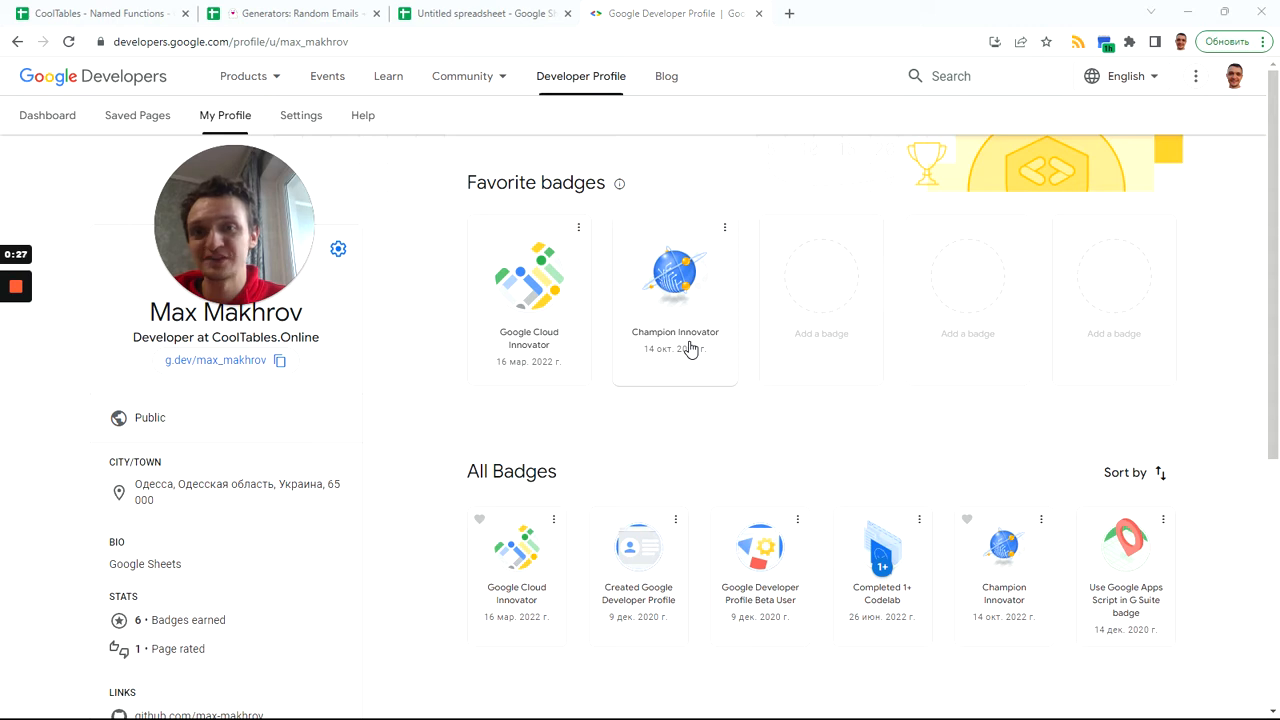
# - Switch to the blank Untitled spreadsheet in Google Sheets
pyautogui.click(485, 14)
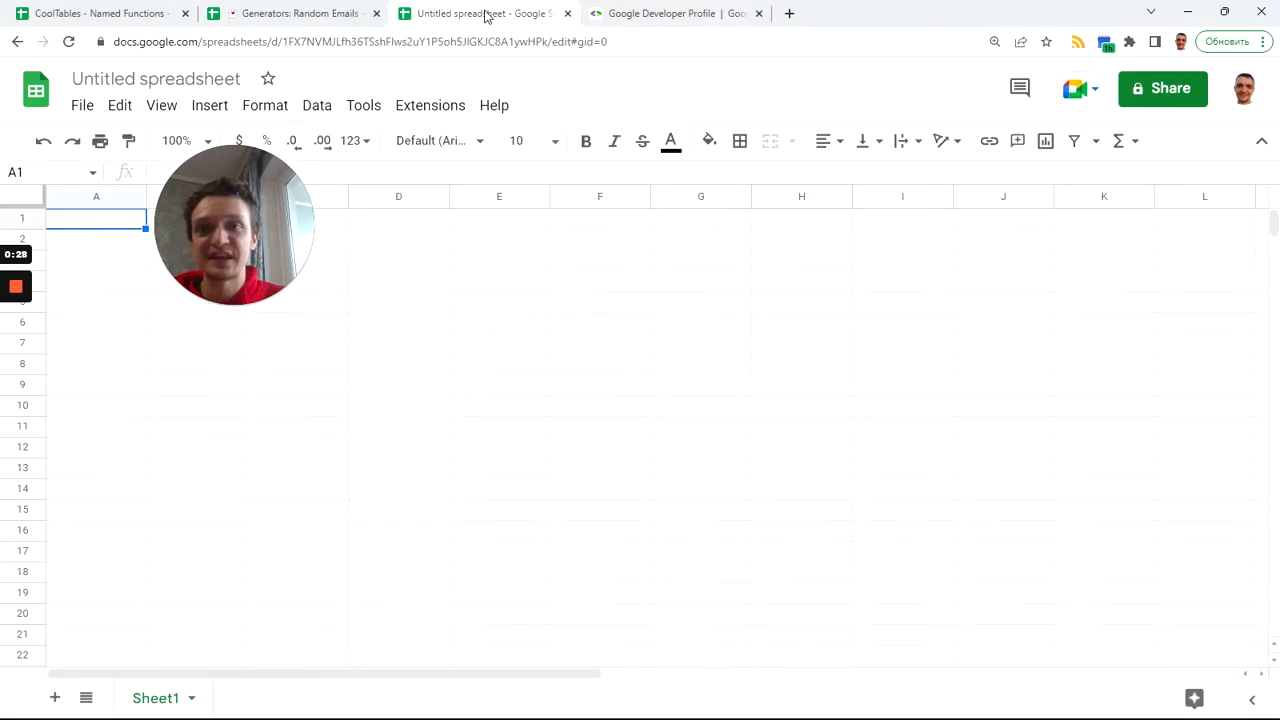
pyautogui.moveTo(206, 254); pyautogui.dragTo(1213, 123)
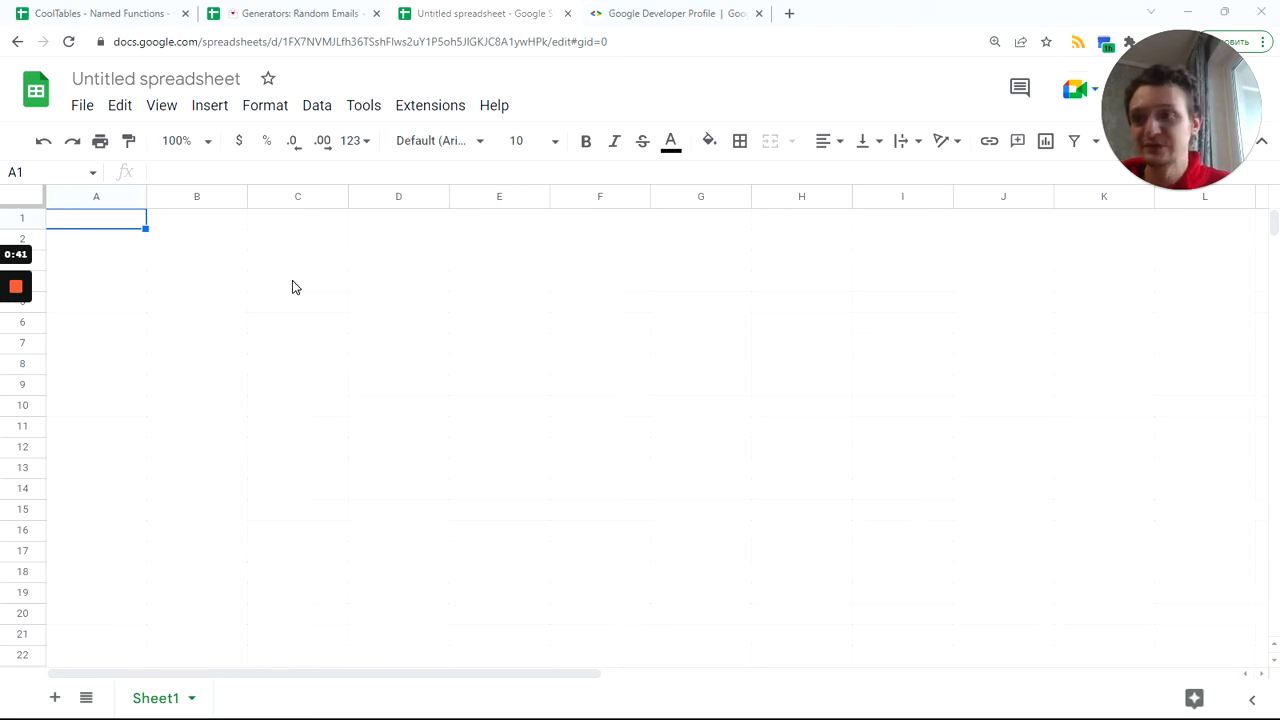
# - Enter x in cell B2 and fill it down and across the whole range B2:E8
pyautogui.click(229, 248)
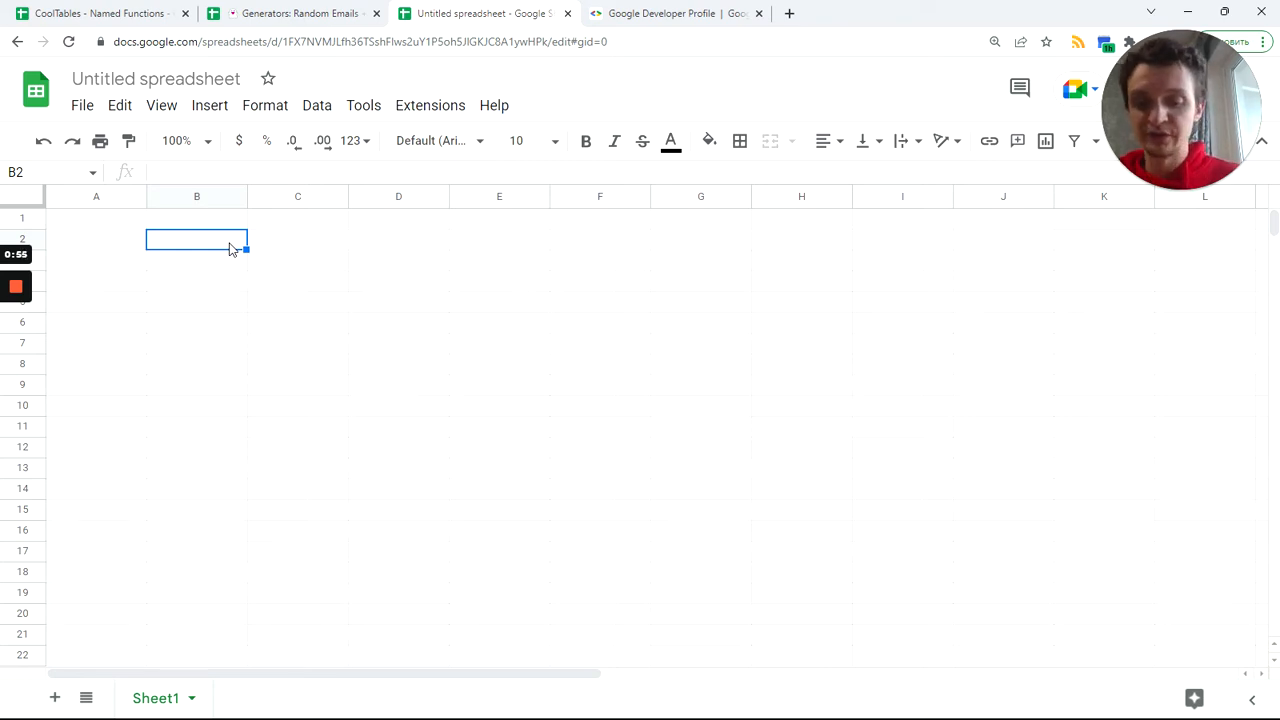
pyautogui.write('x')
pyautogui.moveTo(217, 242); pyautogui.dragTo(226, 365)
pyautogui.hotkey('ctrl', 'd')
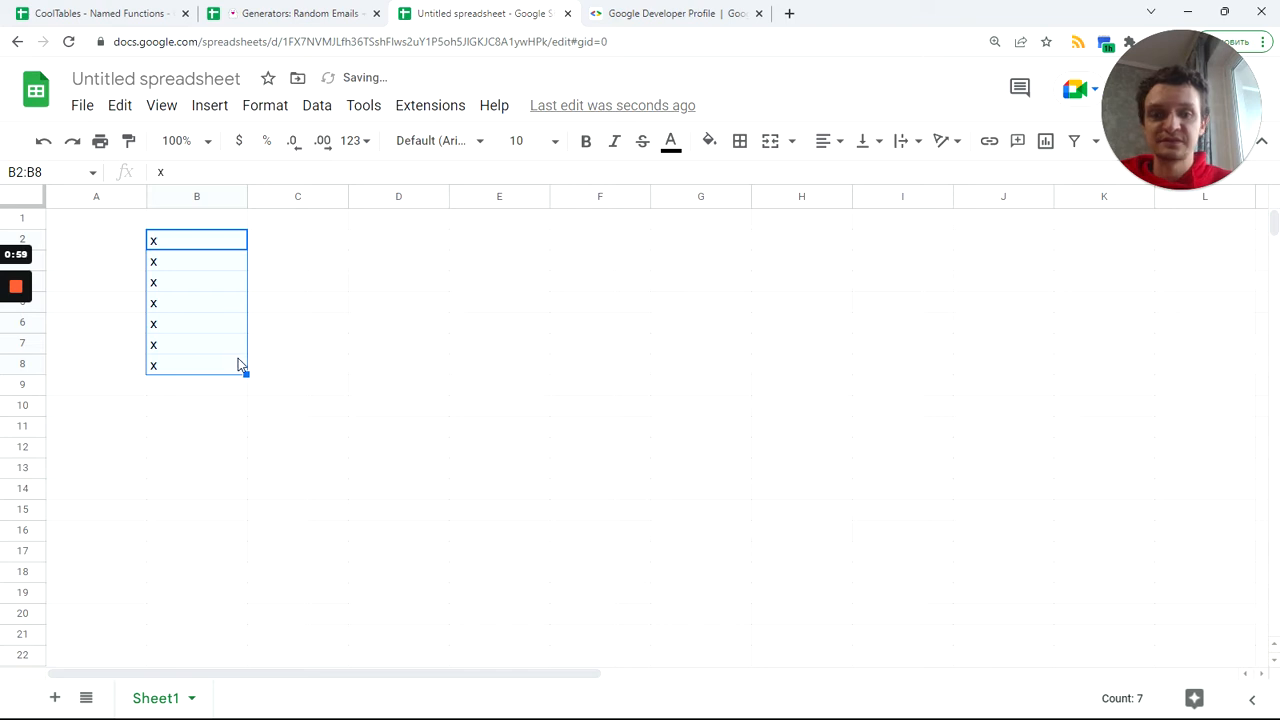
pyautogui.keyDown('shift'); pyautogui.click(494, 369); pyautogui.keyUp('shift')
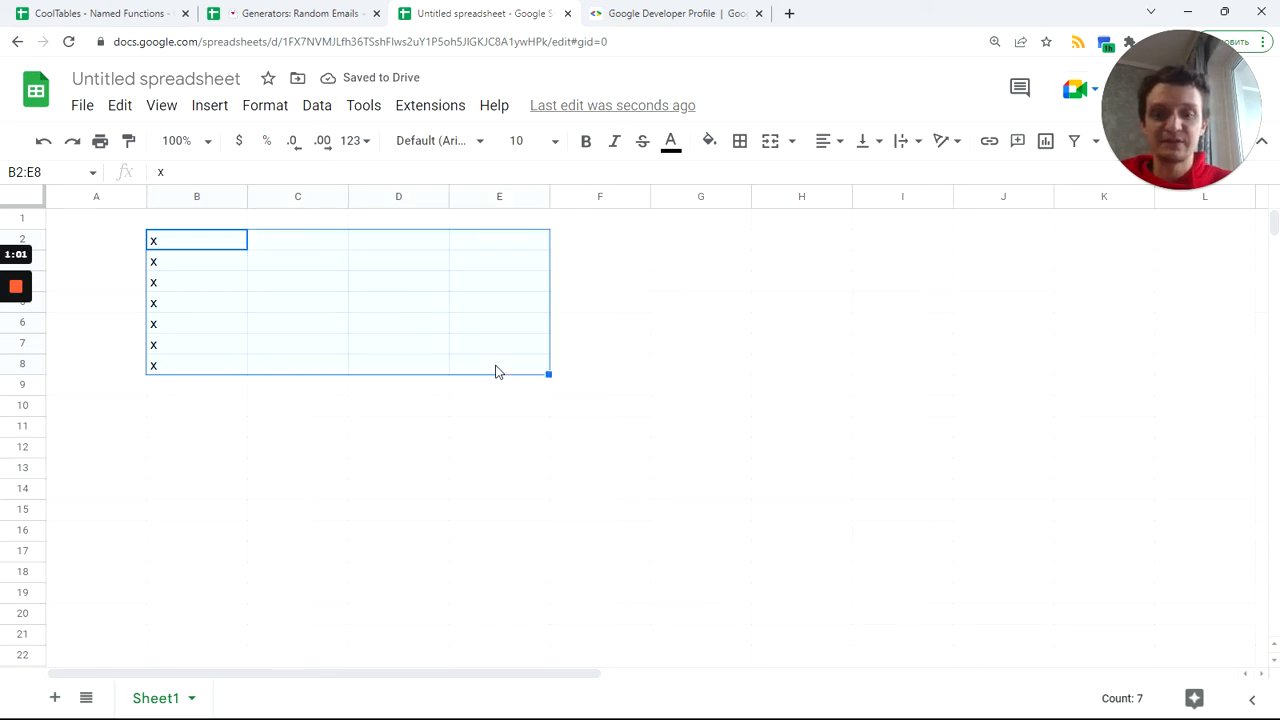
pyautogui.hotkey('ctrl', 'r')
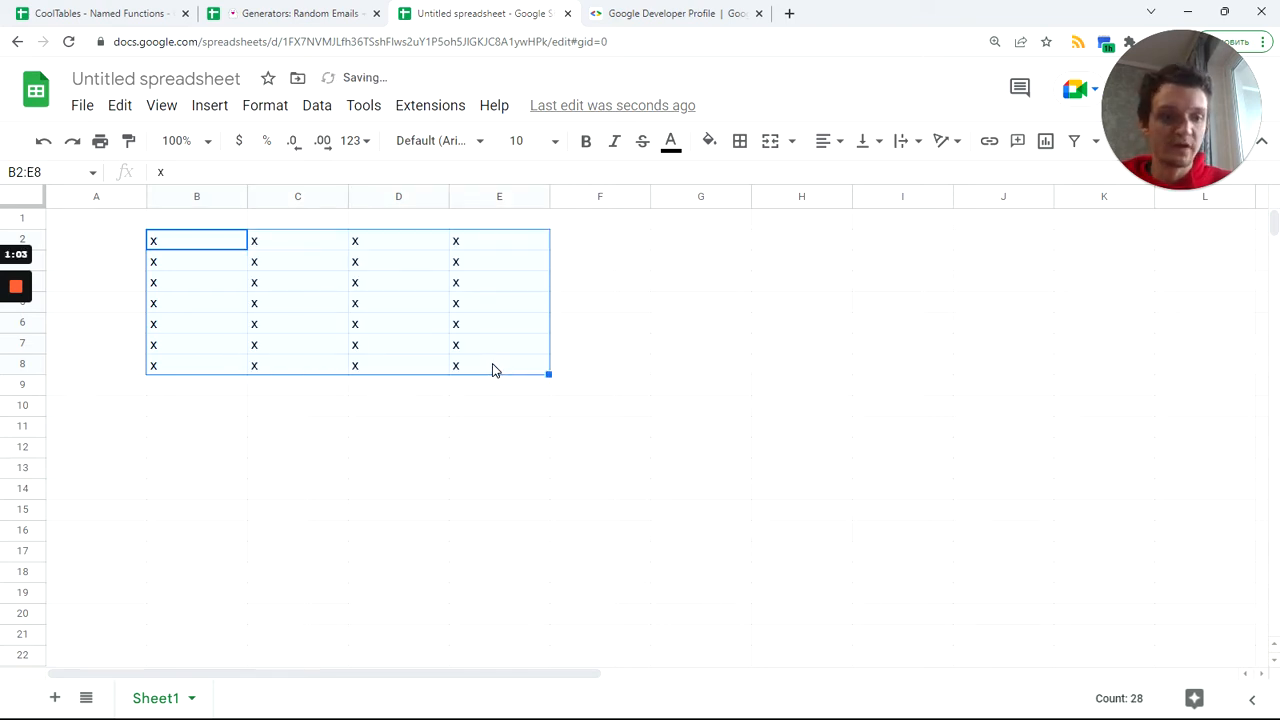
pyautogui.moveTo(209, 241)
pyautogui.mouseDown()
pyautogui.moveTo(486, 343)
pyautogui.moveTo(504, 374)
pyautogui.mouseUp()
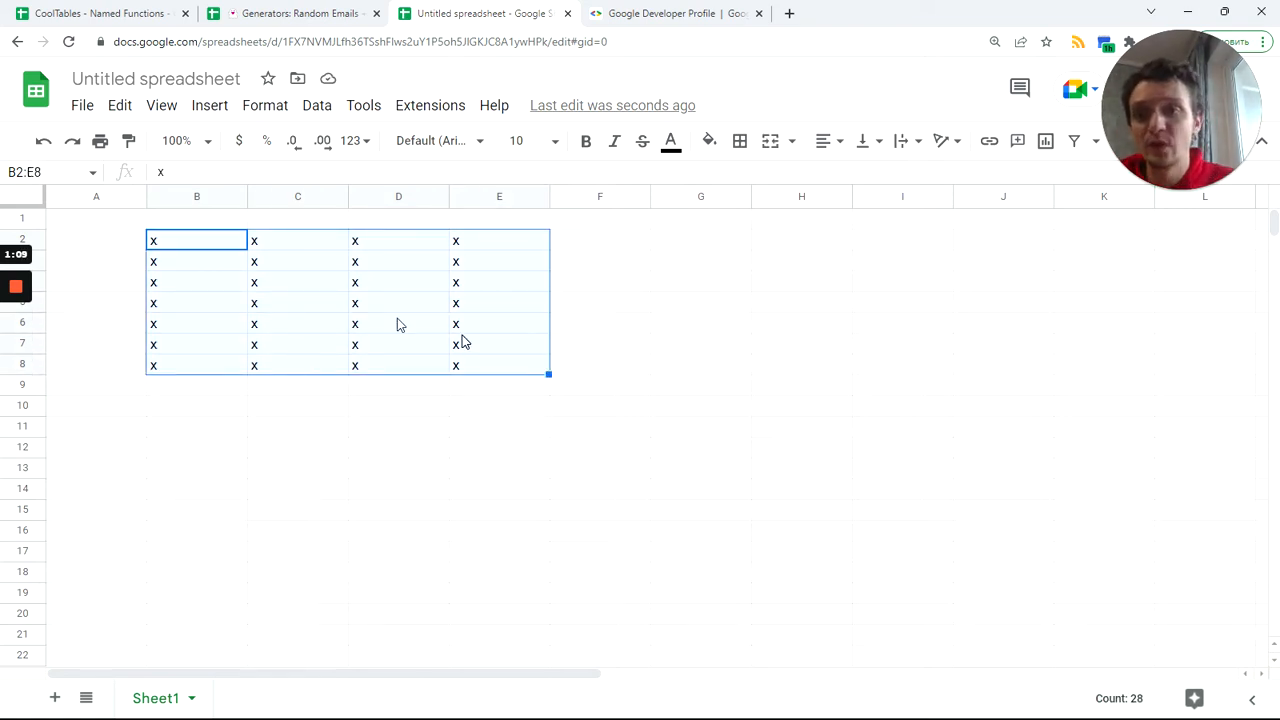
pyautogui.click(230, 249)
pyautogui.moveTo(230, 249); pyautogui.dragTo(526, 254)
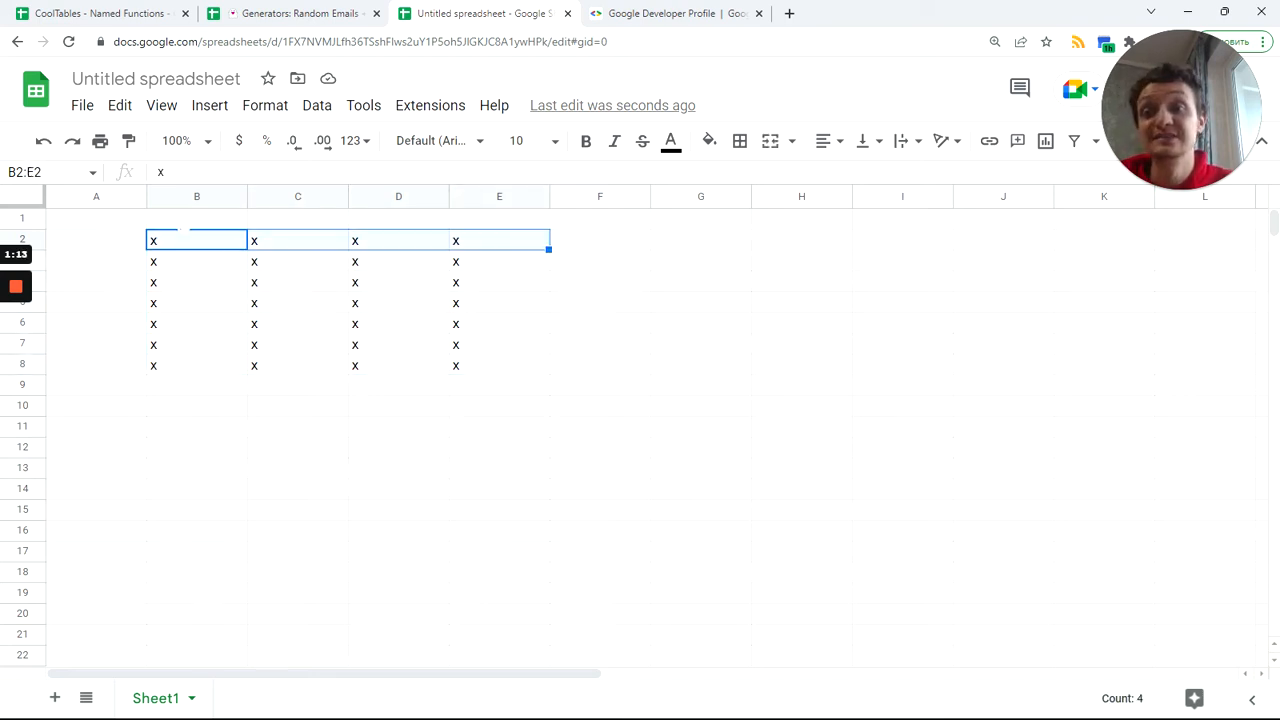
pyautogui.moveTo(196, 246); pyautogui.dragTo(538, 264)
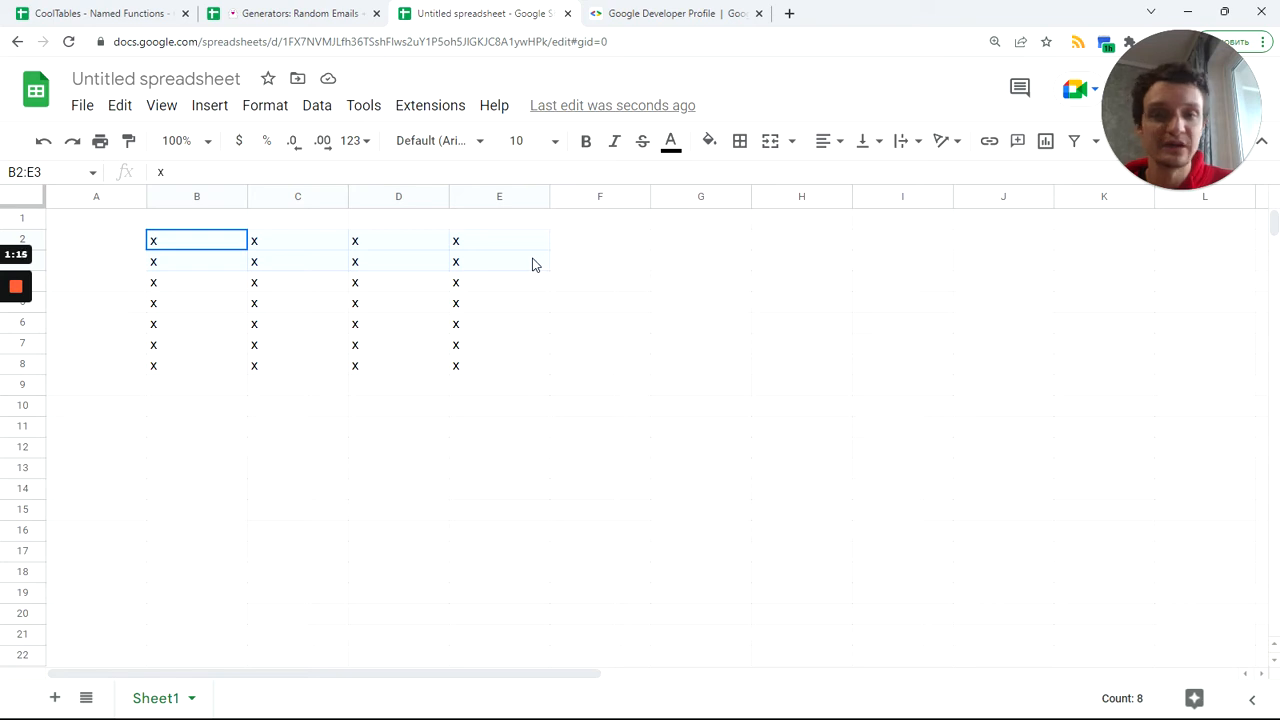
pyautogui.moveTo(215, 248); pyautogui.dragTo(490, 250)
pyautogui.moveTo(212, 268); pyautogui.dragTo(527, 264)
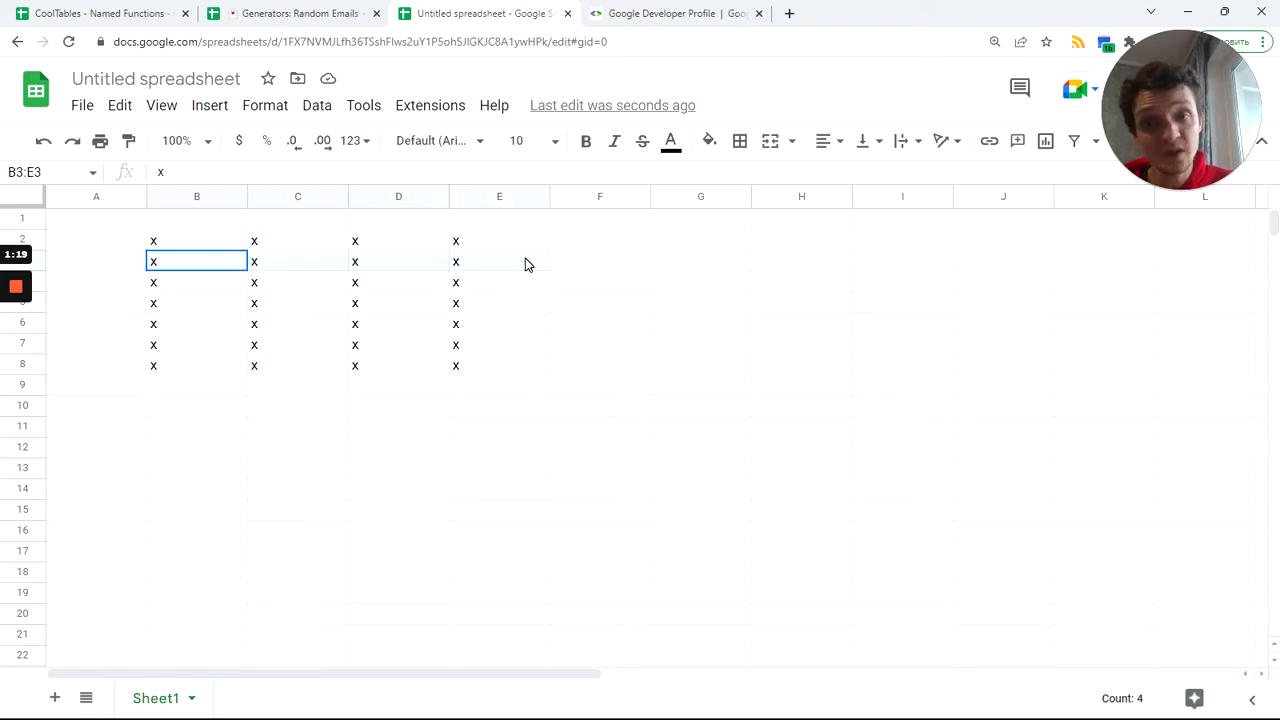
# - Clear all the x values from the range B2:E8
pyautogui.click(193, 249)
pyautogui.moveTo(376, 331); pyautogui.dragTo(474, 366)
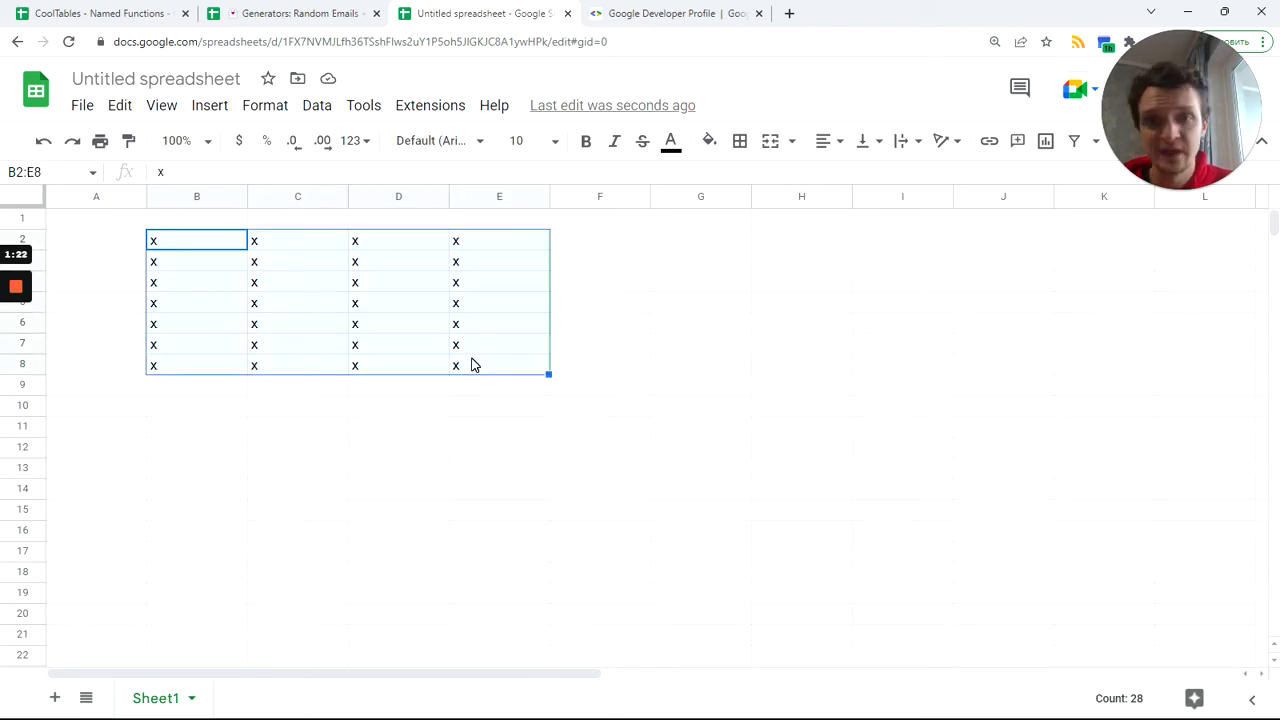
pyautogui.press('Delete')
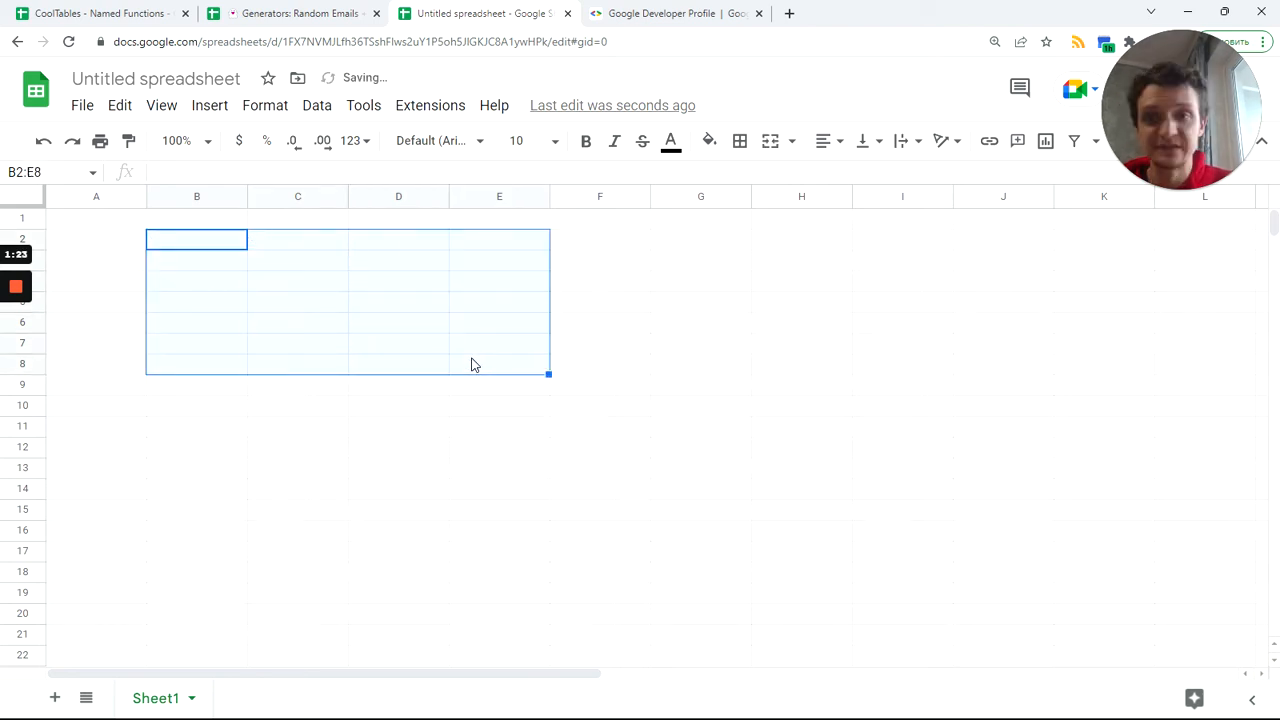
# - Enter the formula =SEQUENCE(8,5) in cell C3 to generate a grid of 8 rows and 5 columns
pyautogui.click(279, 267)
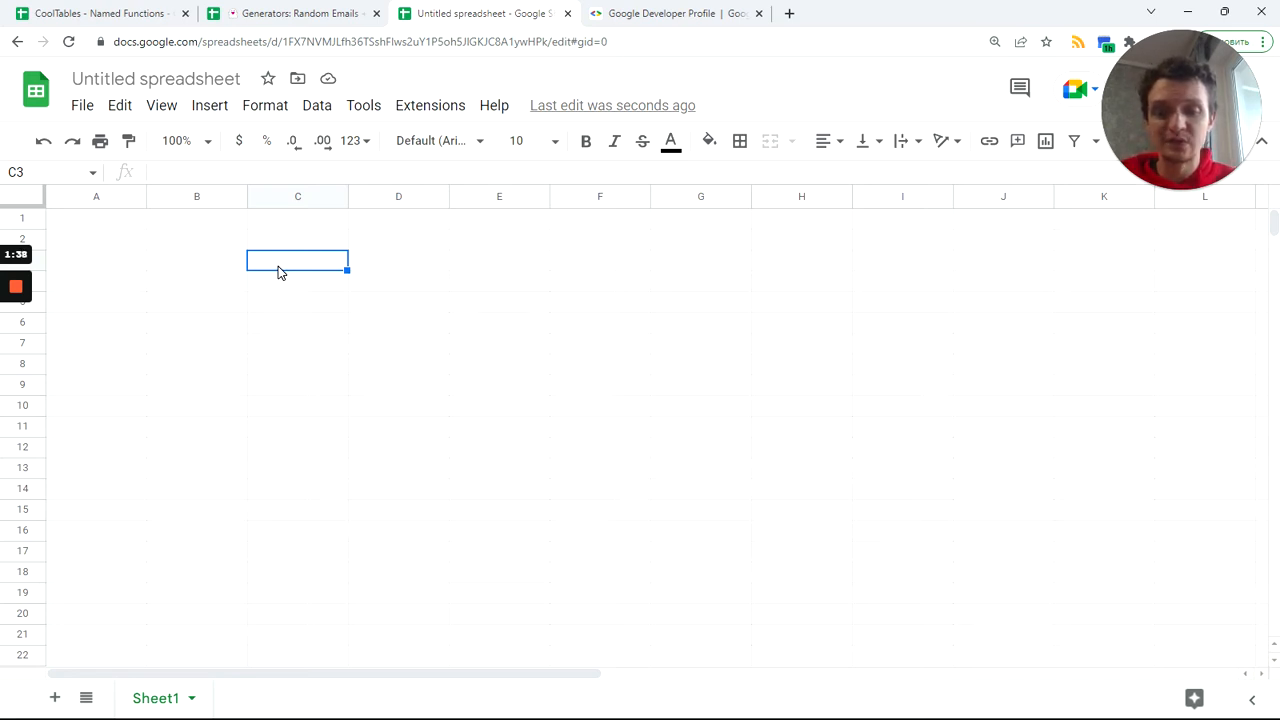
pyautogui.write('seq')
pyautogui.press('BackSpace')
pyautogui.press('BackSpace')
pyautogui.press('BackSpace')
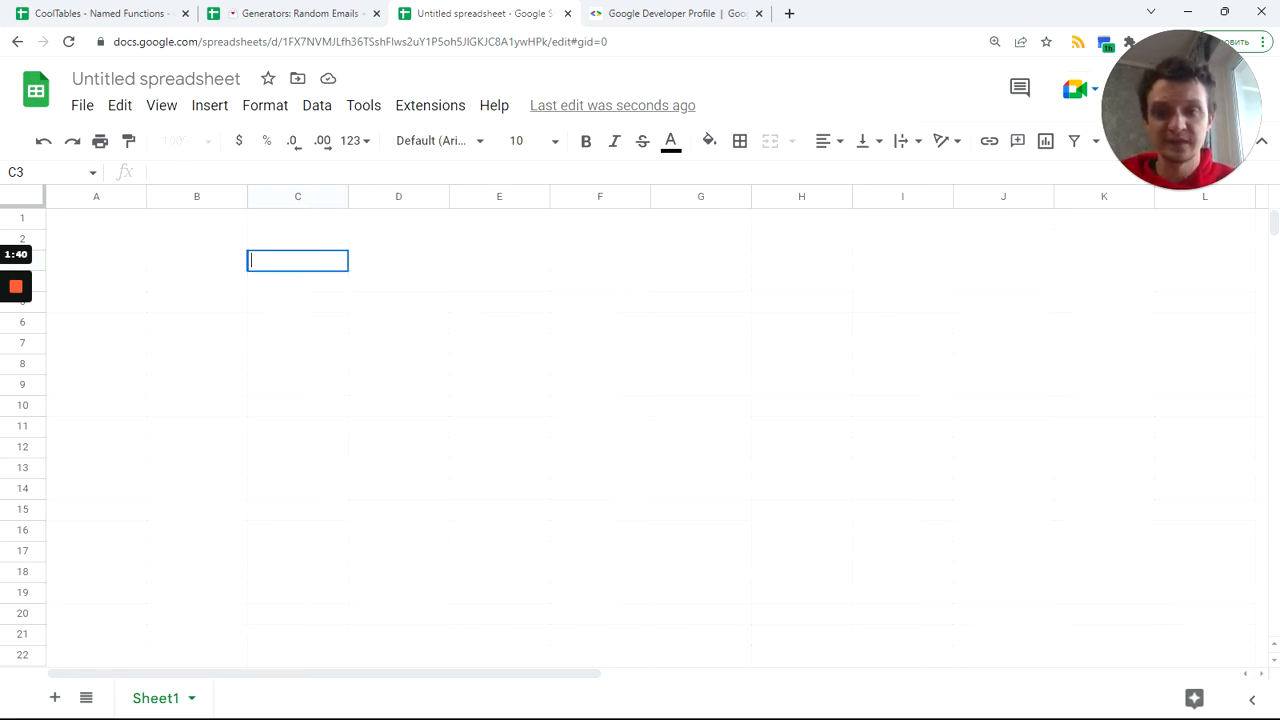
pyautogui.write('=seq')
pyautogui.press('Tab')
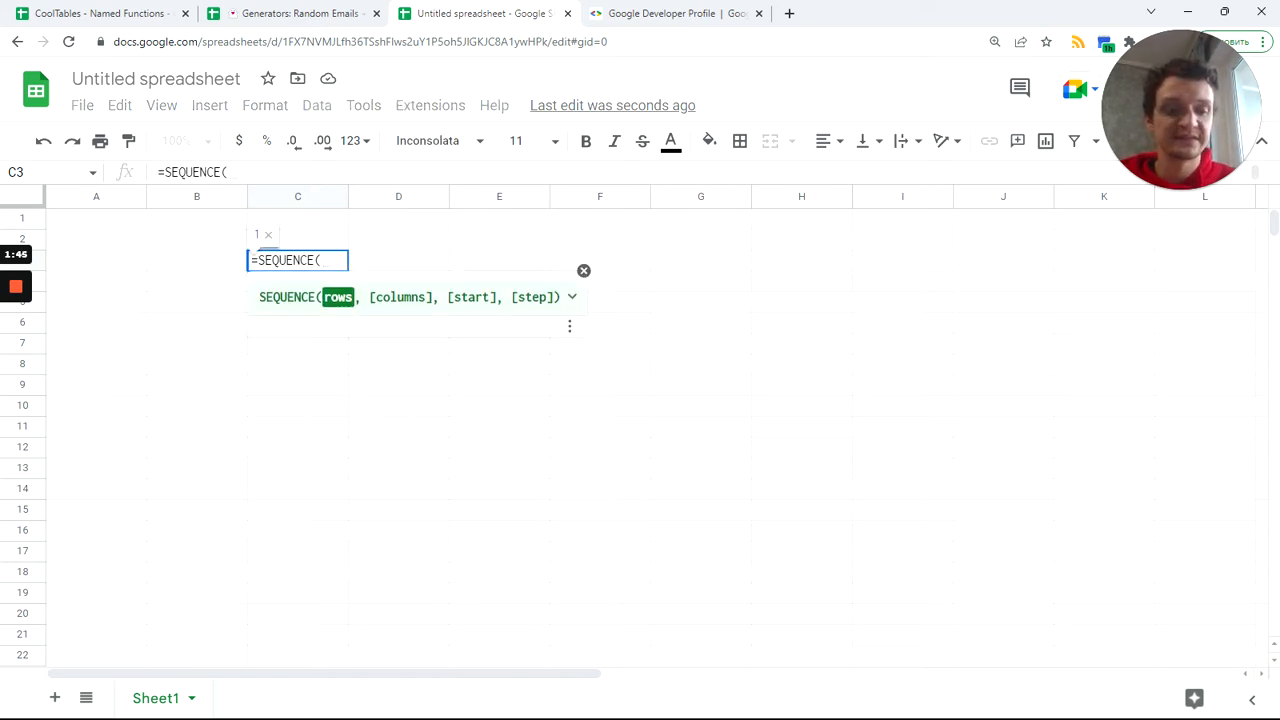
pyautogui.write('8')
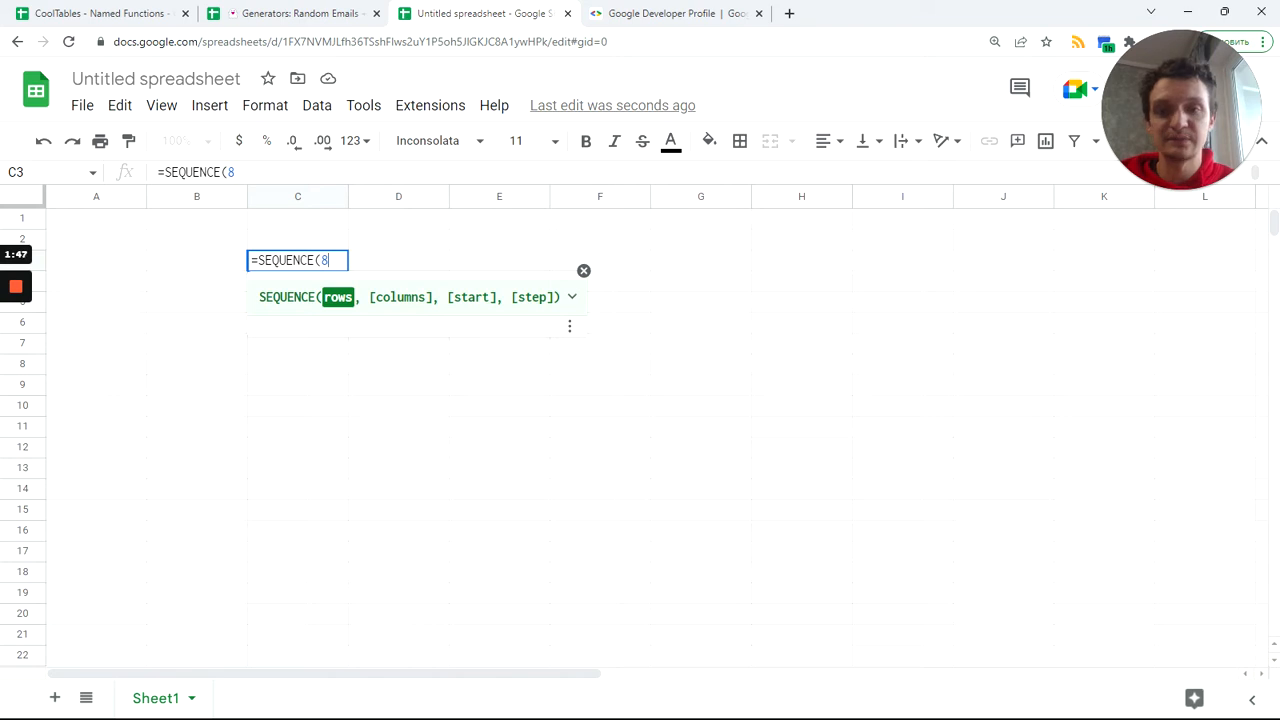
pyautogui.write(',5')
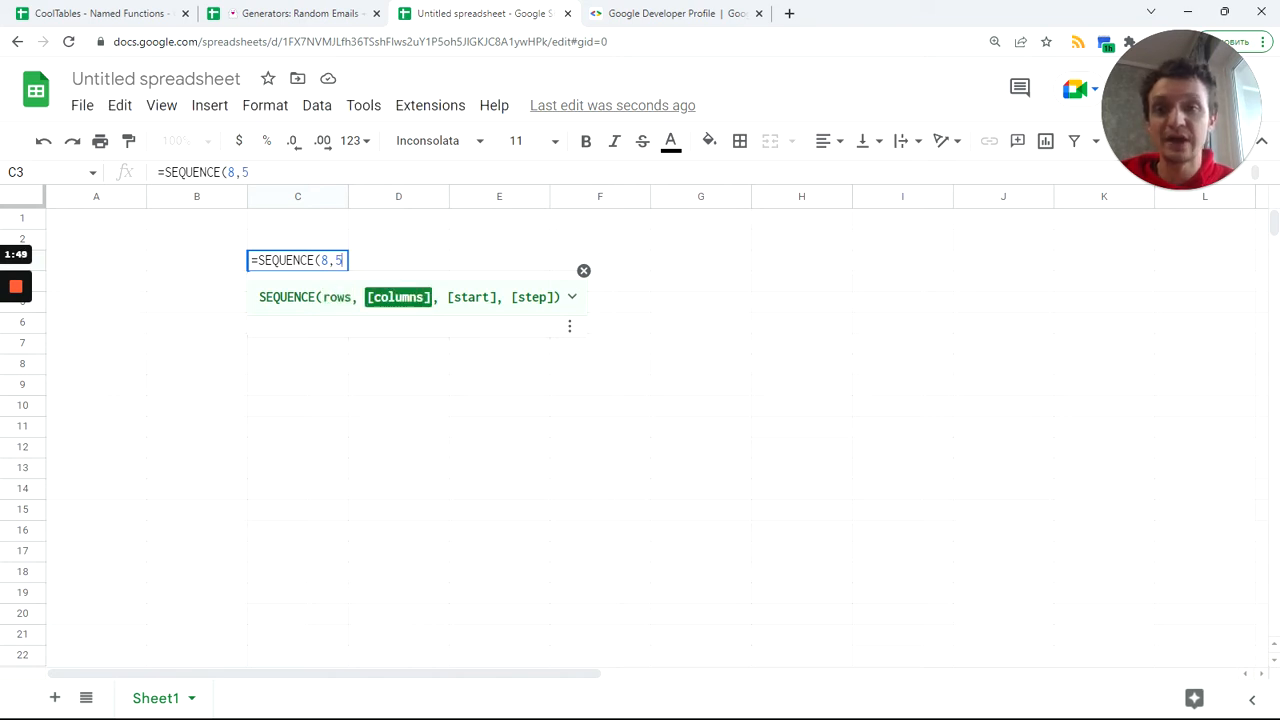
pyautogui.write(')')
pyautogui.press('Return')
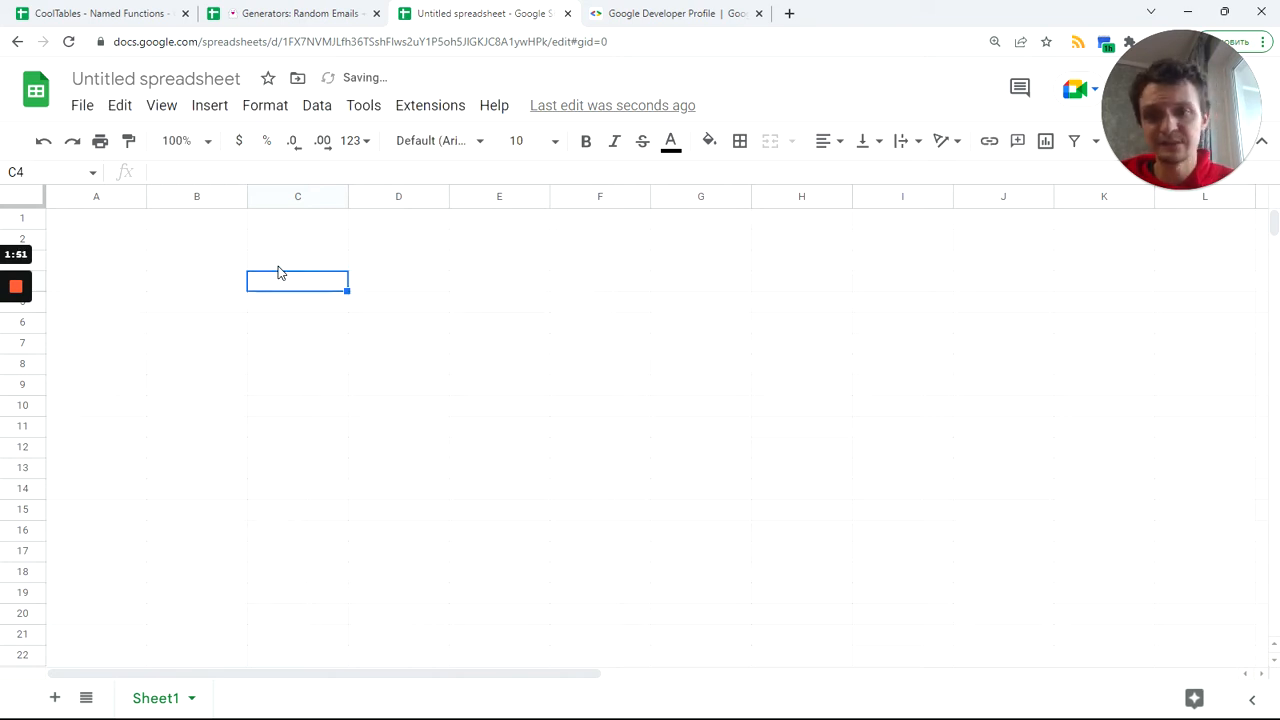
# - Delete the SEQUENCE formula from cell C3 and undo the deletion
pyautogui.hotkey('ctrl', 'c')
pyautogui.press('Up')
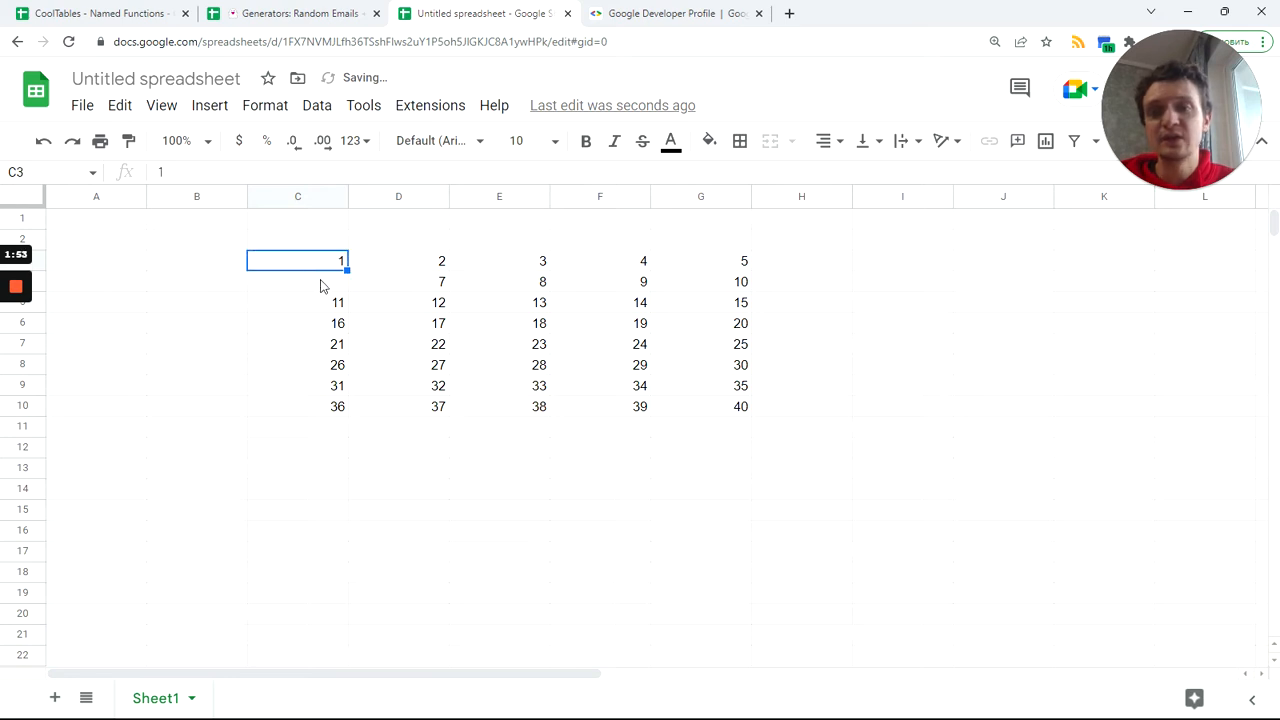
pyautogui.press('Delete')
pyautogui.hotkey('ctrl', 'z')
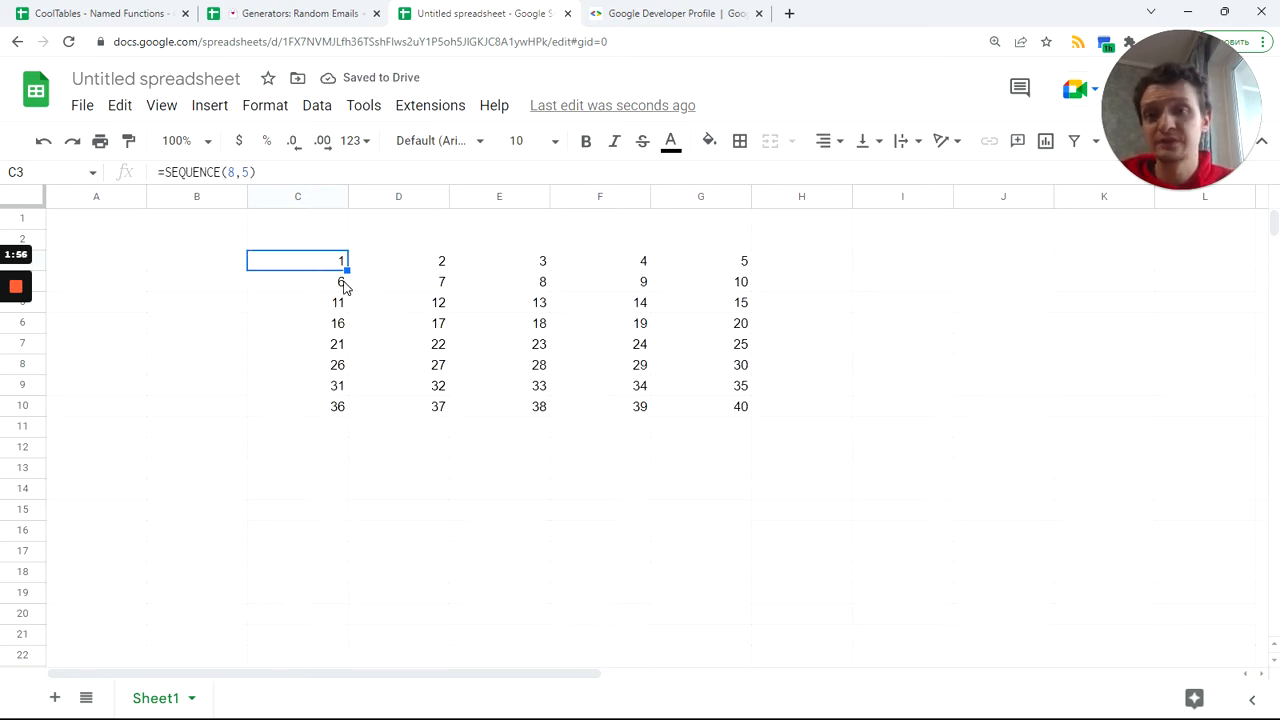
# - Enter the row count 7 in cell A2 and the column count 4 in cell A3
pyautogui.click(135, 244)
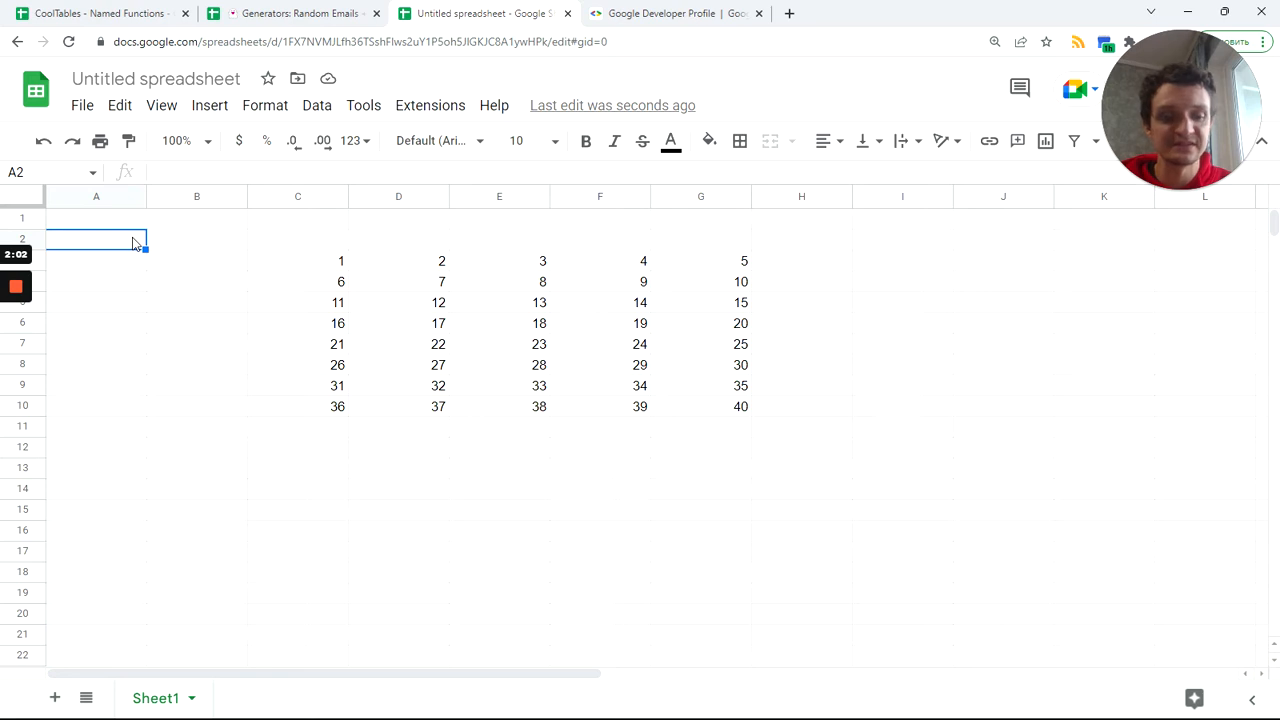
pyautogui.write('7')
pyautogui.press('Return')
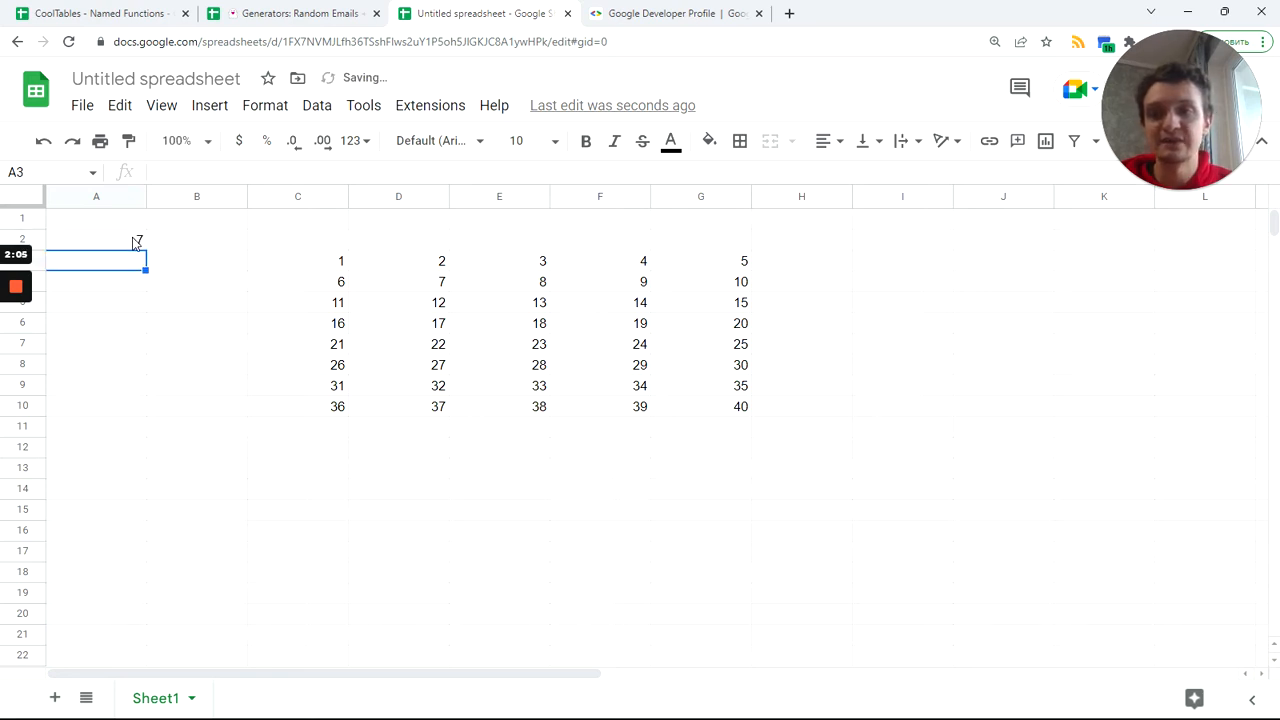
pyautogui.write('4')
pyautogui.press('Return')
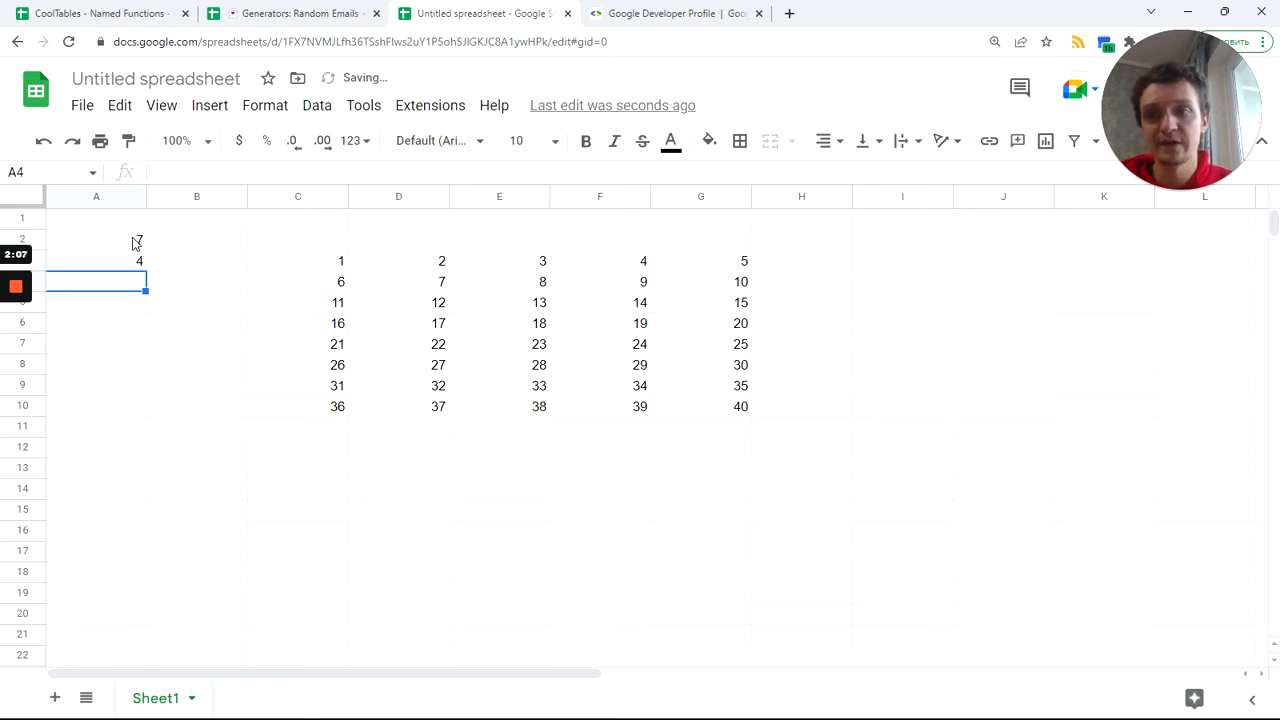
# - Replace the fixed arguments of the formula in C3 with cell references so it reads =SEQUENCE(A2,A3)
pyautogui.click(308, 266)
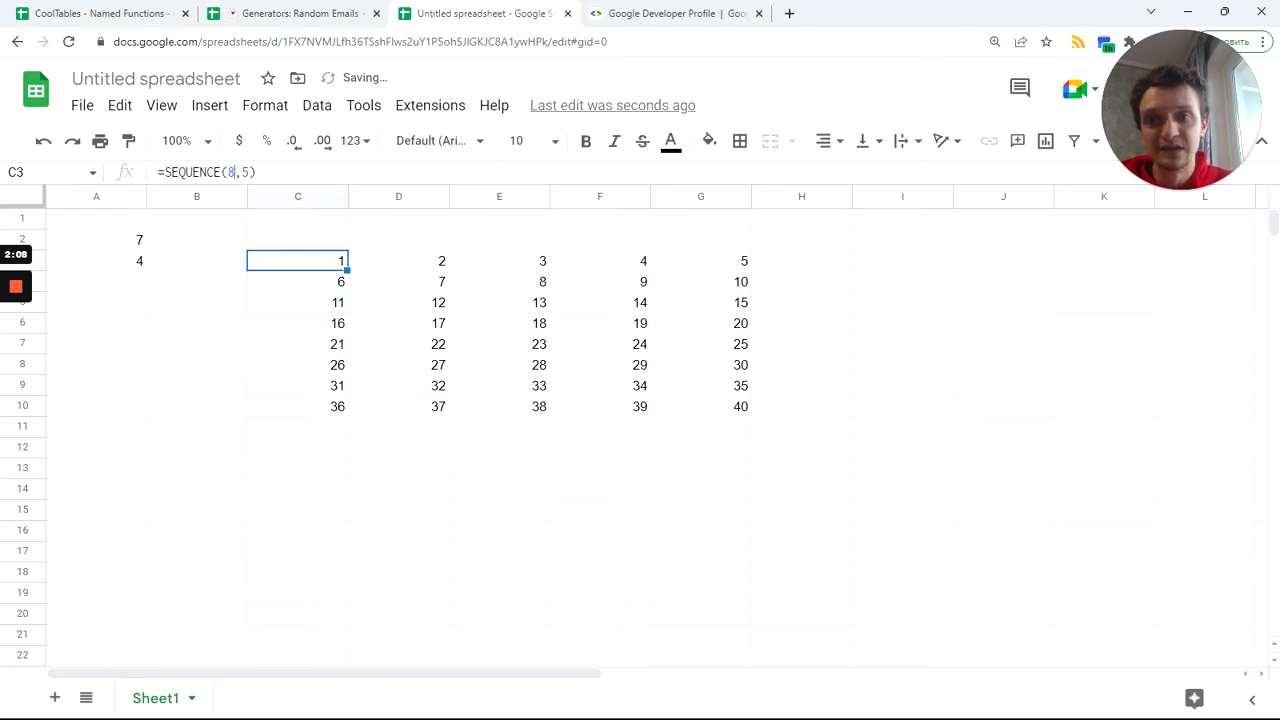
pyautogui.doubleClick(232, 172)
pyautogui.click(125, 242)
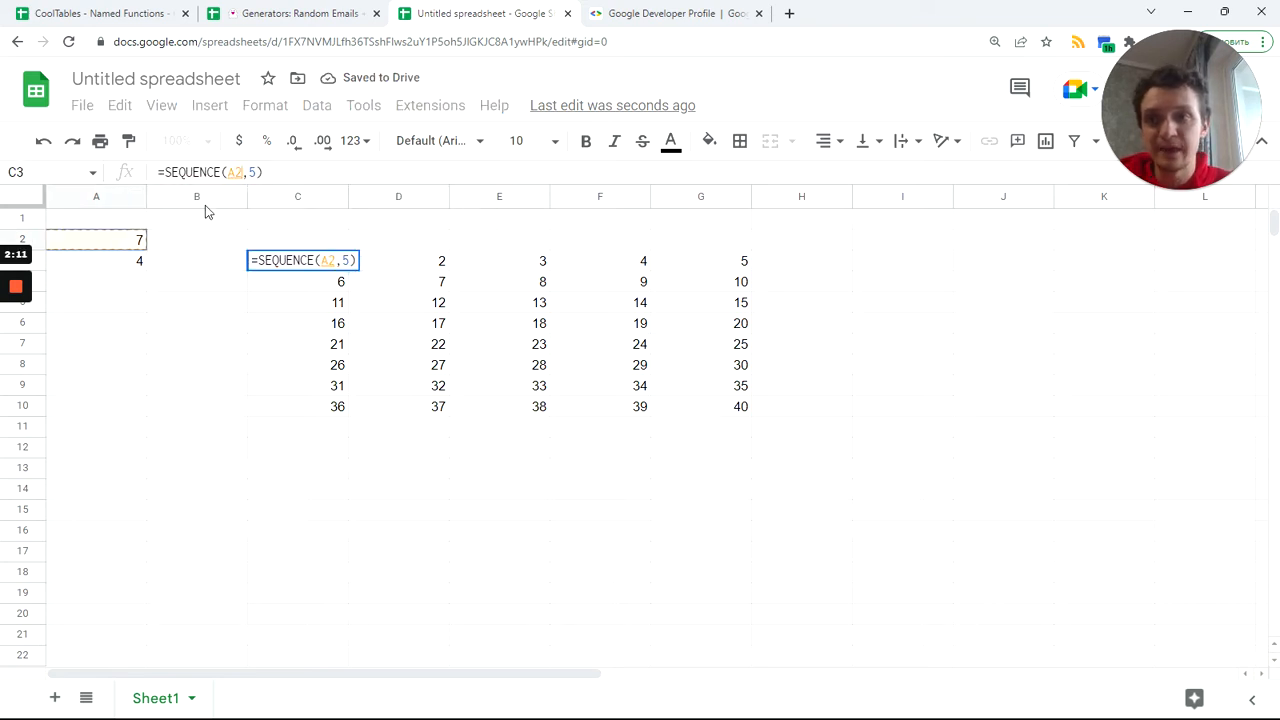
pyautogui.doubleClick(252, 173)
pyautogui.press('BackSpace')
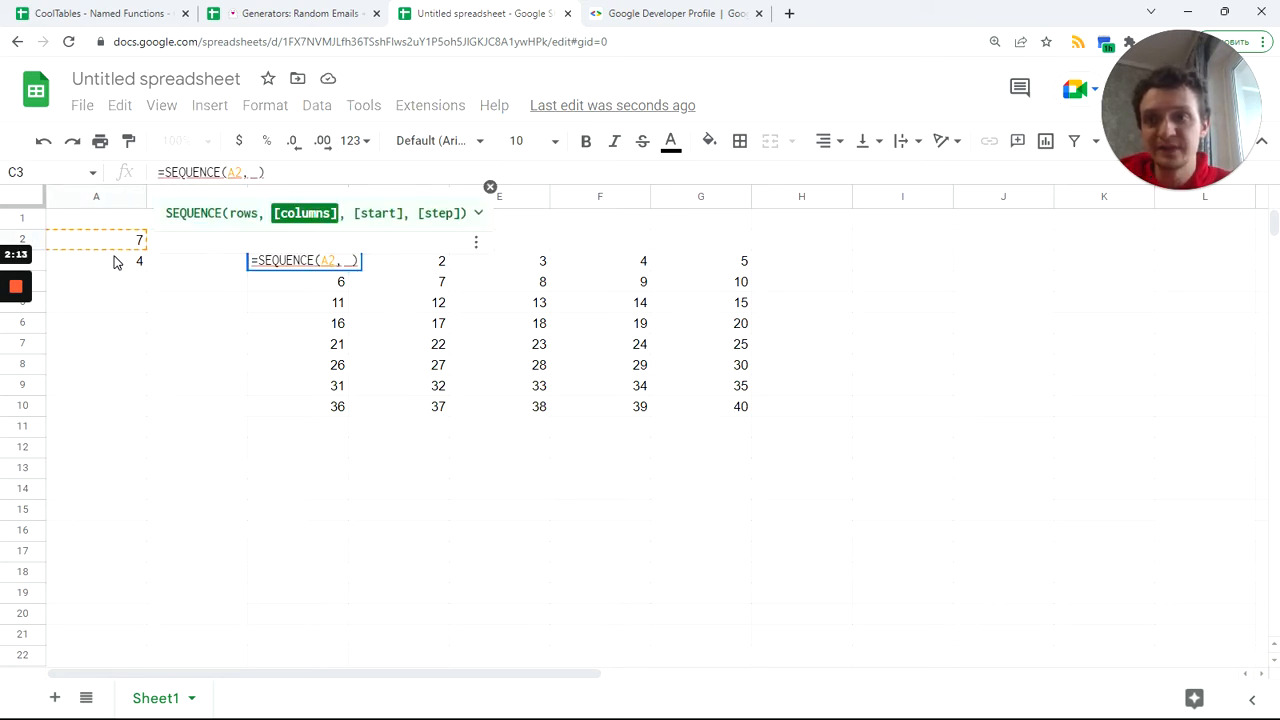
pyautogui.click(115, 262)
pyautogui.press('Tab')
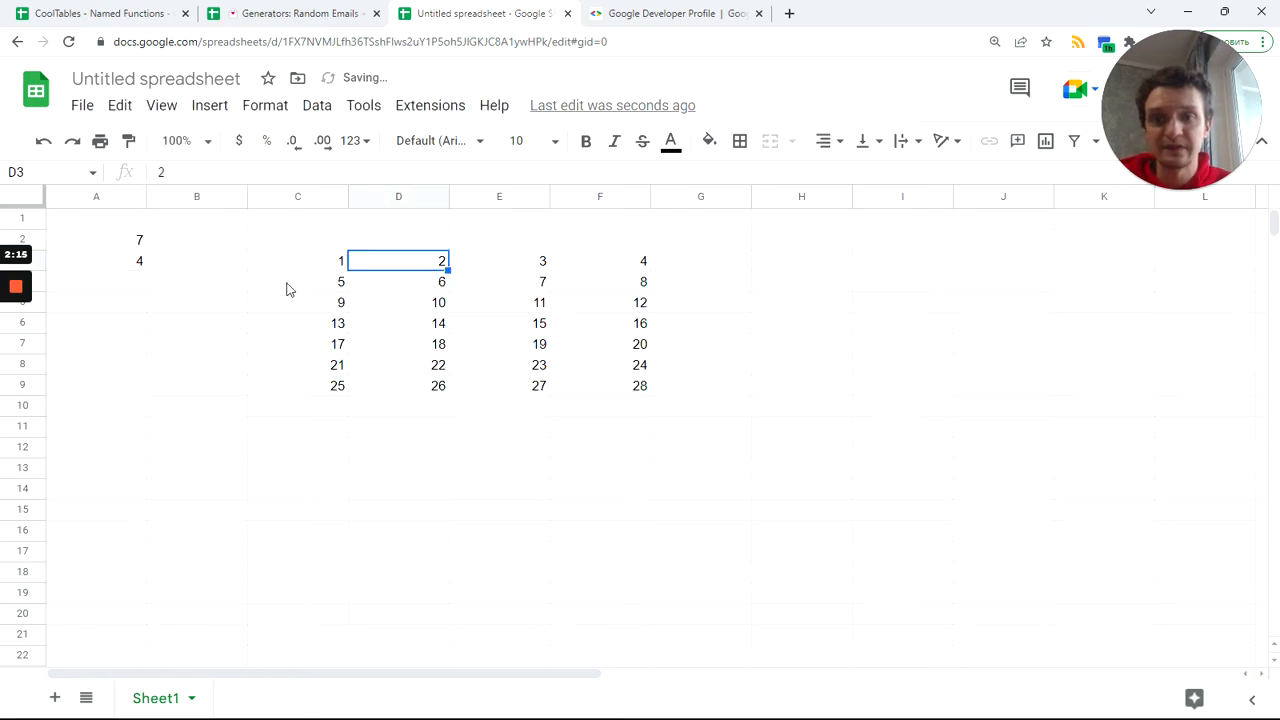
# - Wrap the formula in C3 in INDEX with a greater-than-zero comparison: =INDEX(SEQUENCE(A2,A3)>0)
pyautogui.click(324, 262)
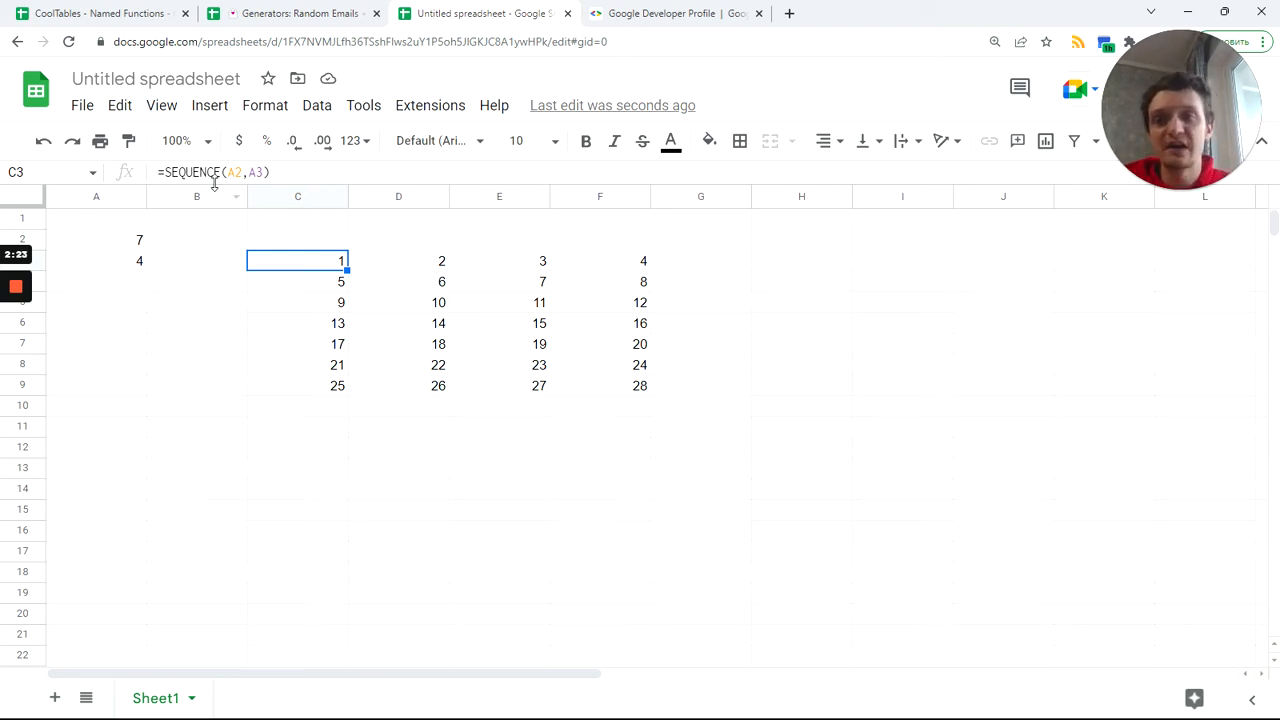
pyautogui.moveTo(163, 172); pyautogui.dragTo(283, 177)
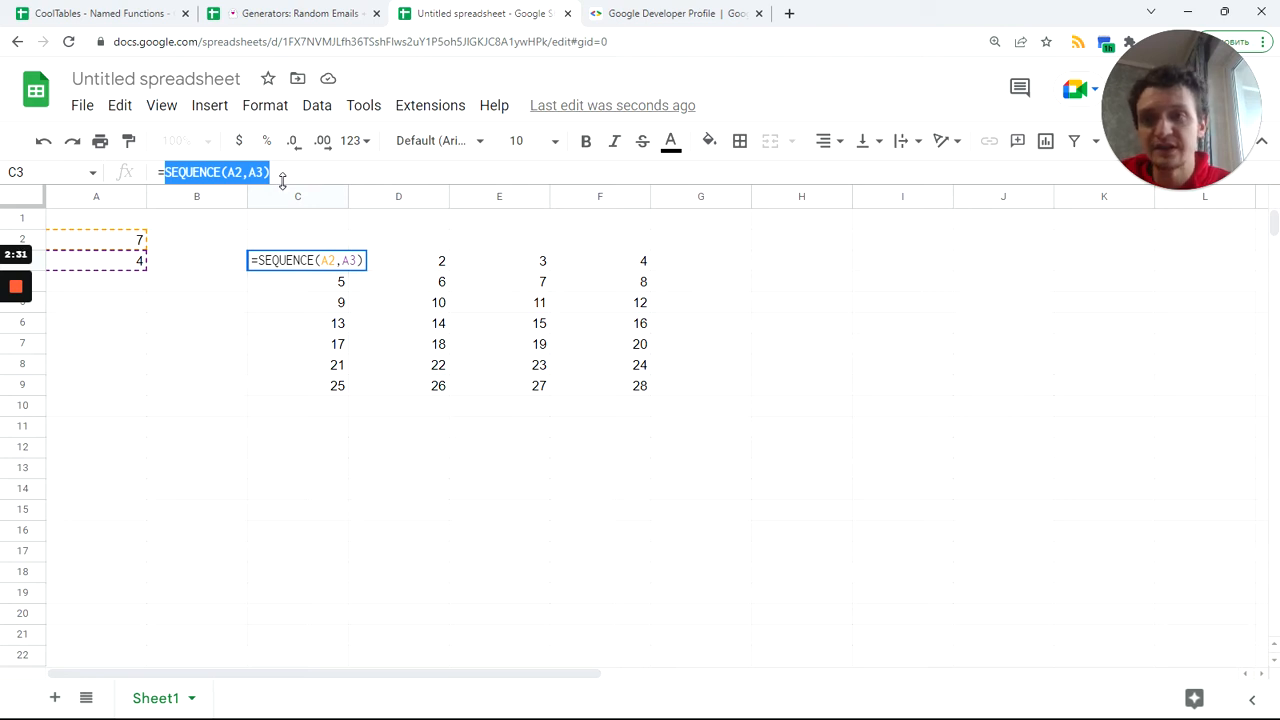
pyautogui.press('BackSpace')
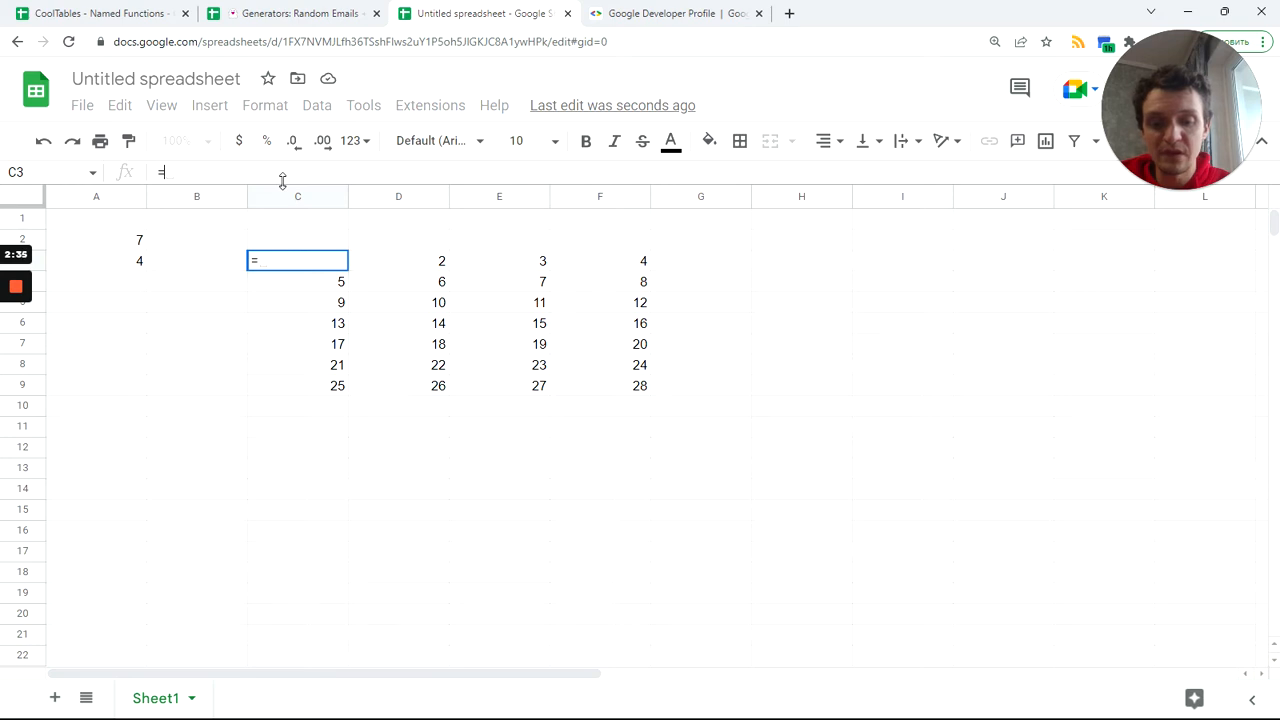
pyautogui.write('ind')
pyautogui.press('Tab')
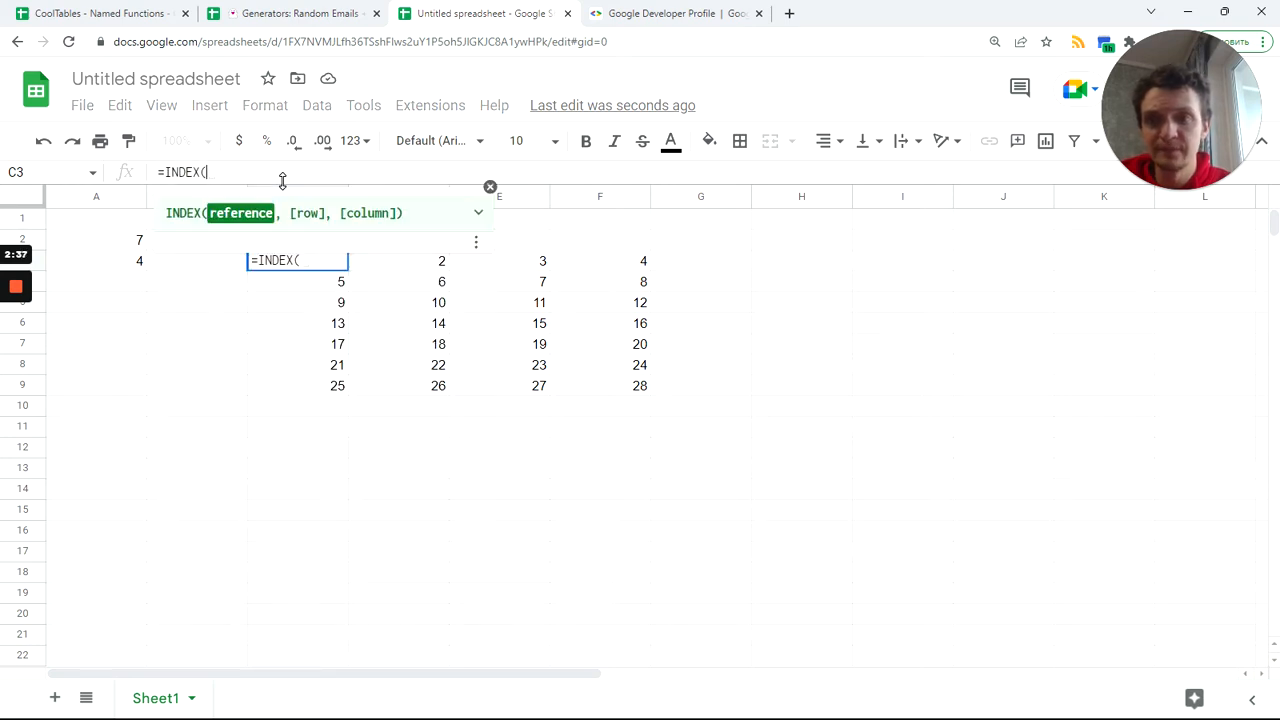
pyautogui.hotkey('ctrl', 'v')
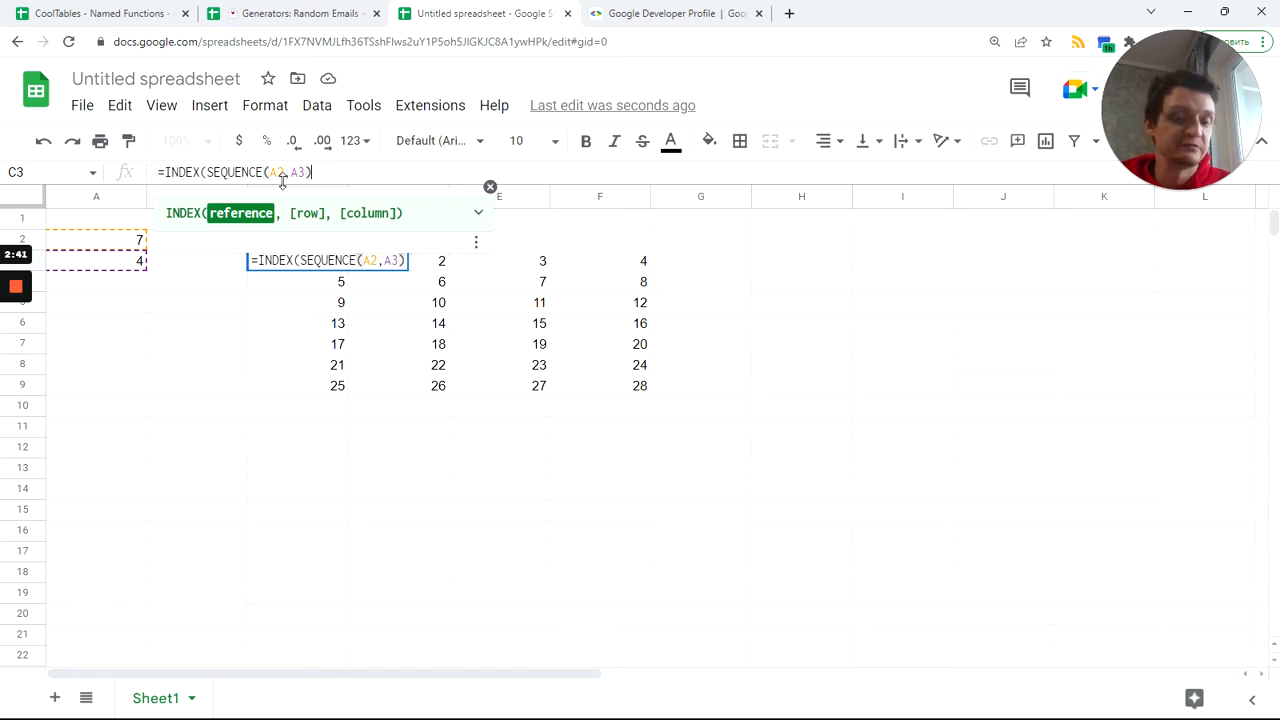
pyautogui.write('>0')
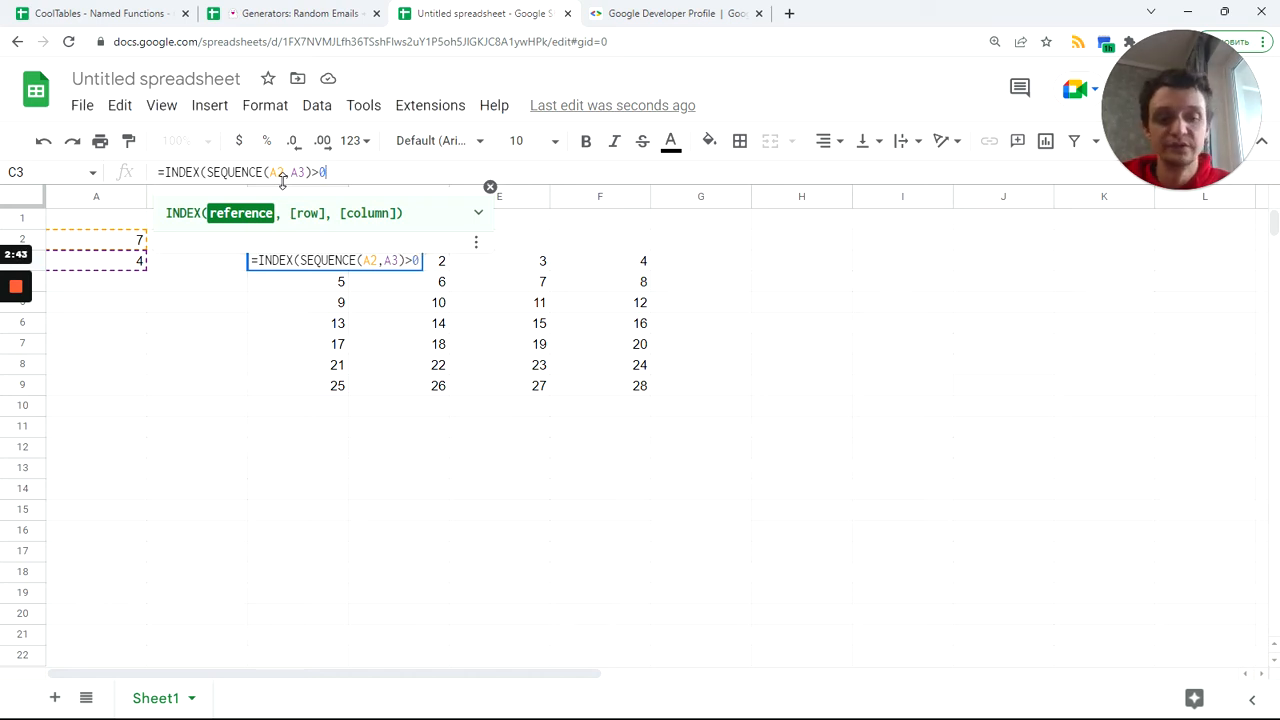
pyautogui.write(')')
pyautogui.press('Return')
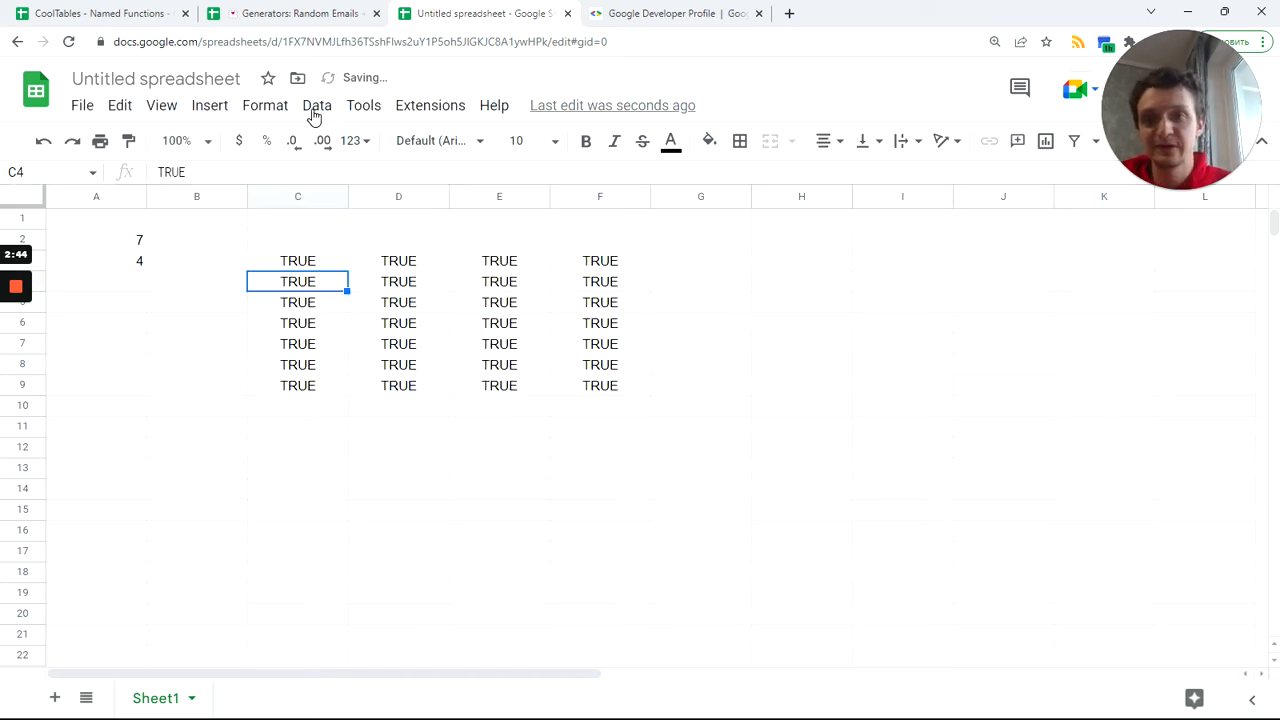
pyautogui.click(321, 262)
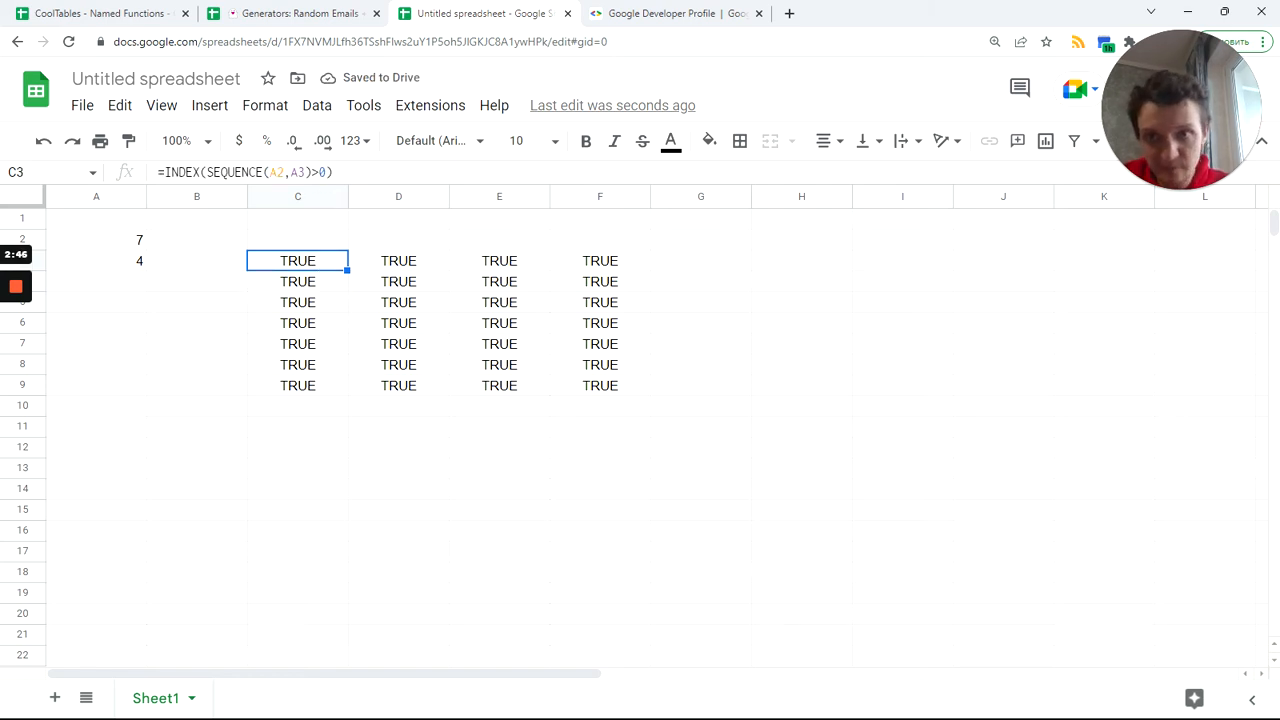
# - Rewrite the formula in C3 to repeat the value of A1 across the sequence: =INDEX(if(SEQUENCE(A2,A3),A1))
pyautogui.moveTo(312, 172); pyautogui.dragTo(207, 172)
pyautogui.hotkey('ctrl', 'c')
pyautogui.press('BackSpace')
pyautogui.press('BackSpace')
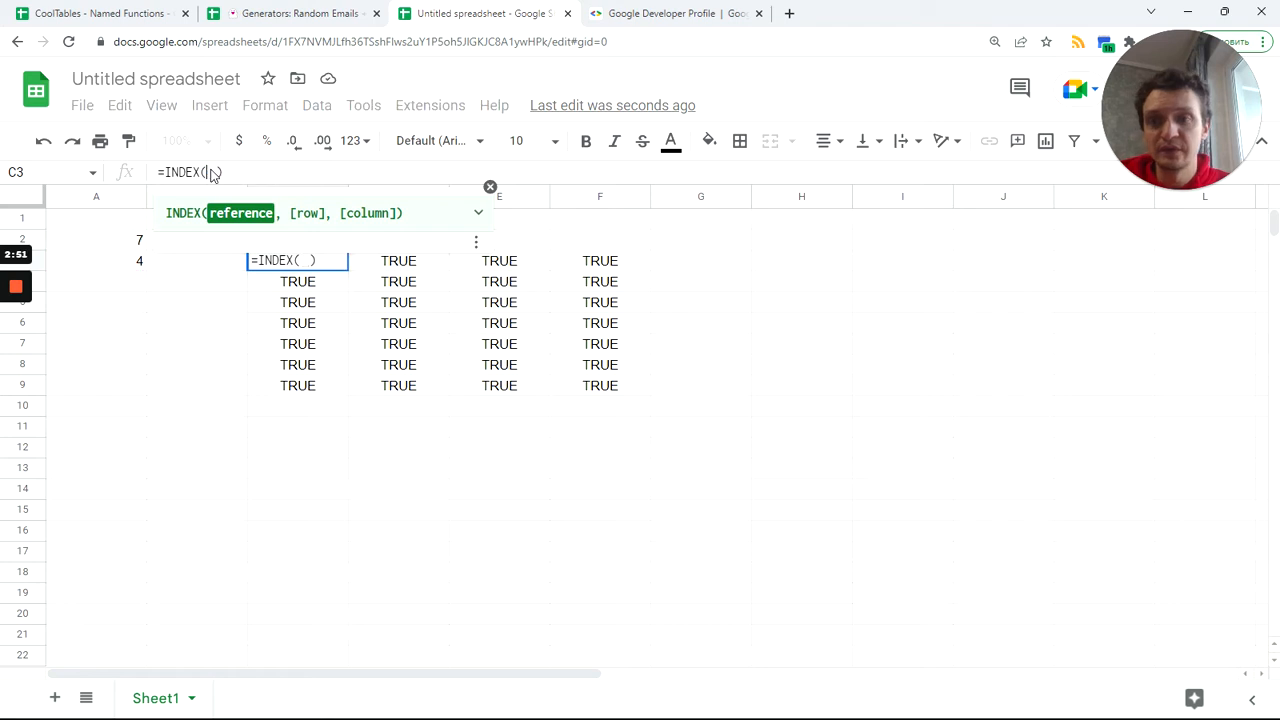
pyautogui.write('is')
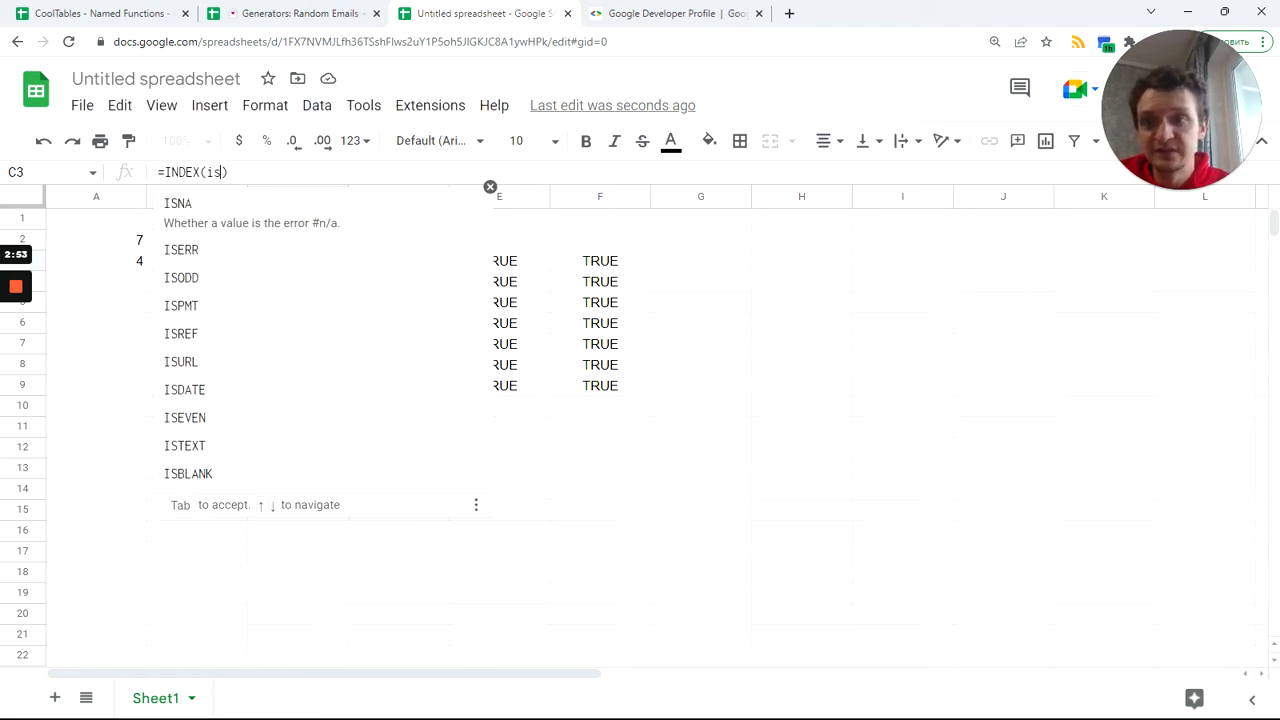
pyautogui.press('BackSpace')
pyautogui.write('f(')
pyautogui.hotkey('ctrl', 'v')
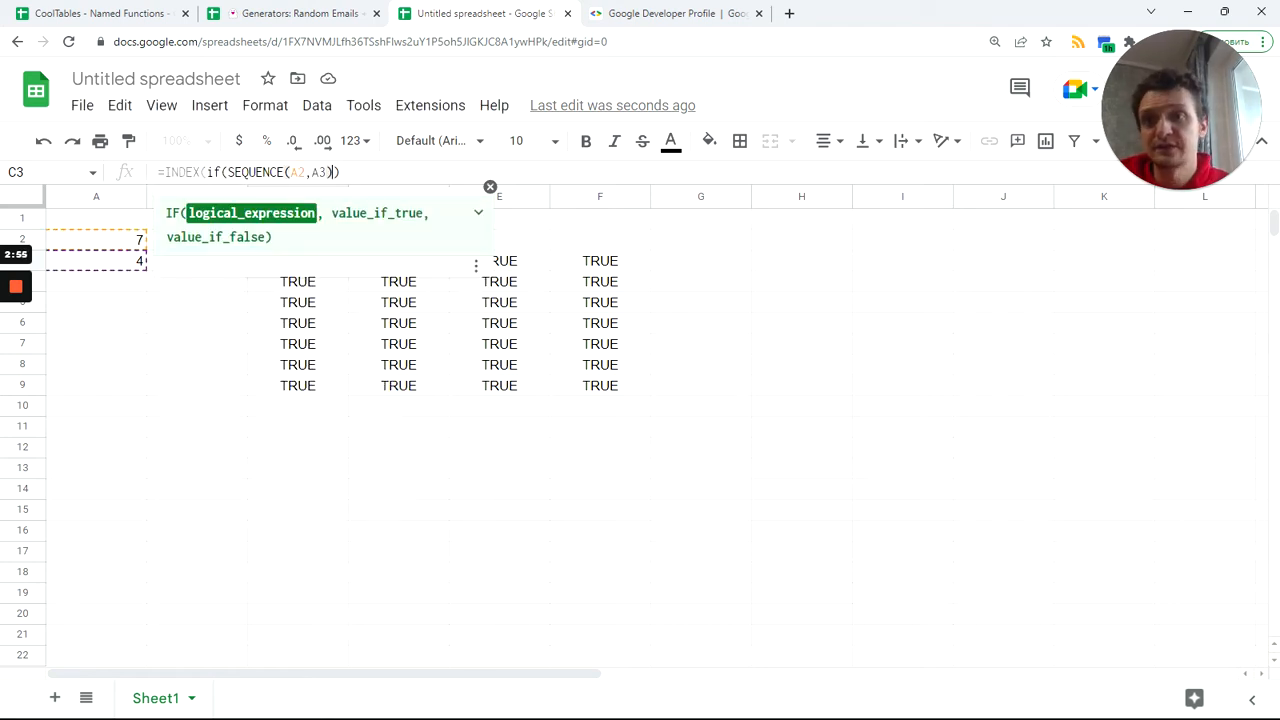
pyautogui.write(',')
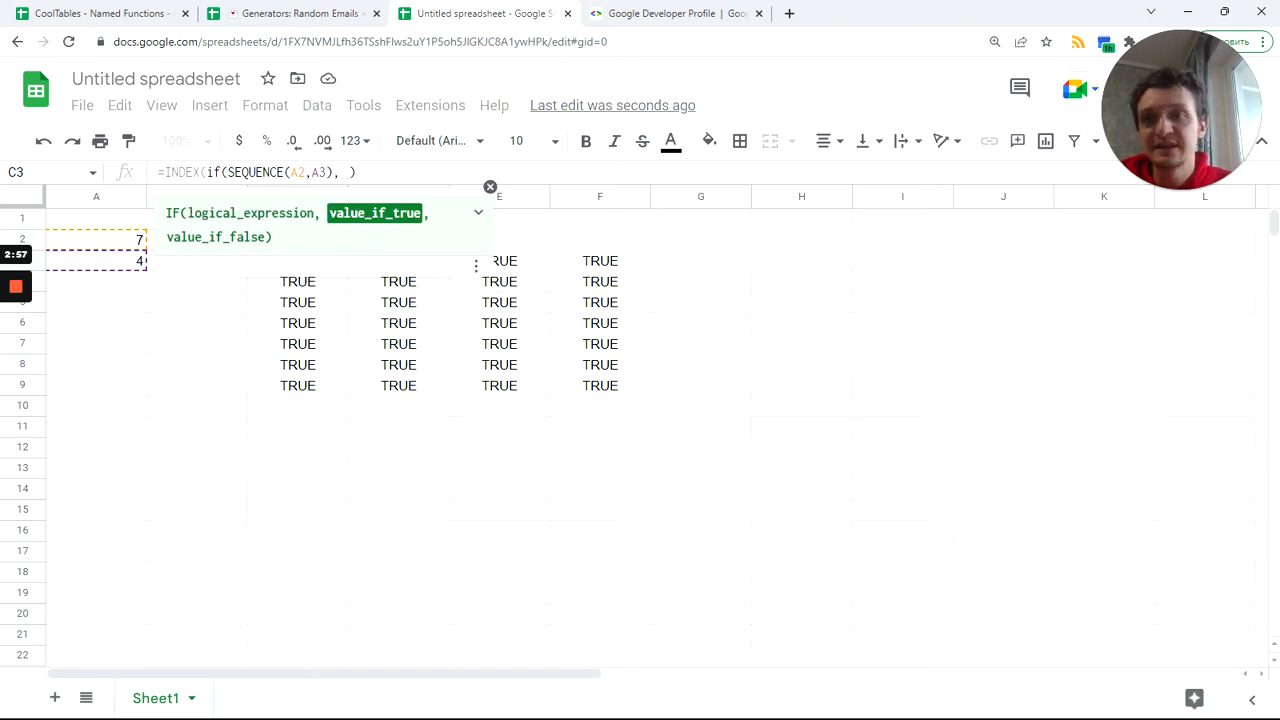
pyautogui.click(101, 219)
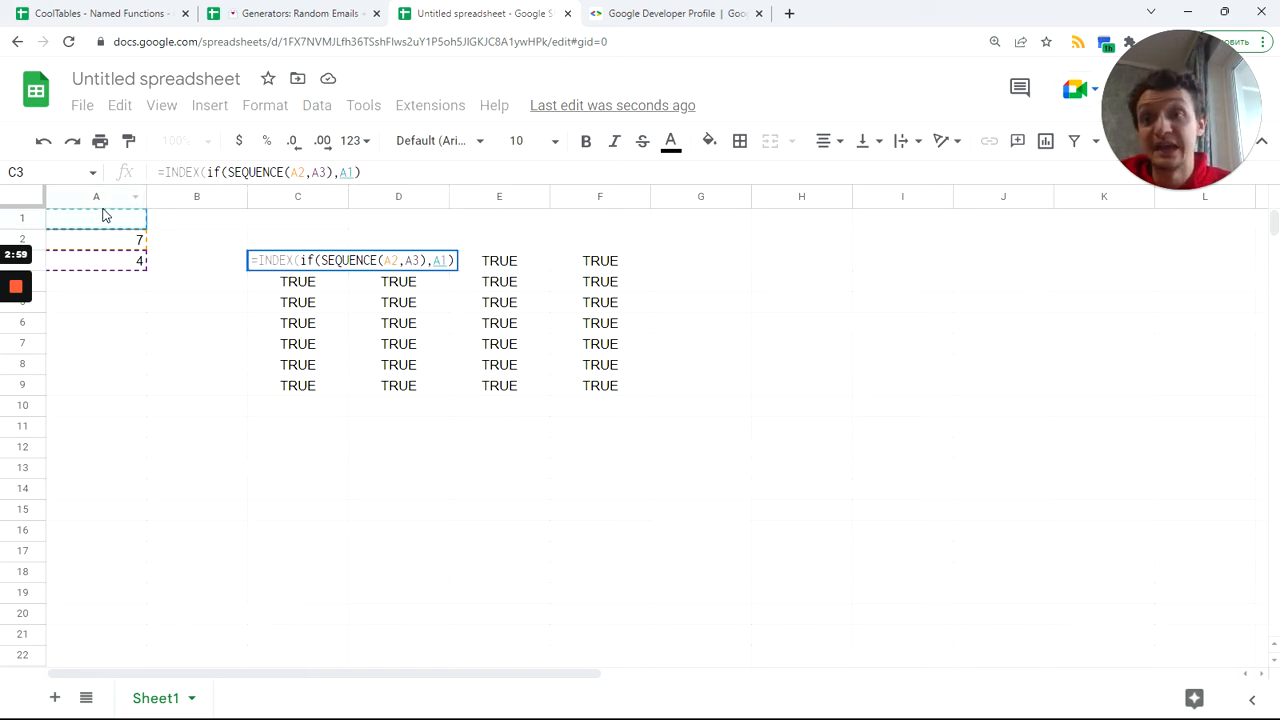
pyautogui.press('Return')
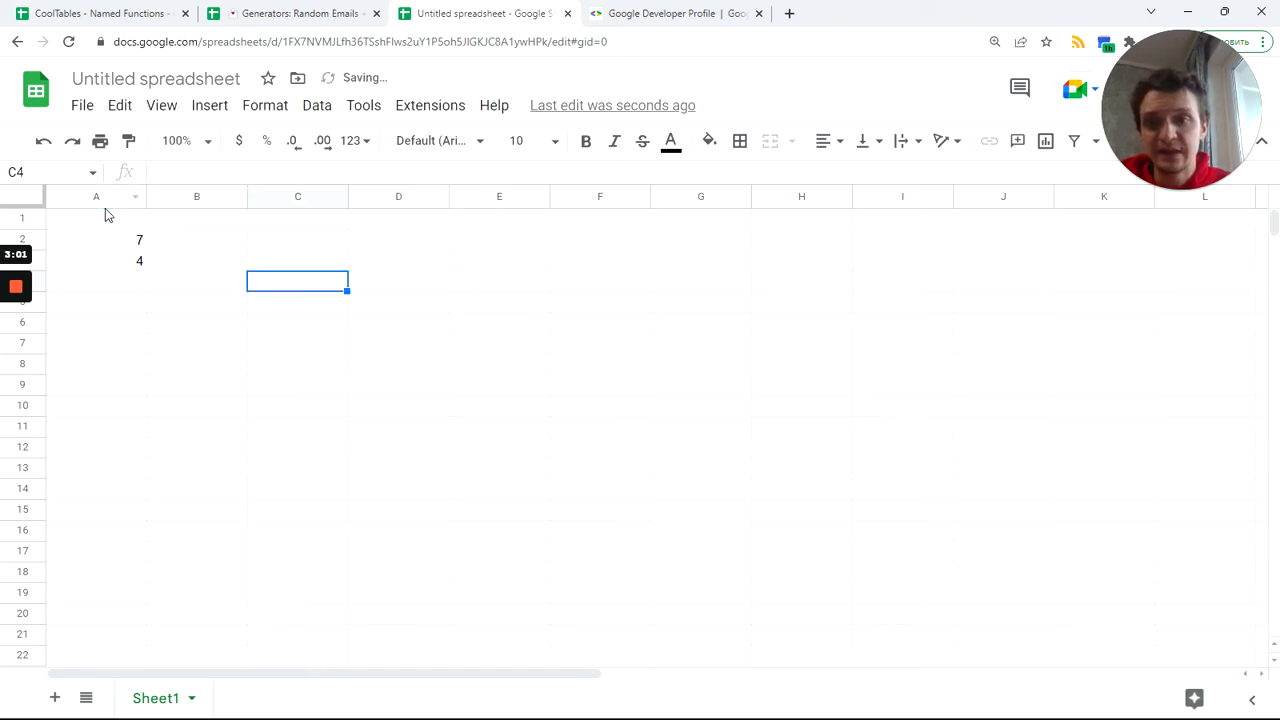
pyautogui.press('Up')
# - Enter the text XXX in cell A1 as the value to repeat
pyautogui.click(84, 222)
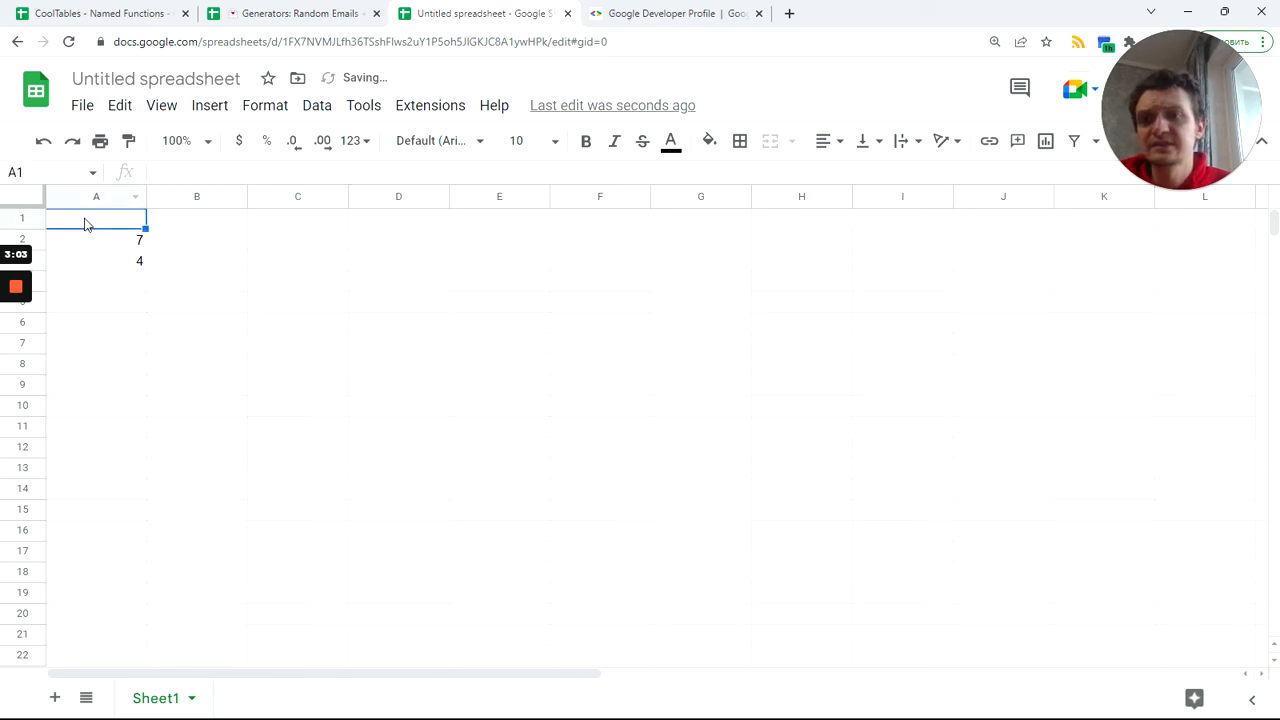
pyautogui.write('XXX')
pyautogui.press('Tab')
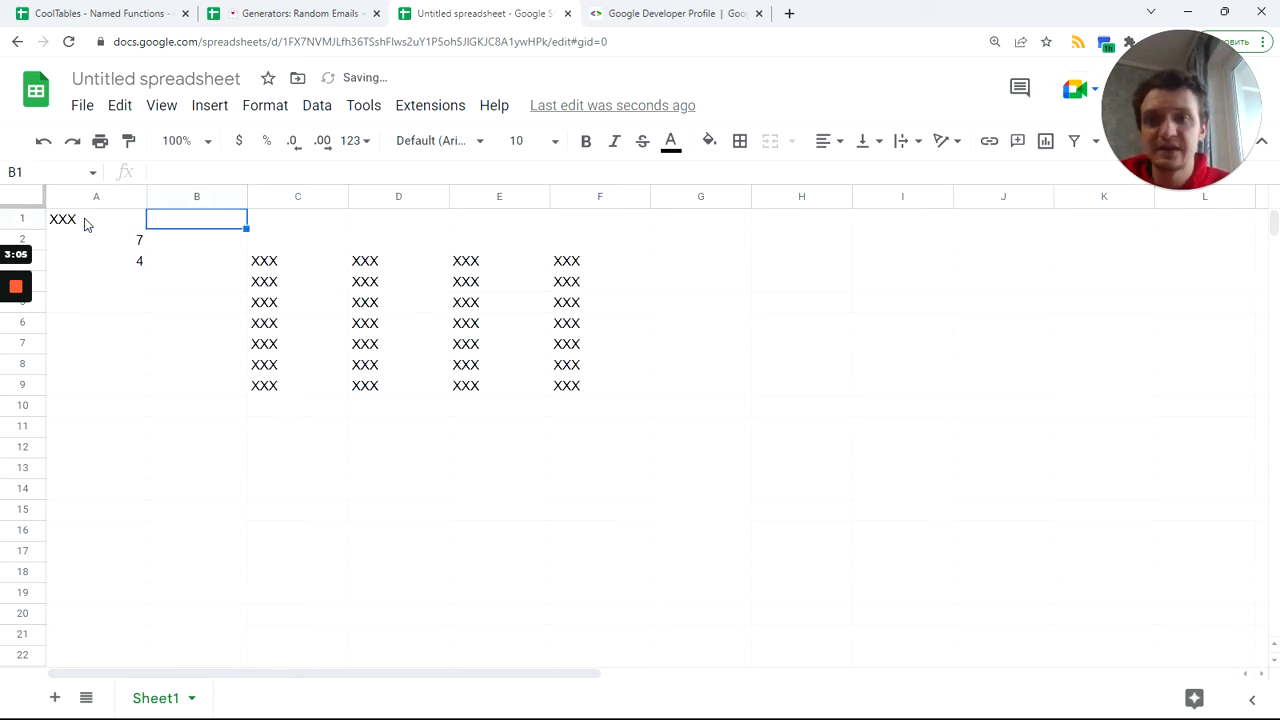
# - Copy the complete formula text from cell C3 and leave the cell unedited
pyautogui.click(289, 268)
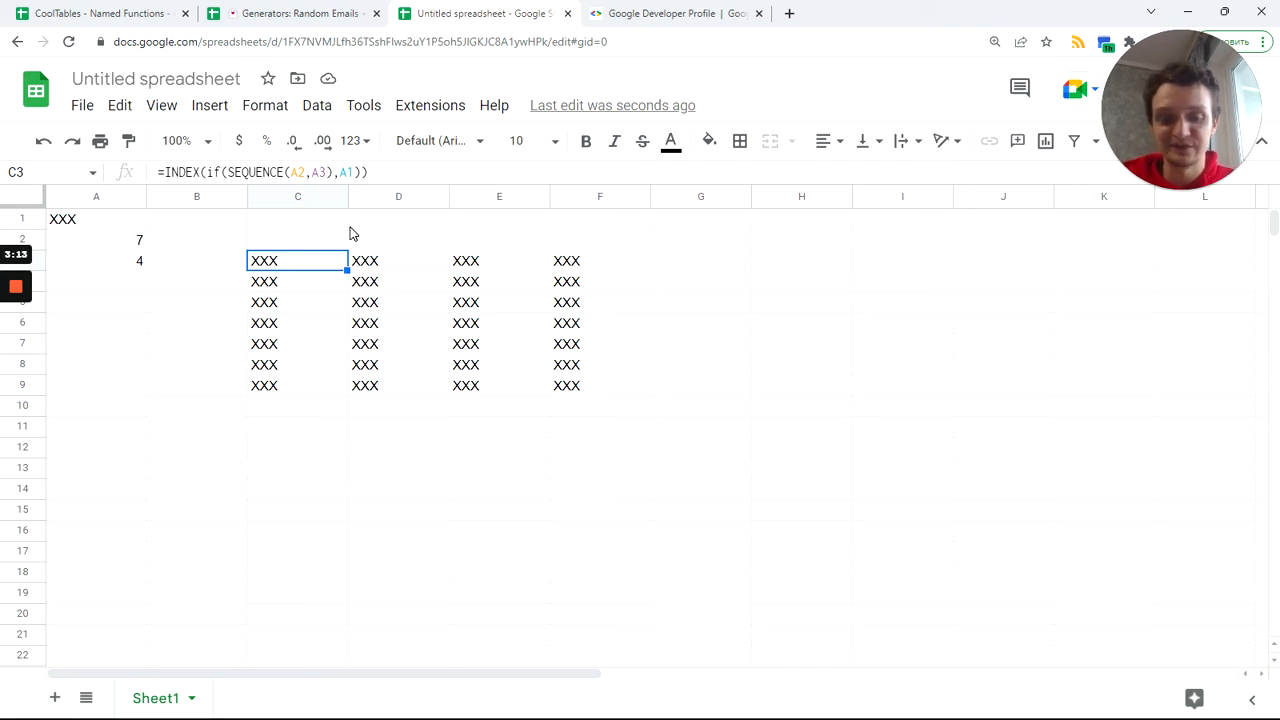
pyautogui.moveTo(368, 172); pyautogui.dragTo(140, 176)
pyautogui.hotkey('ctrl', 'c')
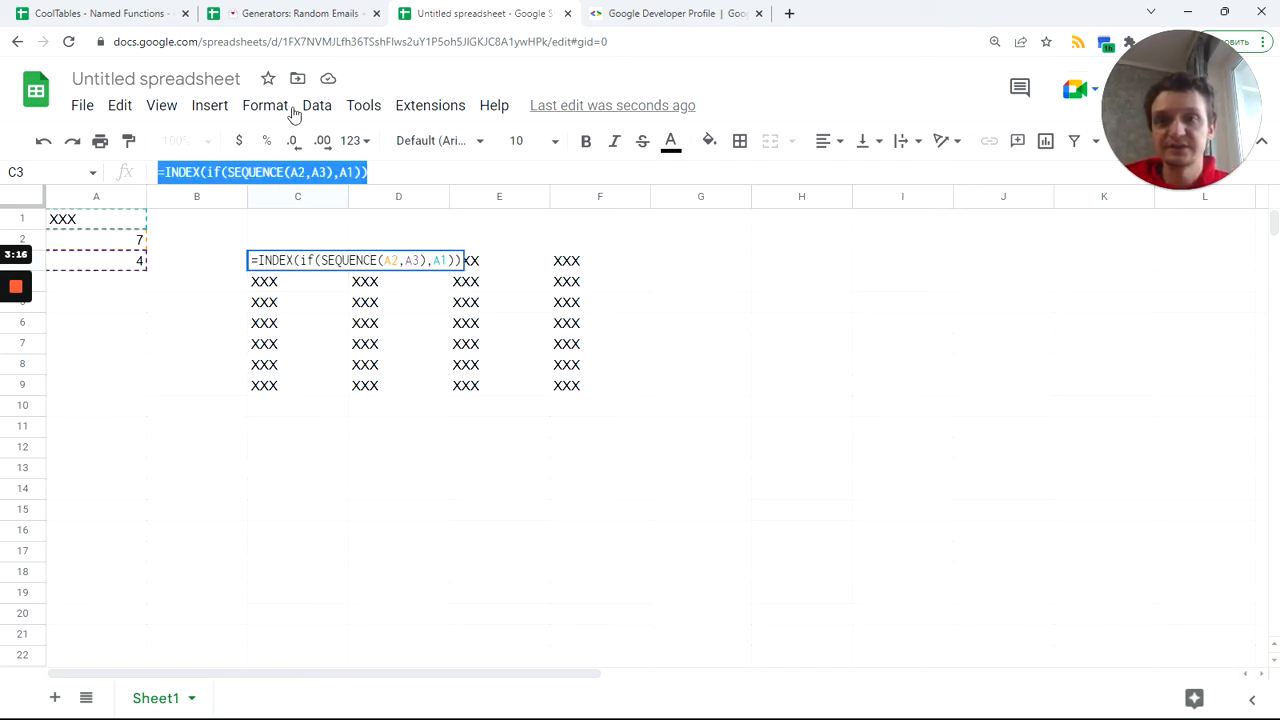
pyautogui.press('Tab')
# - Start a new named function and paste the copied formula =INDEX(if(SEQUENCE(A2,A3),A1)) as its definition
pyautogui.click(330, 108)
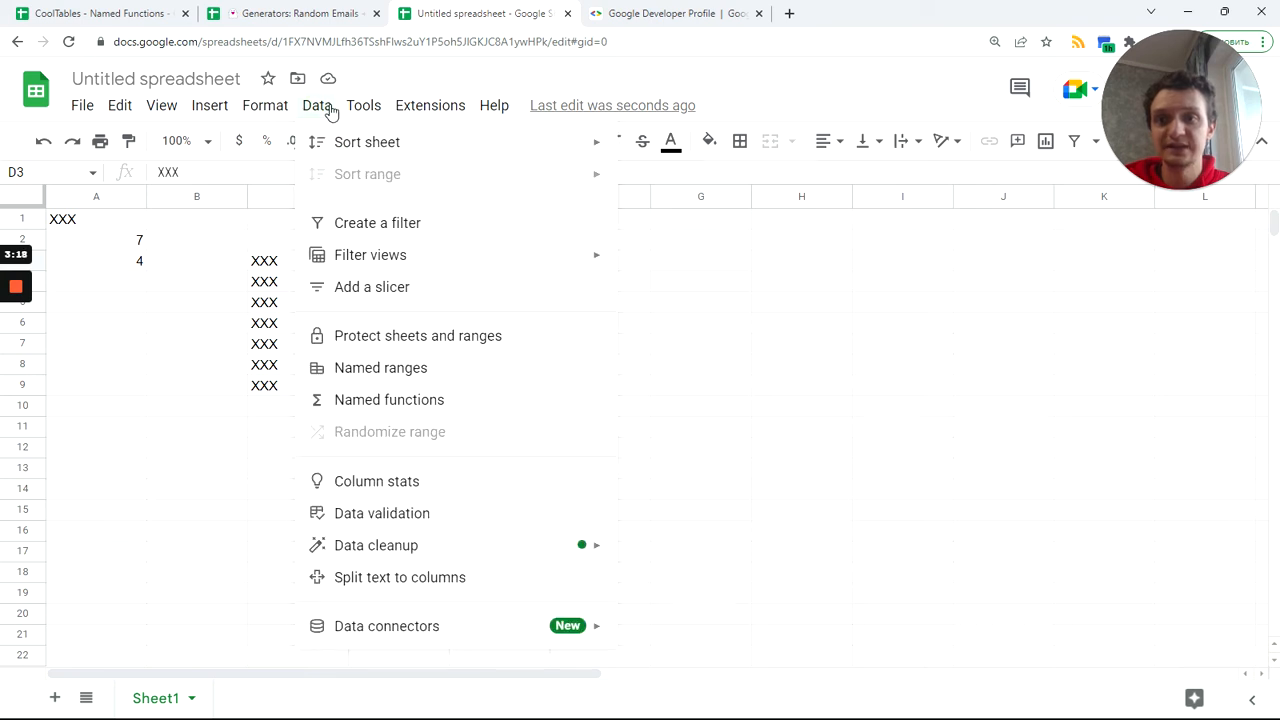
pyautogui.click(393, 402)
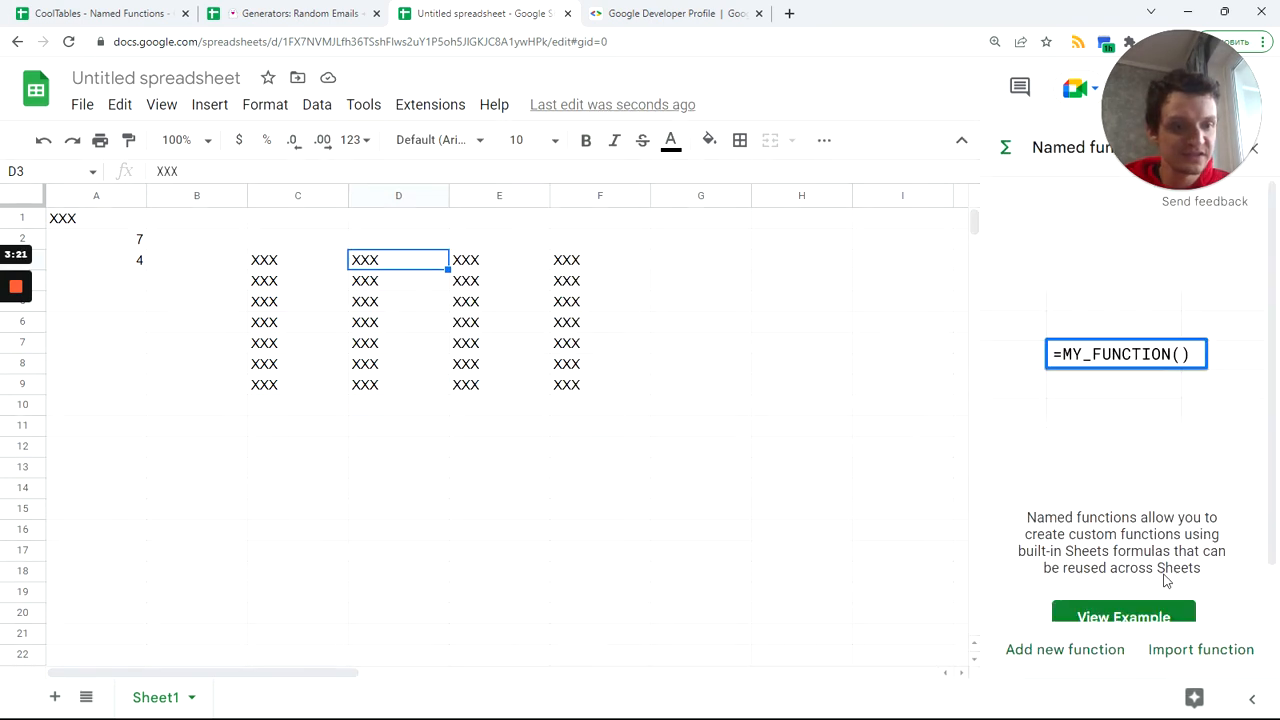
pyautogui.click(1090, 648)
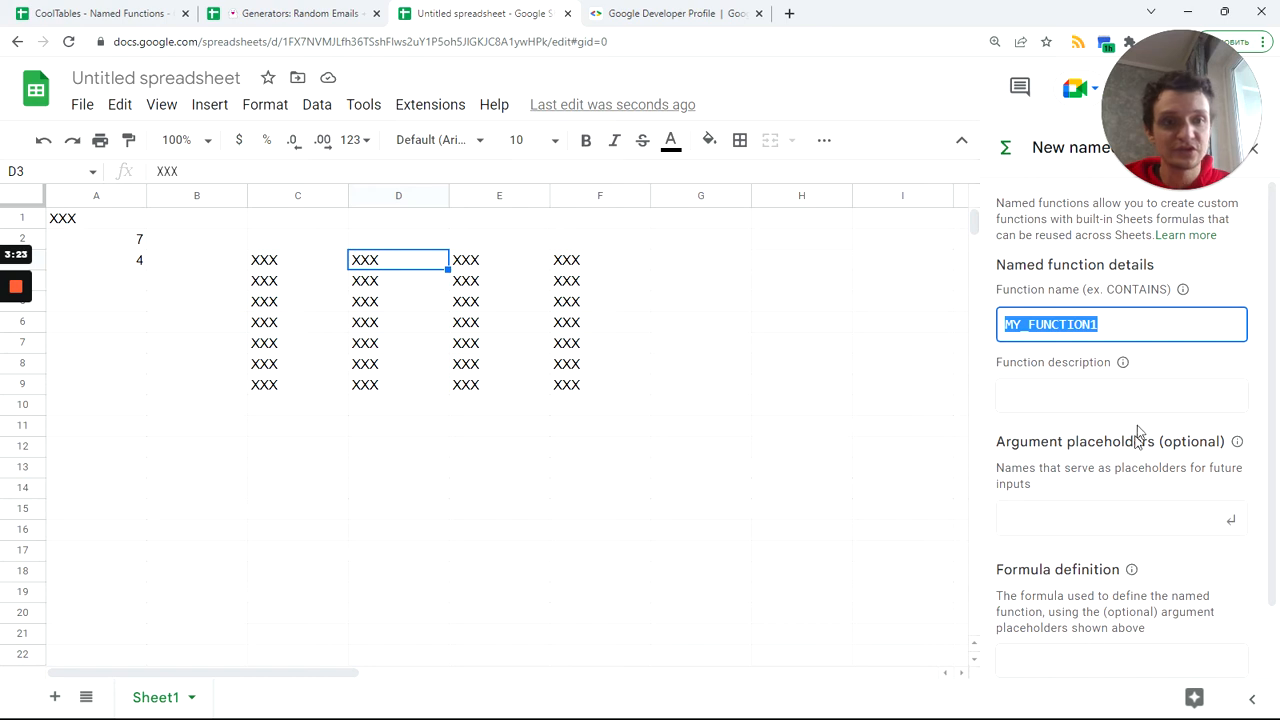
pyautogui.scroll(-2, 1057, 574)
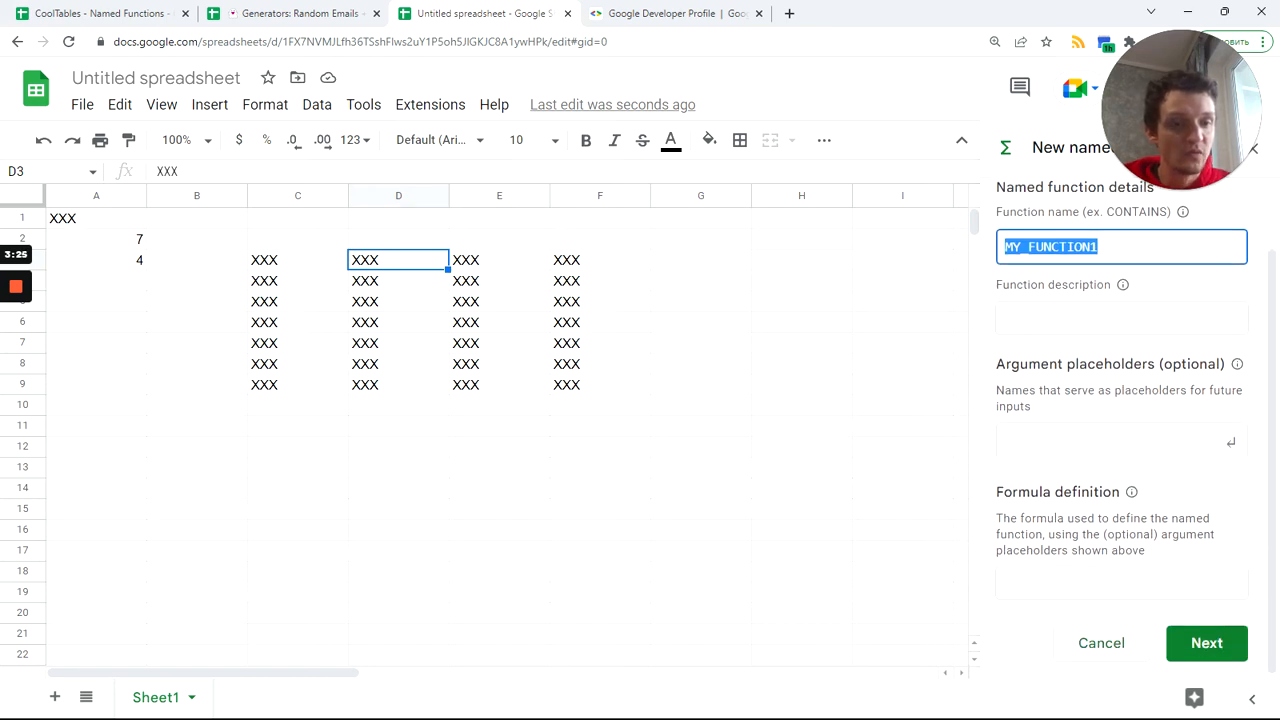
pyautogui.click(1057, 574)
pyautogui.hotkey('ctrl', 'v')
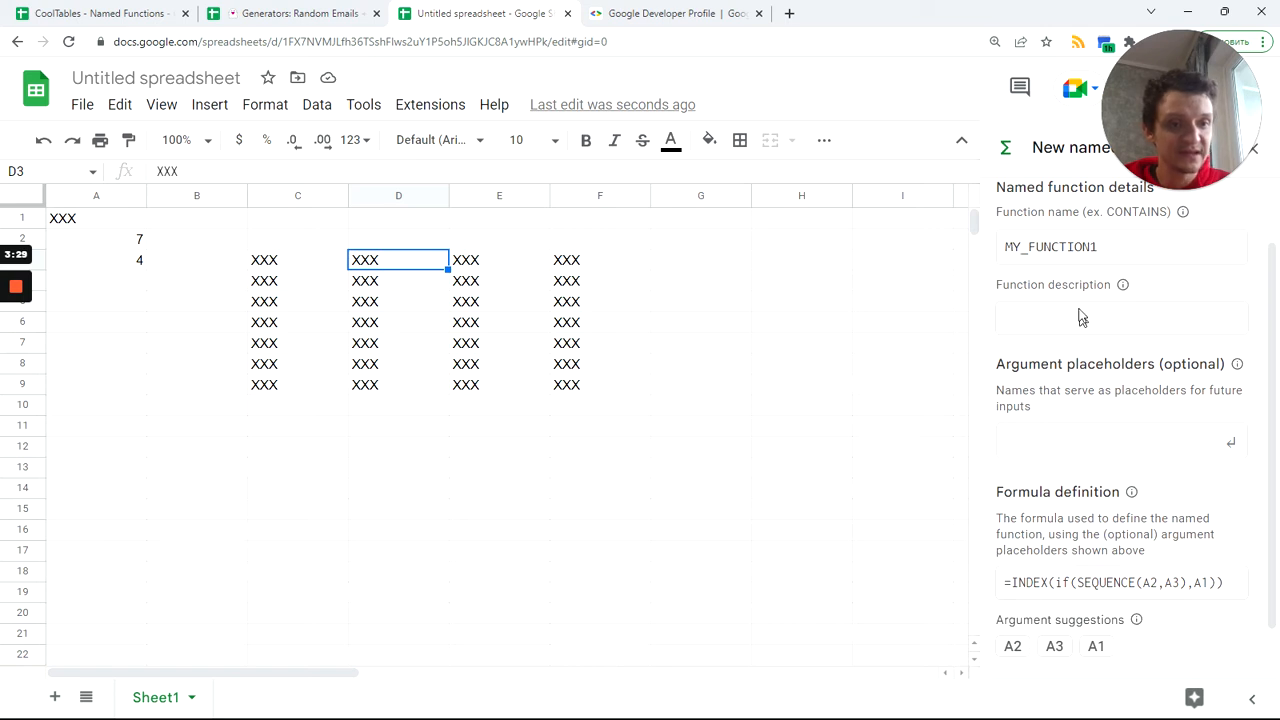
# - Name the function FILL and describe it as "Fill N rows M columns with text"
pyautogui.click(1074, 246)
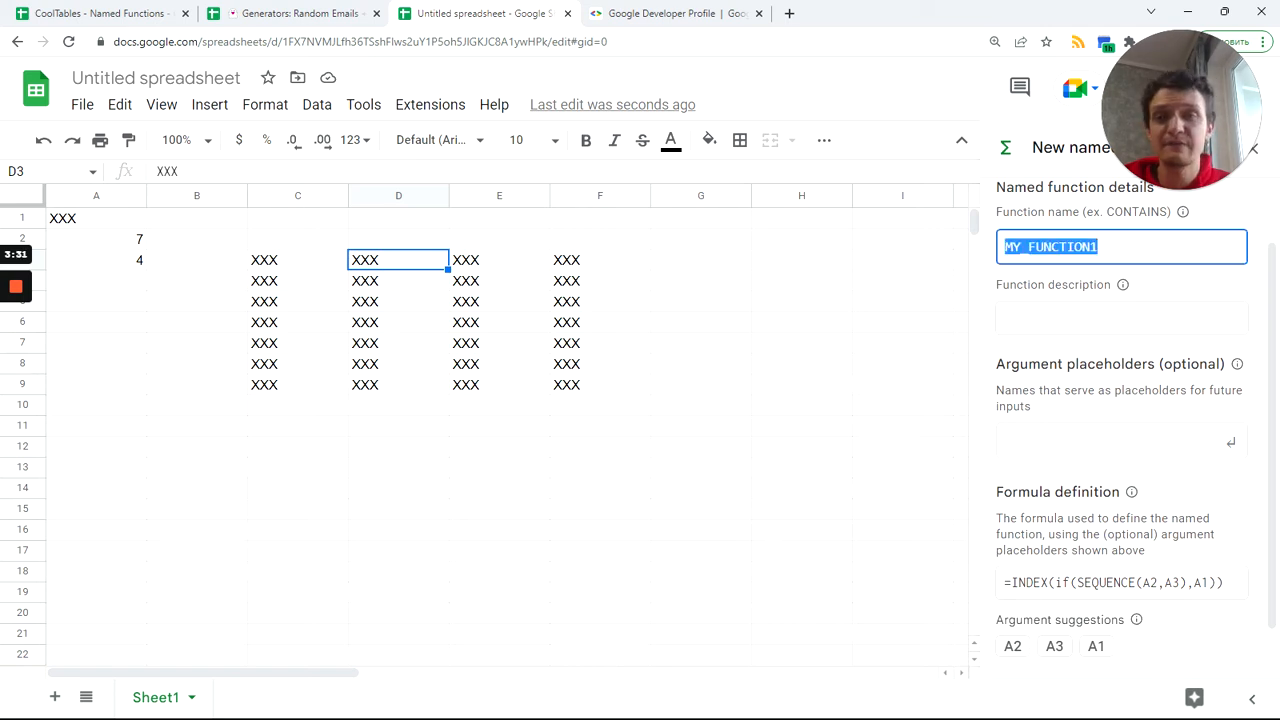
pyautogui.write('FILL')
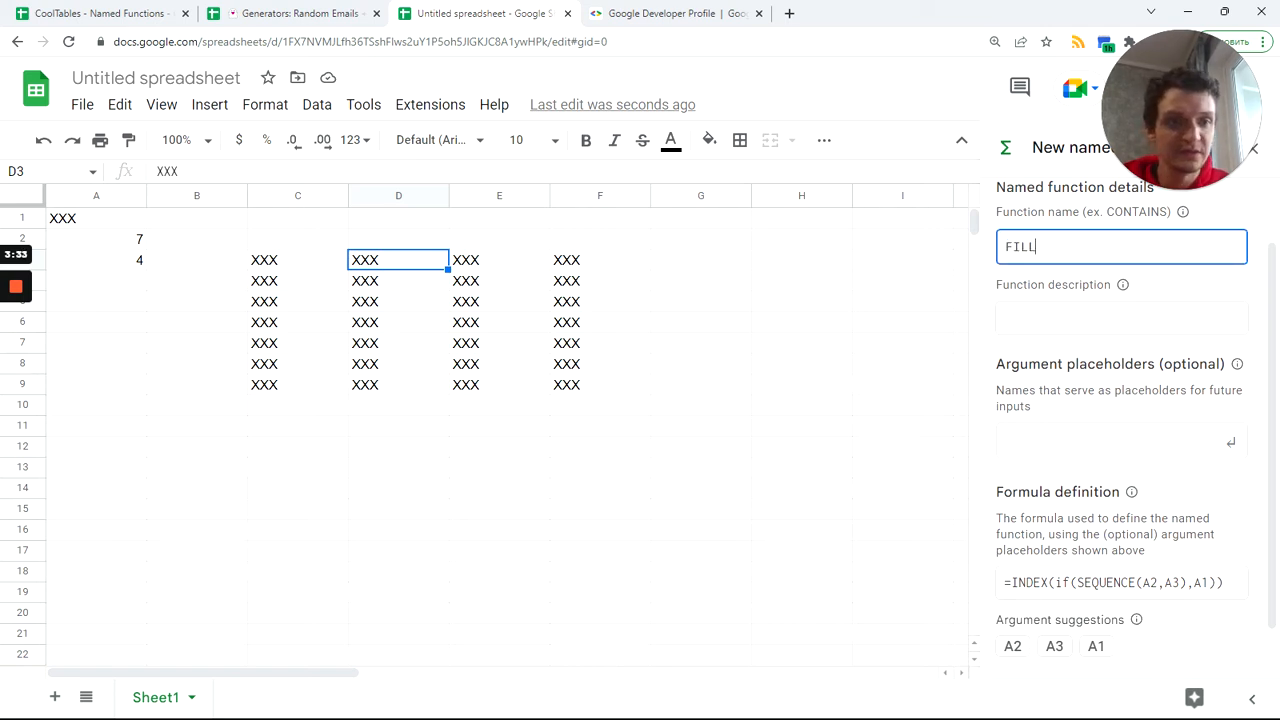
pyautogui.click(1102, 318)
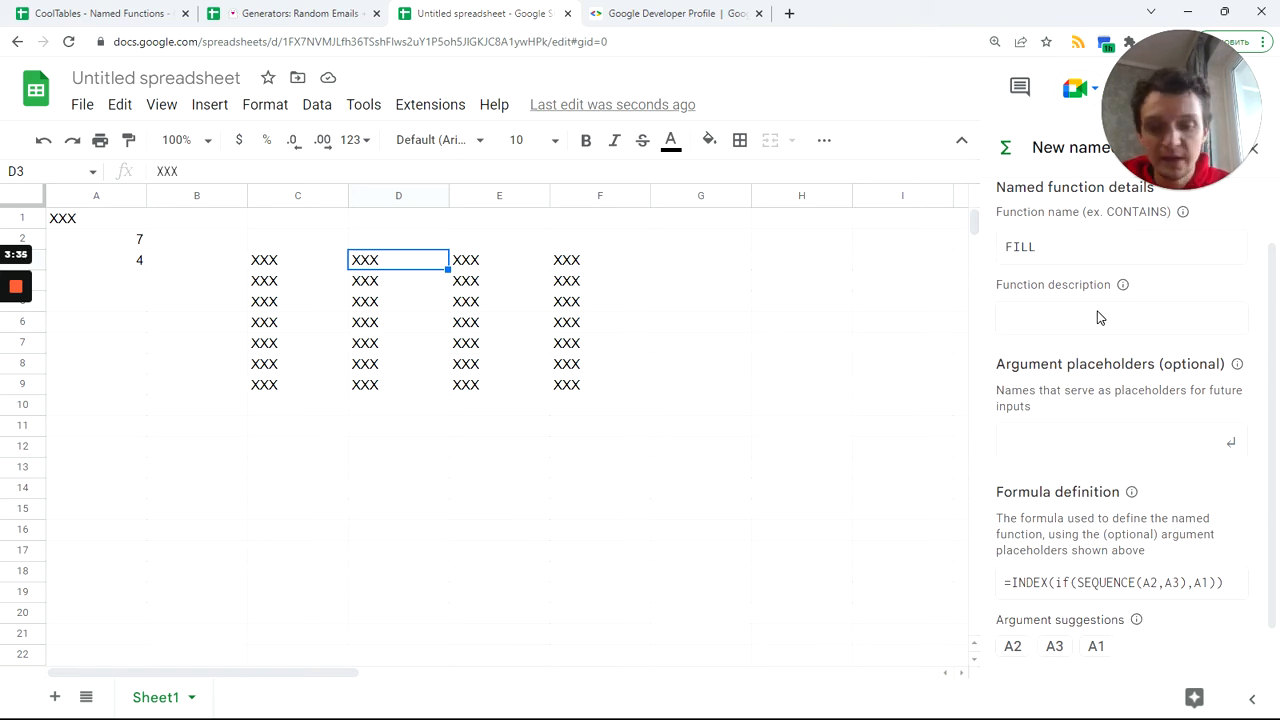
pyautogui.write('Fill')
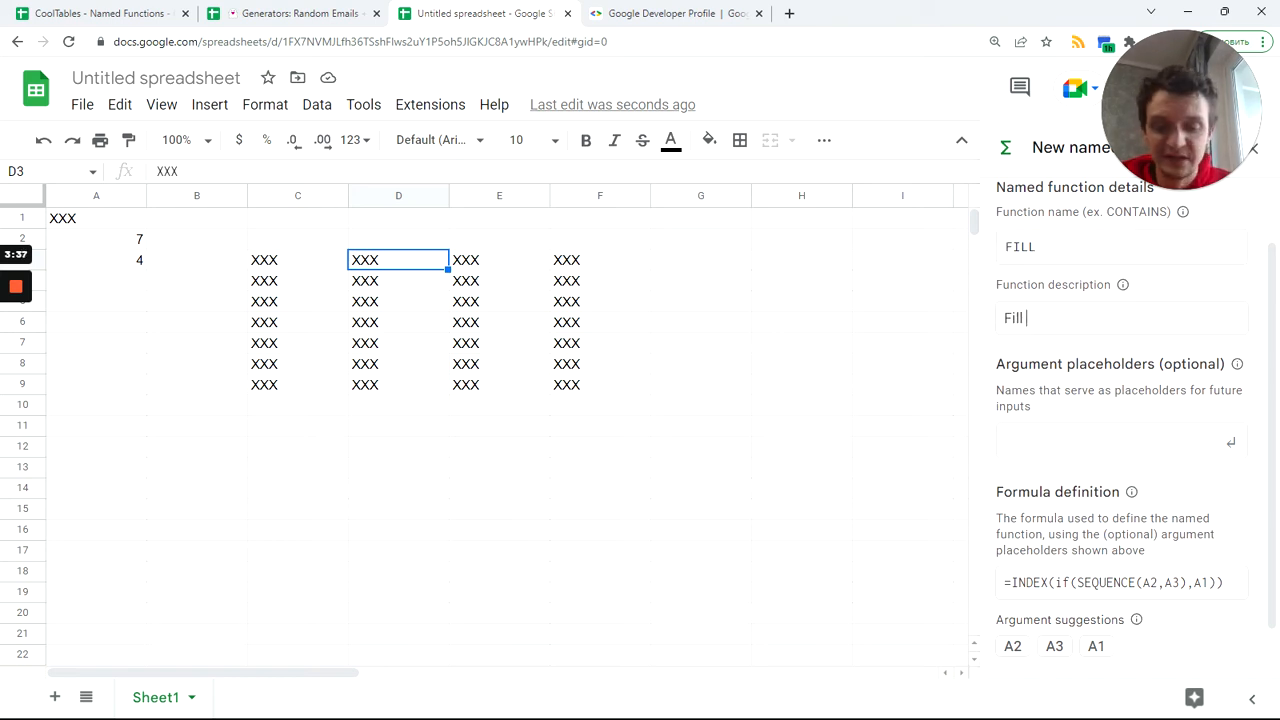
pyautogui.write(' N r')
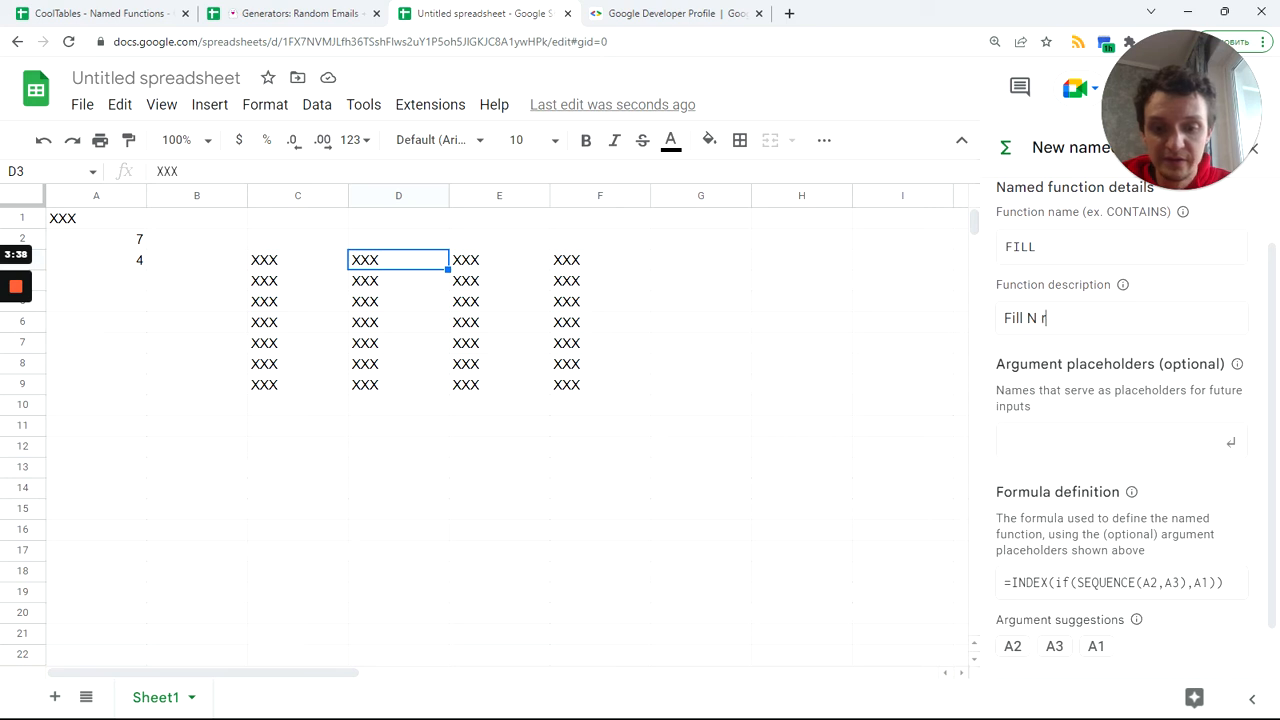
pyautogui.write('ows M colu')
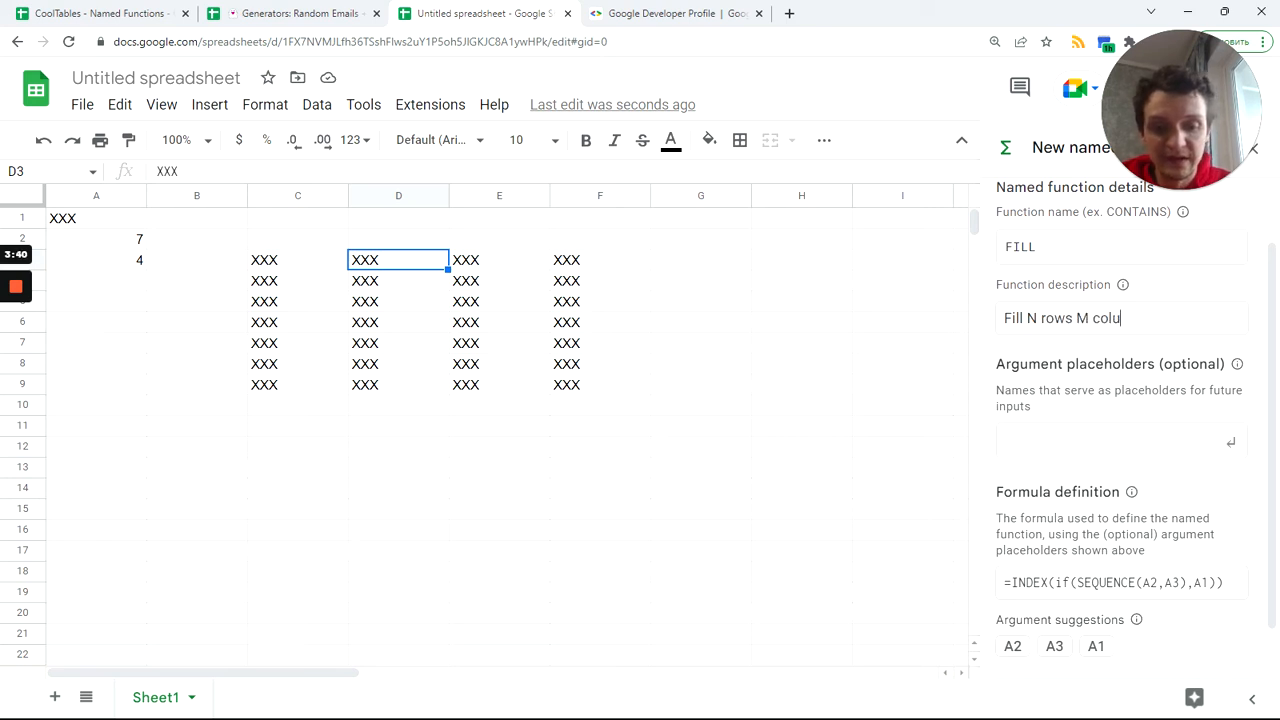
pyautogui.write('mns with ')
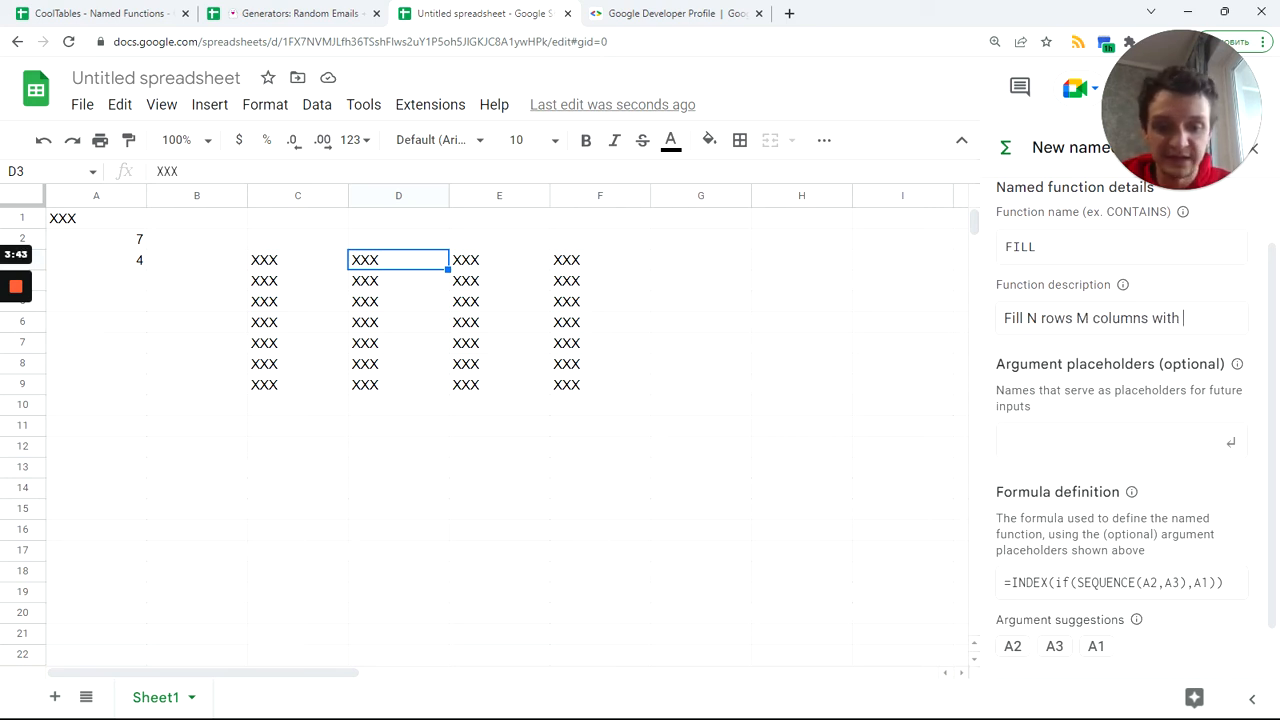
pyautogui.write('text')
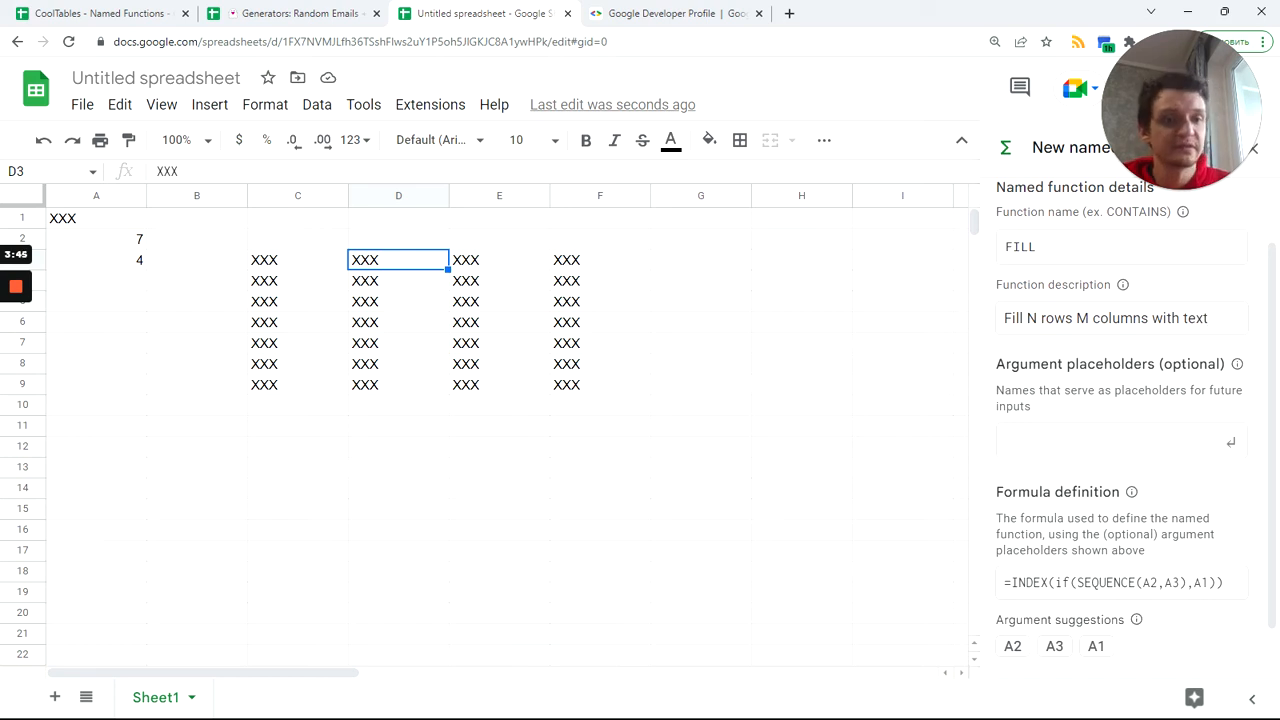
# - Replace the A1 reference in the function's formula definition with an argument named value
pyautogui.scroll(-1, 1117, 574)
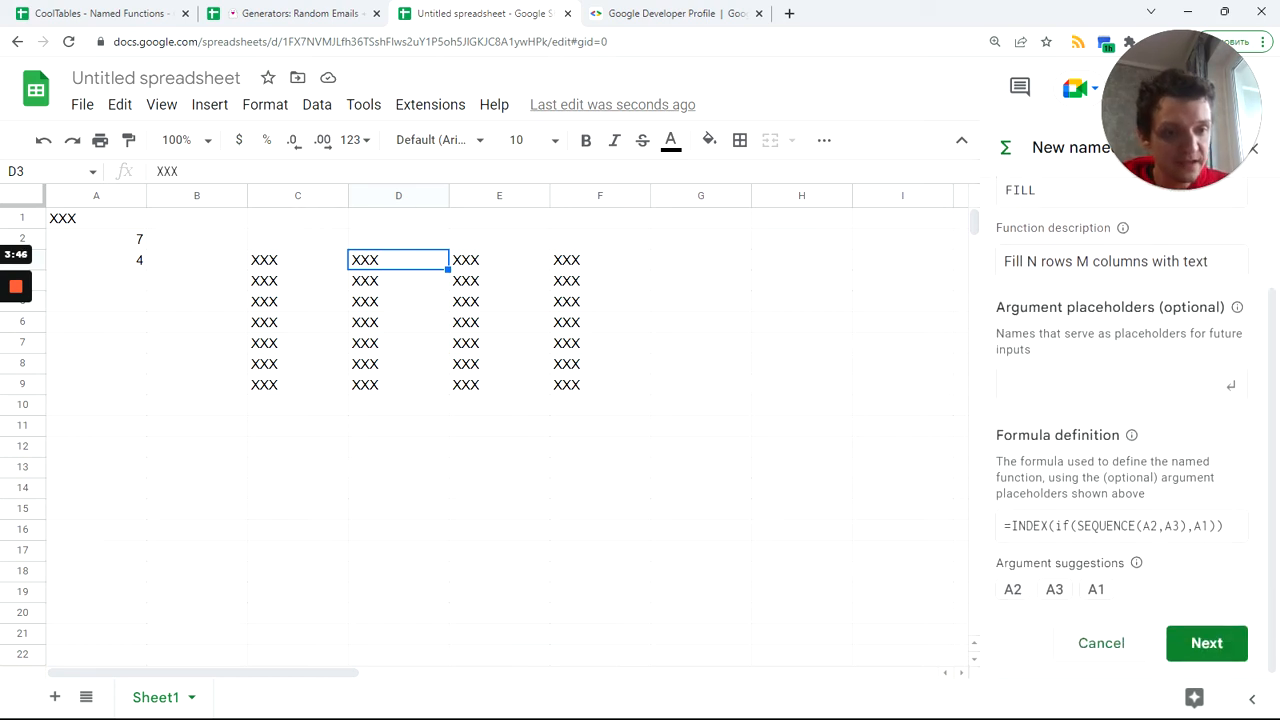
pyautogui.click(1100, 592)
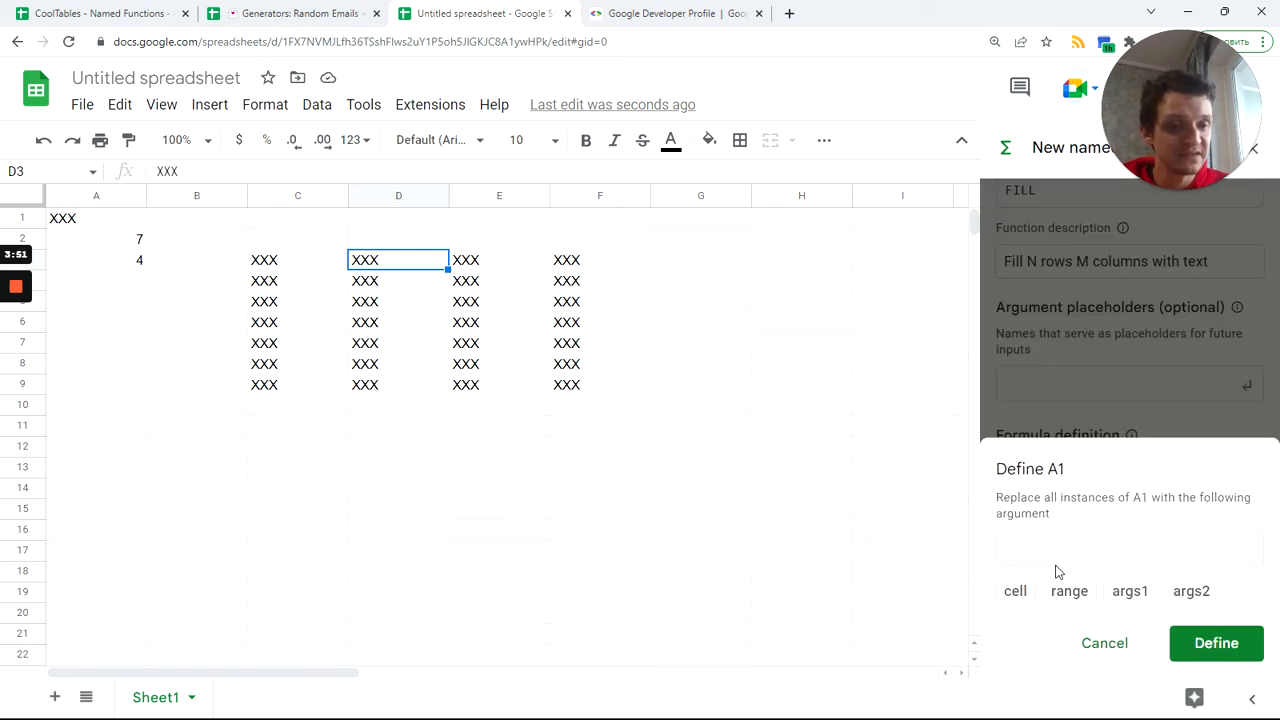
pyautogui.write('tetx')
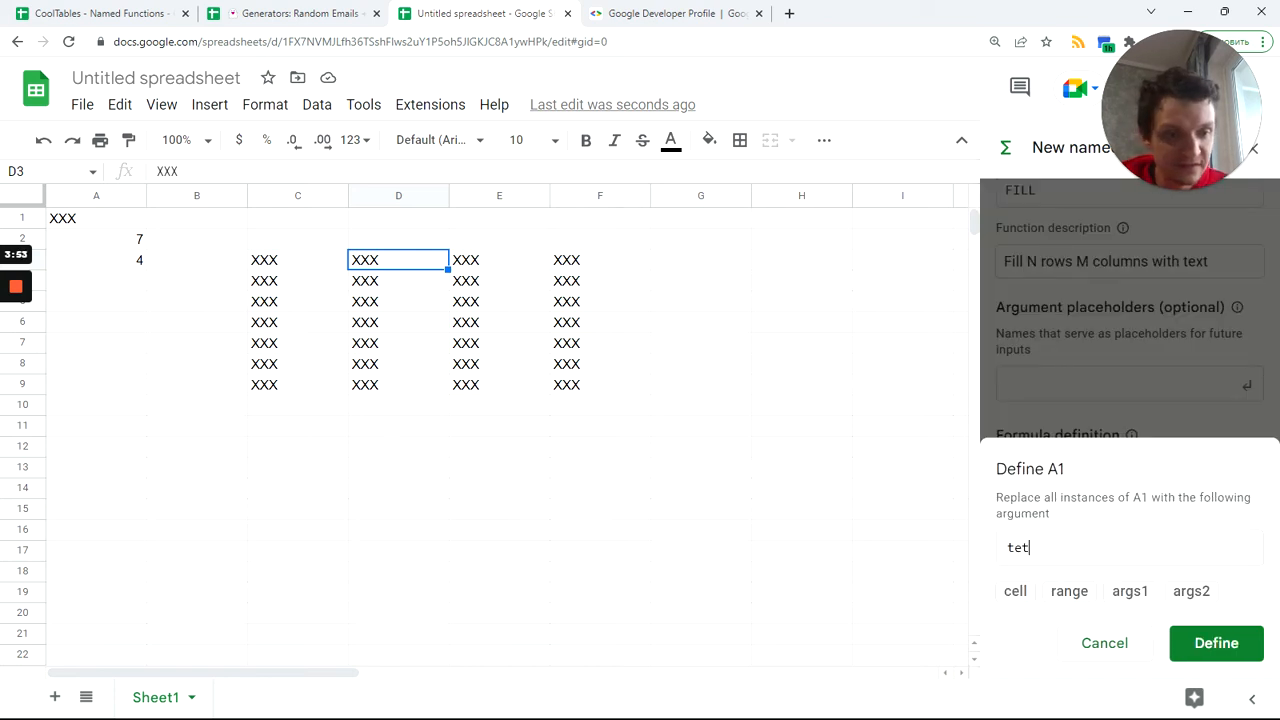
pyautogui.press('BackSpace')
pyautogui.press('BackSpace')
pyautogui.write('xt')
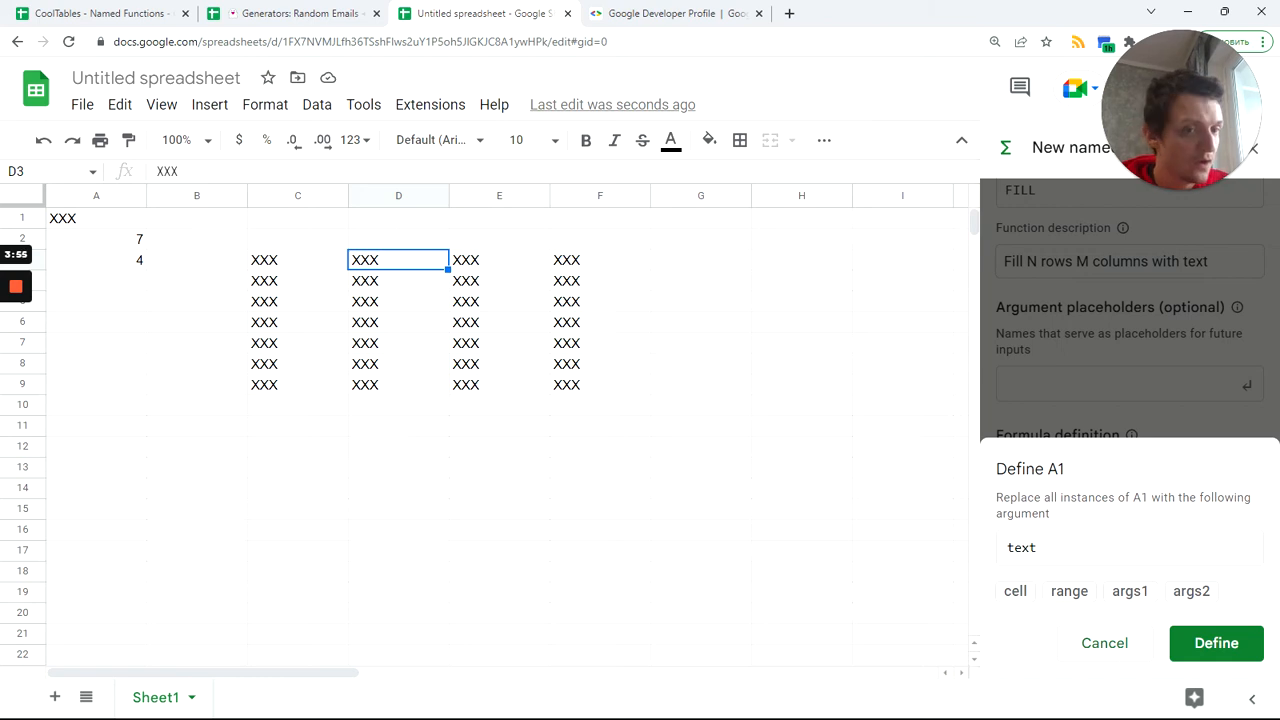
pyautogui.press('BackSpace')
pyautogui.press('BackSpace')
pyautogui.press('BackSpace')
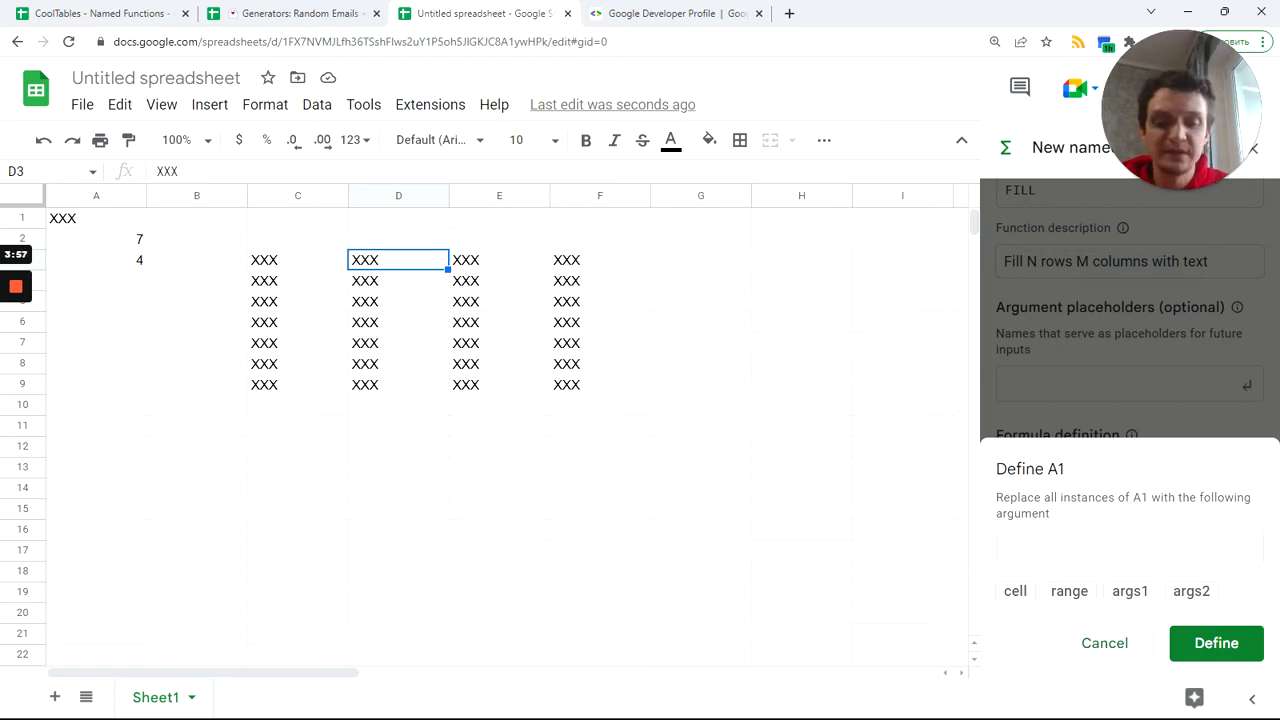
pyautogui.write('va')
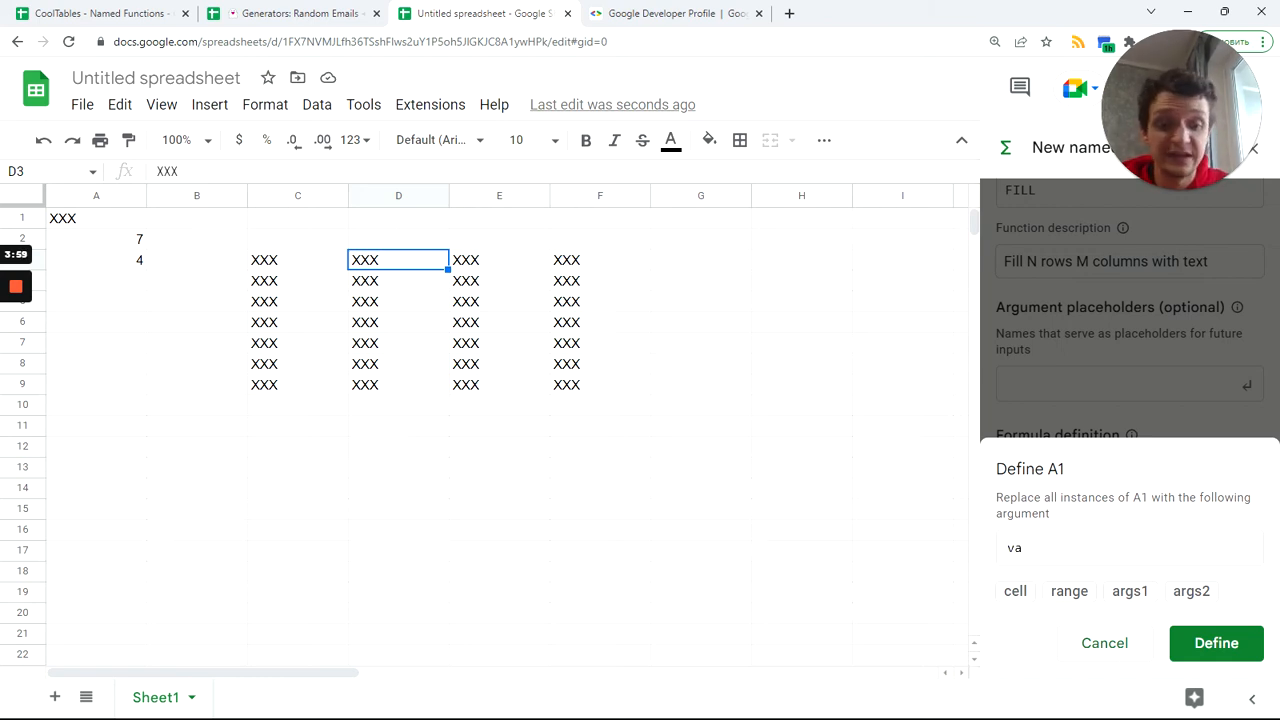
pyautogui.write('lue')
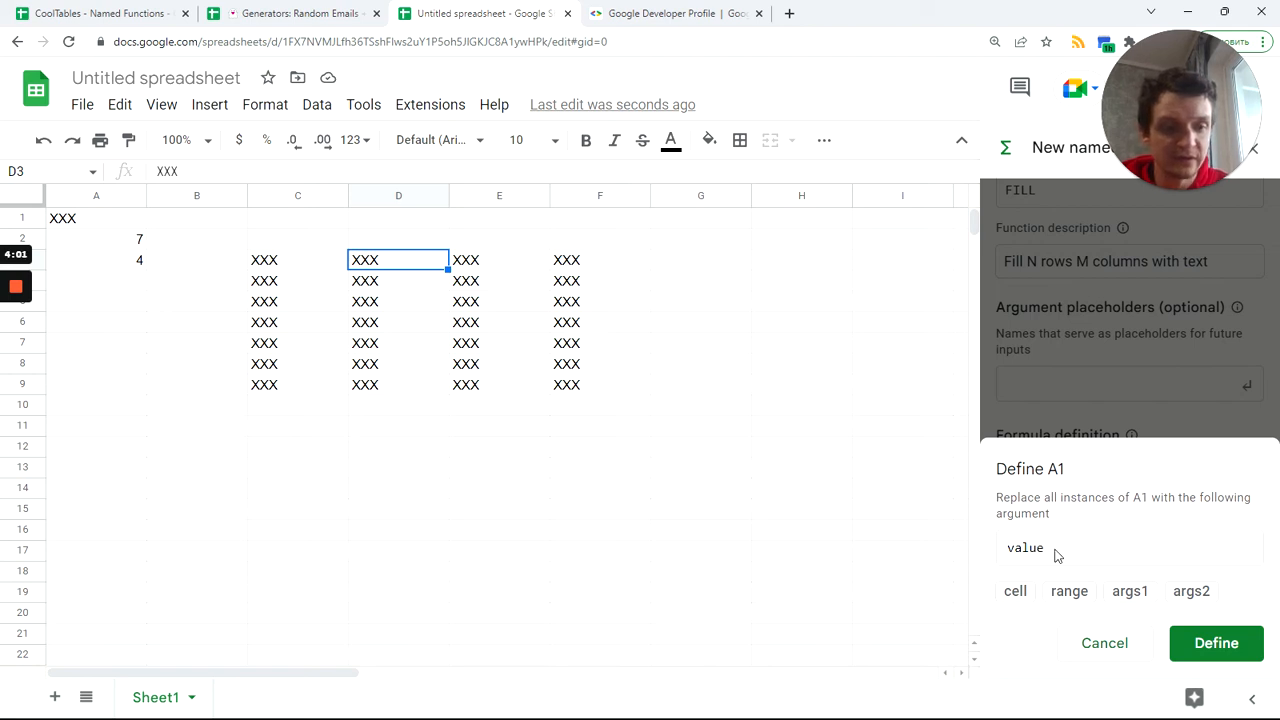
pyautogui.press('Return')
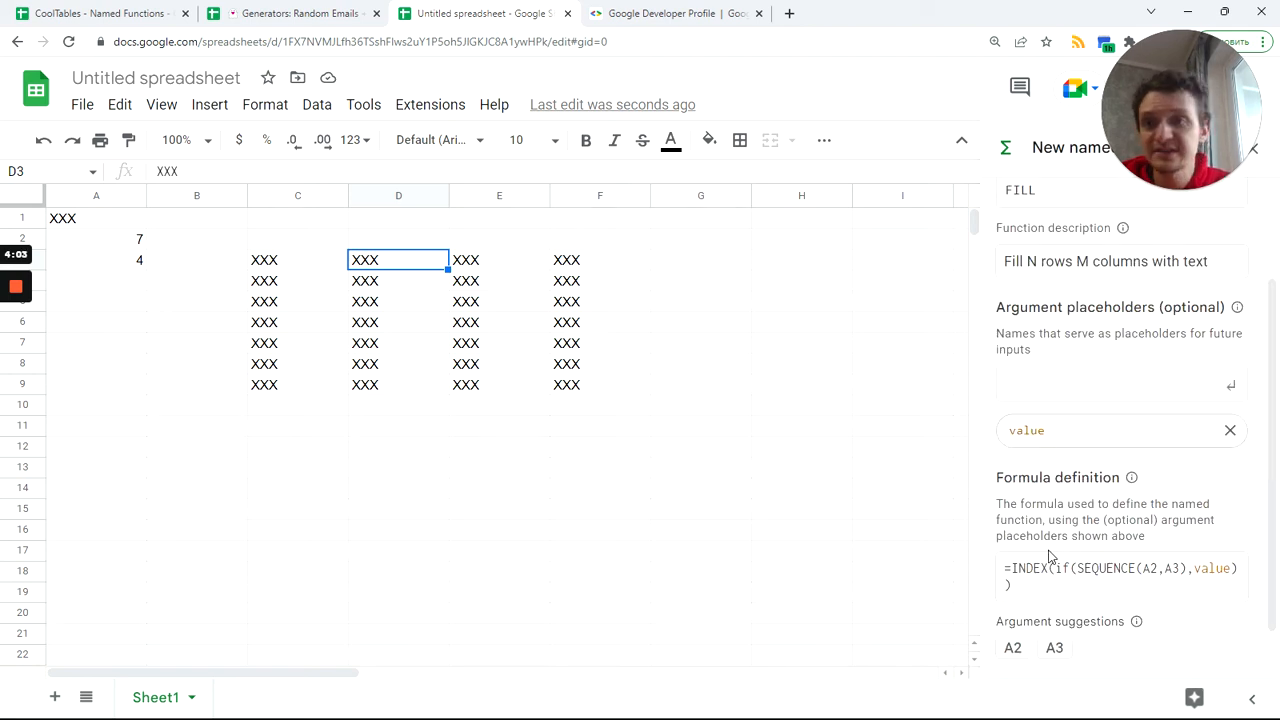
# - Replace the A2 reference in the function's formula definition with an argument named num_rows
pyautogui.click(1013, 648)
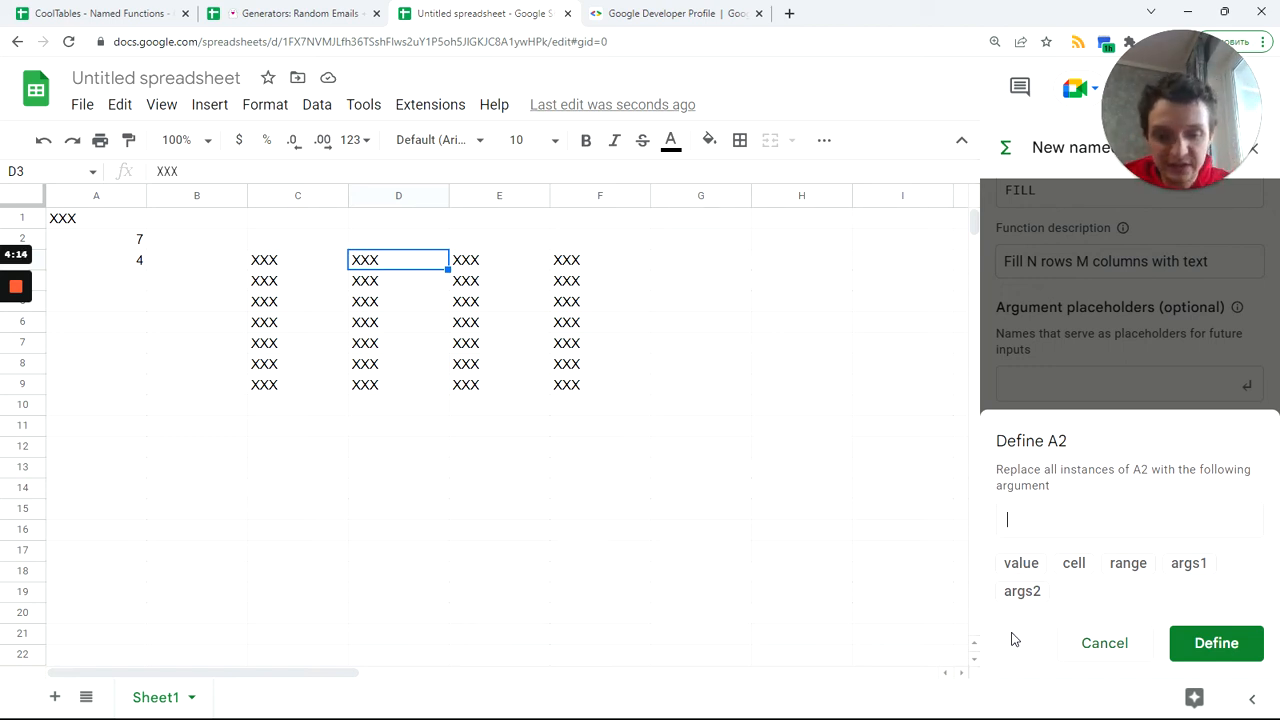
pyautogui.write('num_rows')
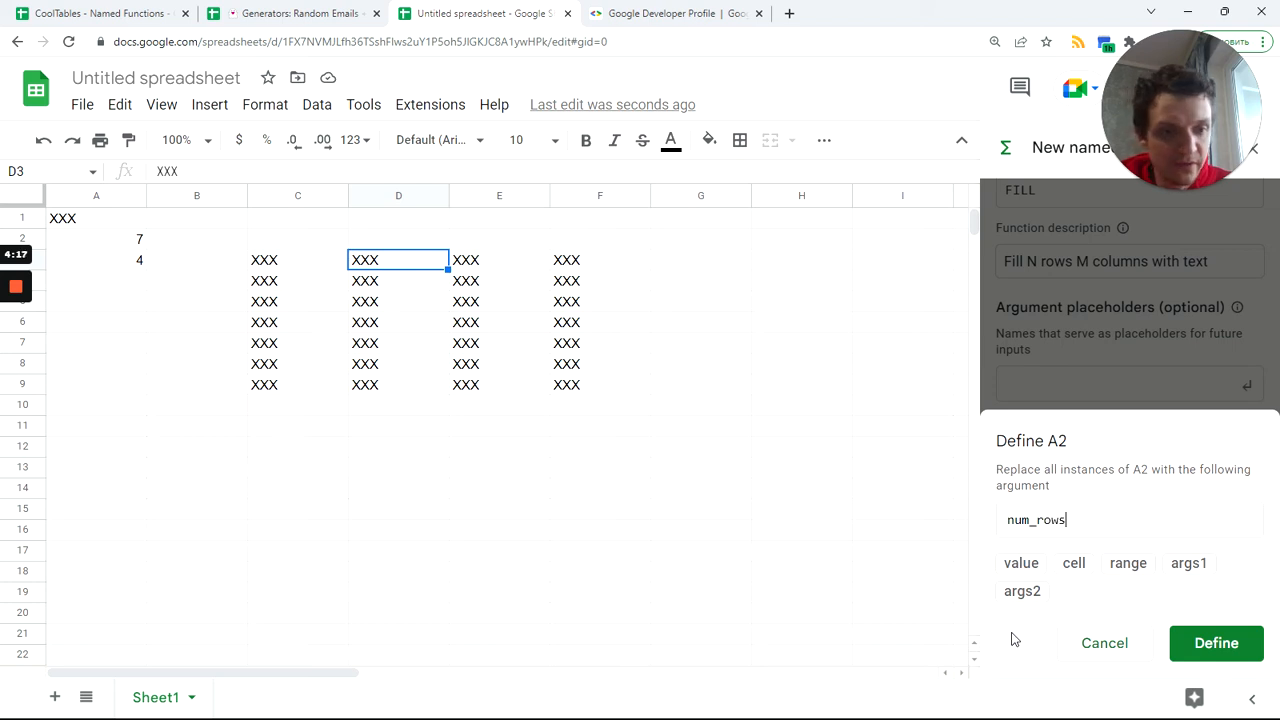
pyautogui.press('Return')
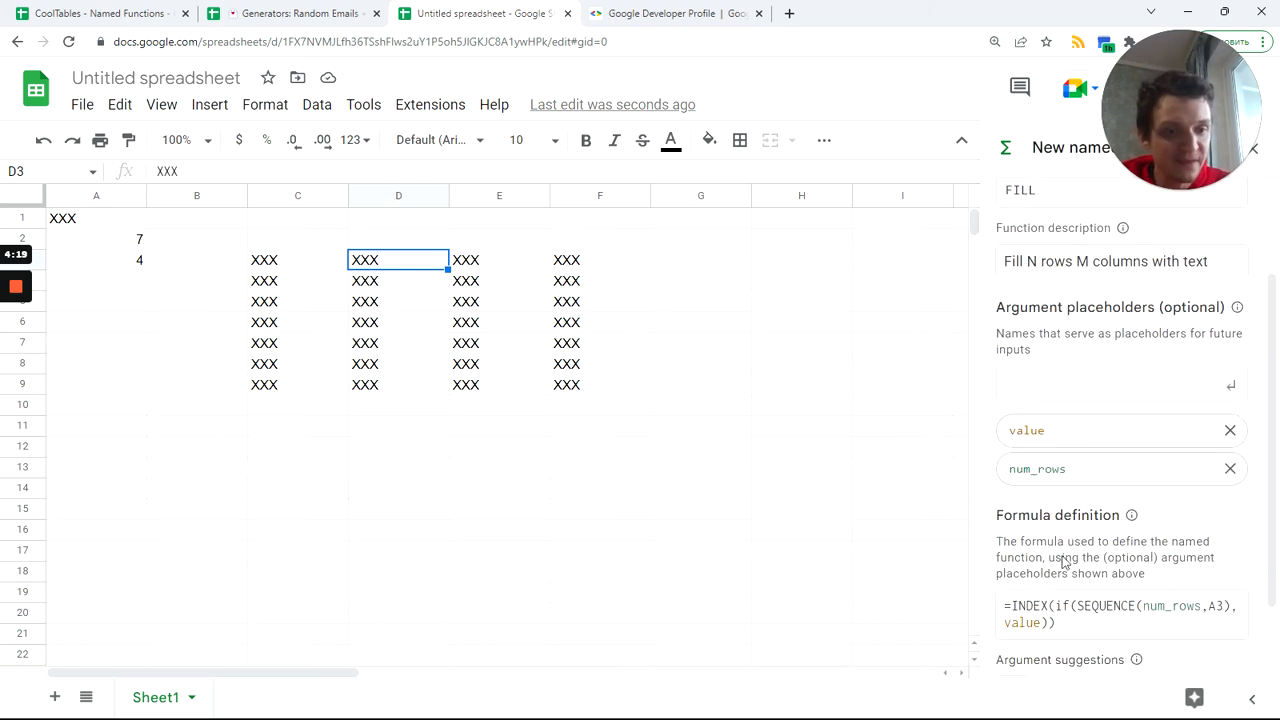
# - Replace the A3 reference in the function's formula definition with an argument named num_cols
pyautogui.scroll(-1, 1060, 570)
pyautogui.click(1017, 596)
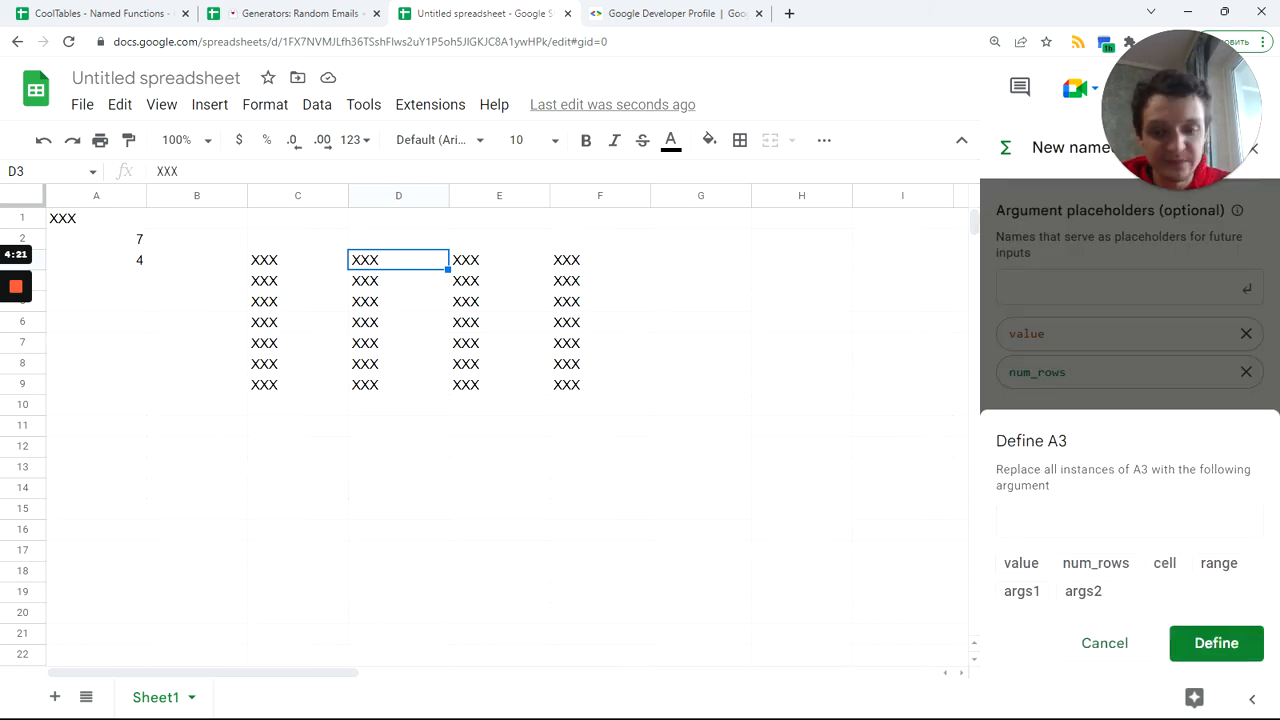
pyautogui.write('num')
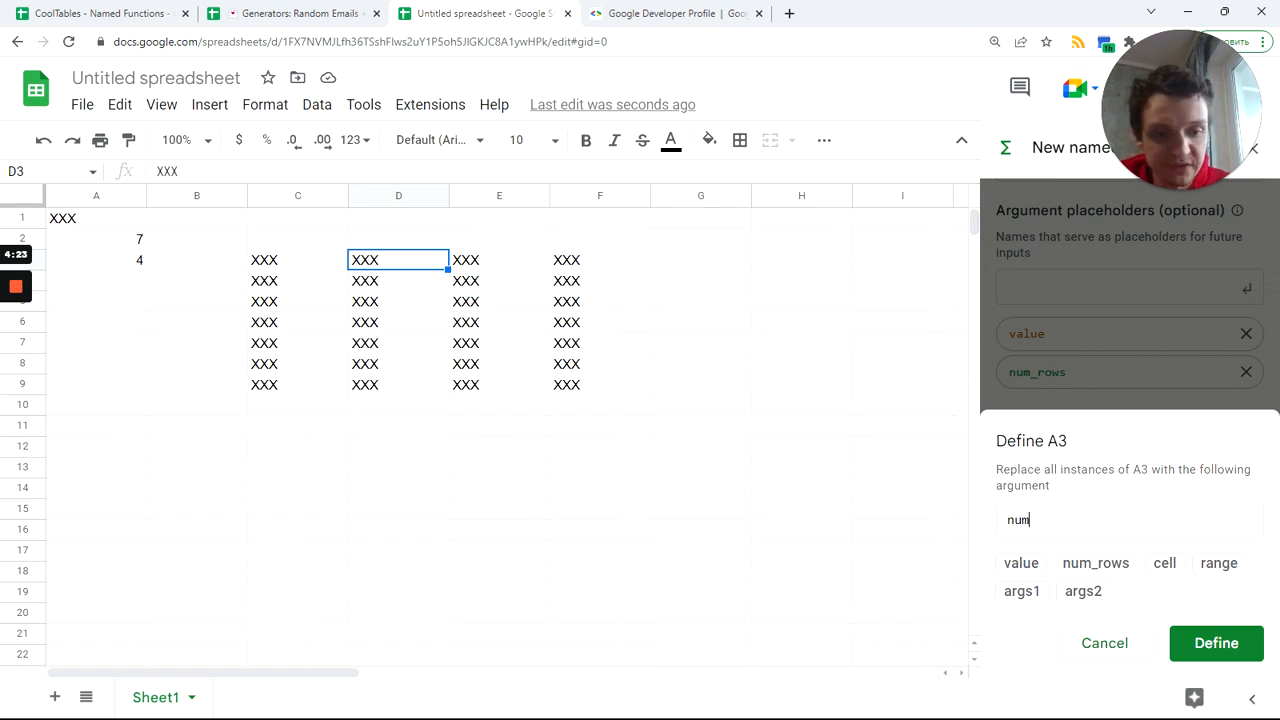
pyautogui.write('_cols')
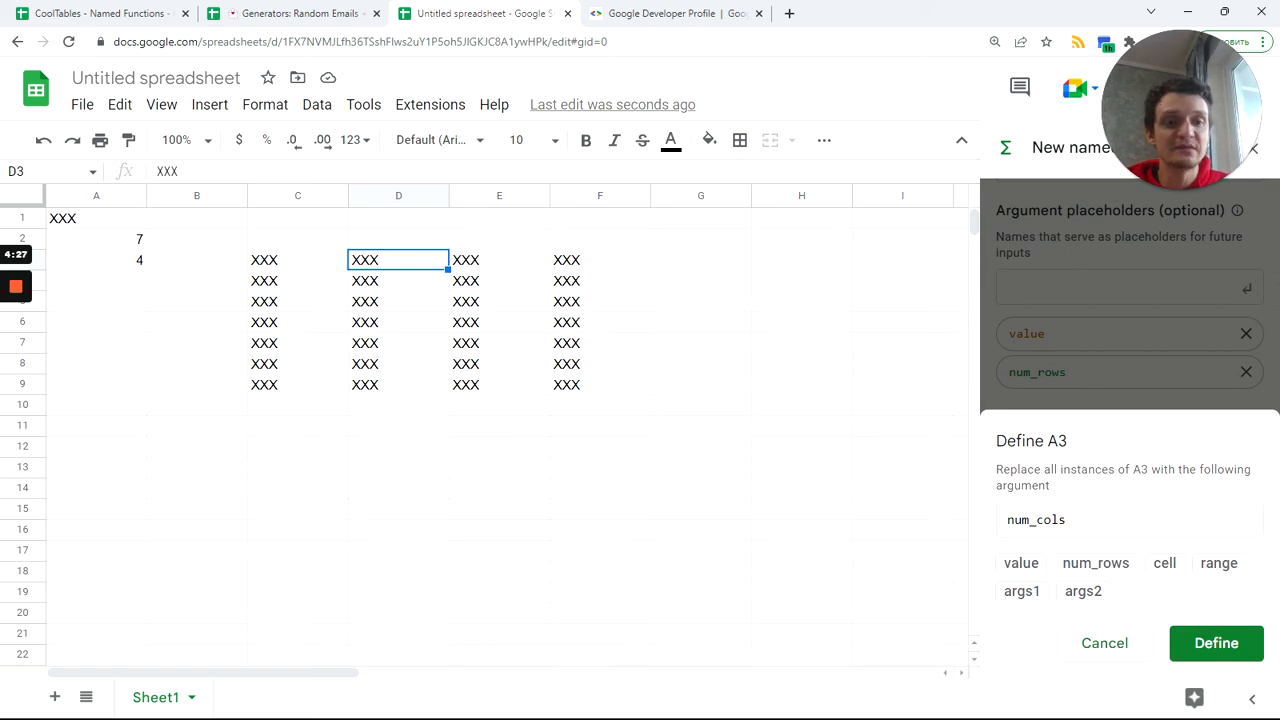
pyautogui.click(1203, 647)
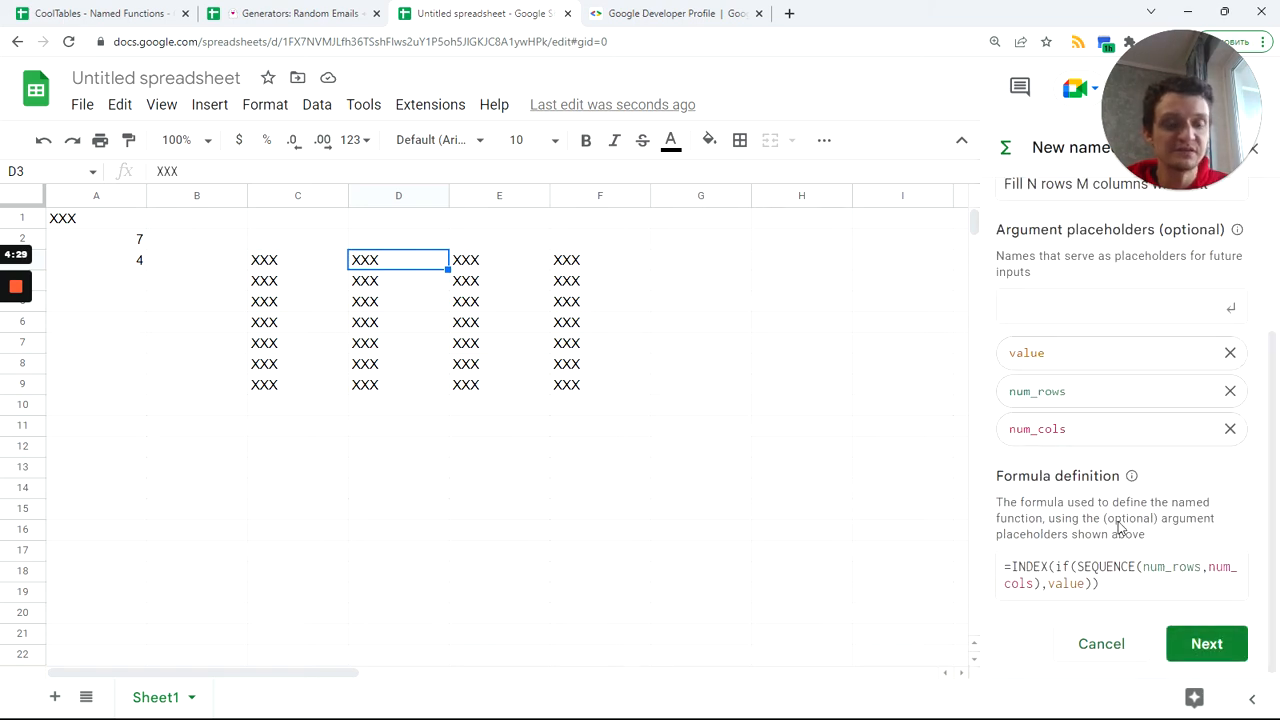
# - Continue to the function's additional details and give the value argument the example "xx" and the description "value to repeat"
pyautogui.scroll(2, 1090, 457)
pyautogui.scroll(-2, 1090, 457)
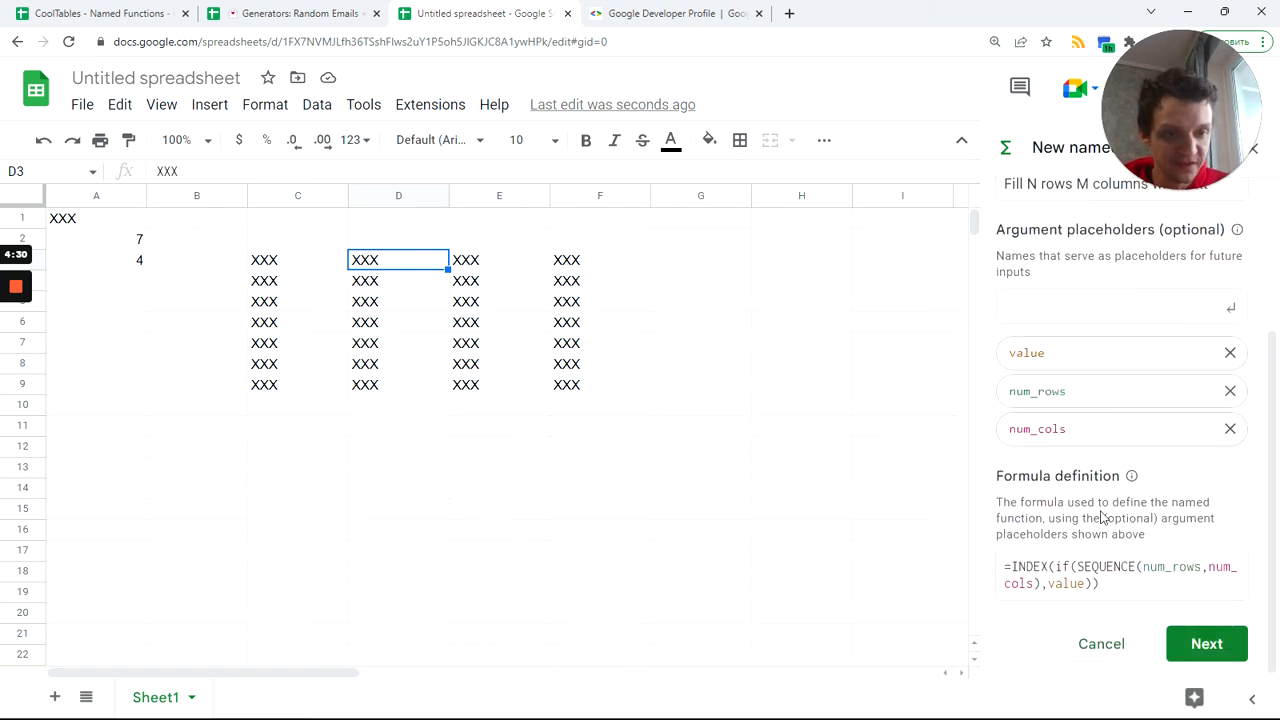
pyautogui.click(1207, 645)
pyautogui.scroll(3, 1088, 406)
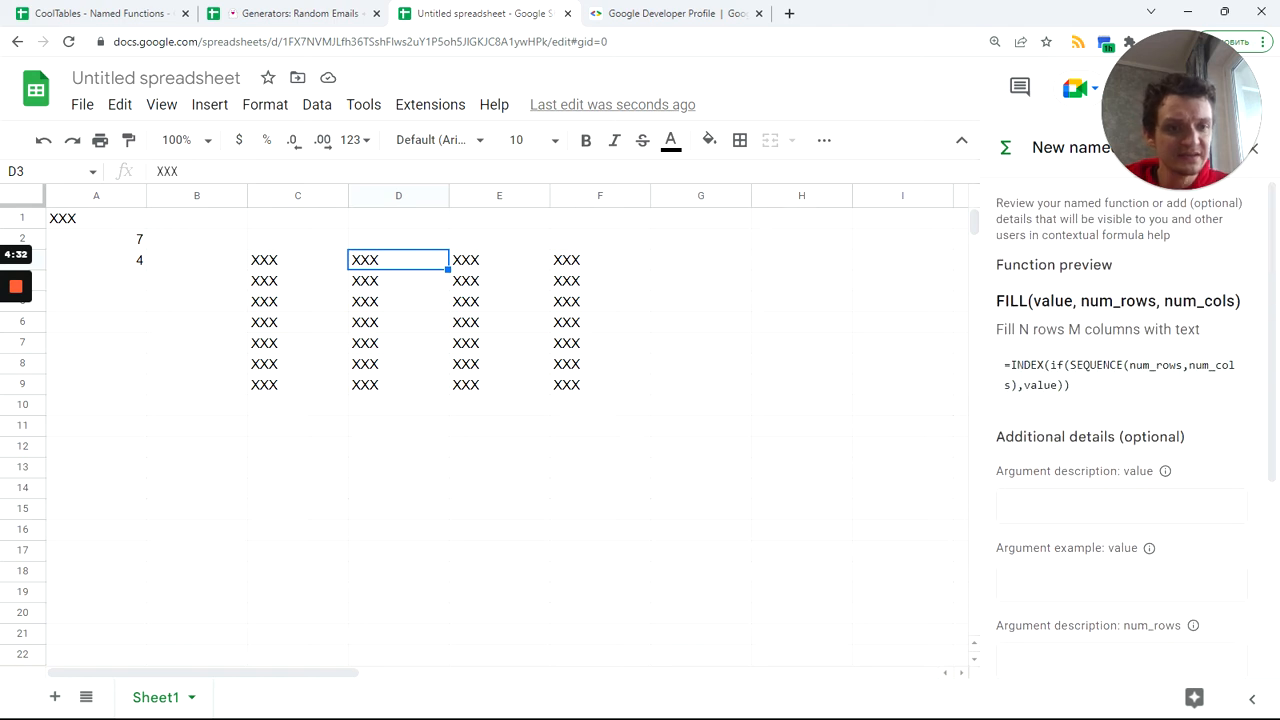
pyautogui.click(1090, 506)
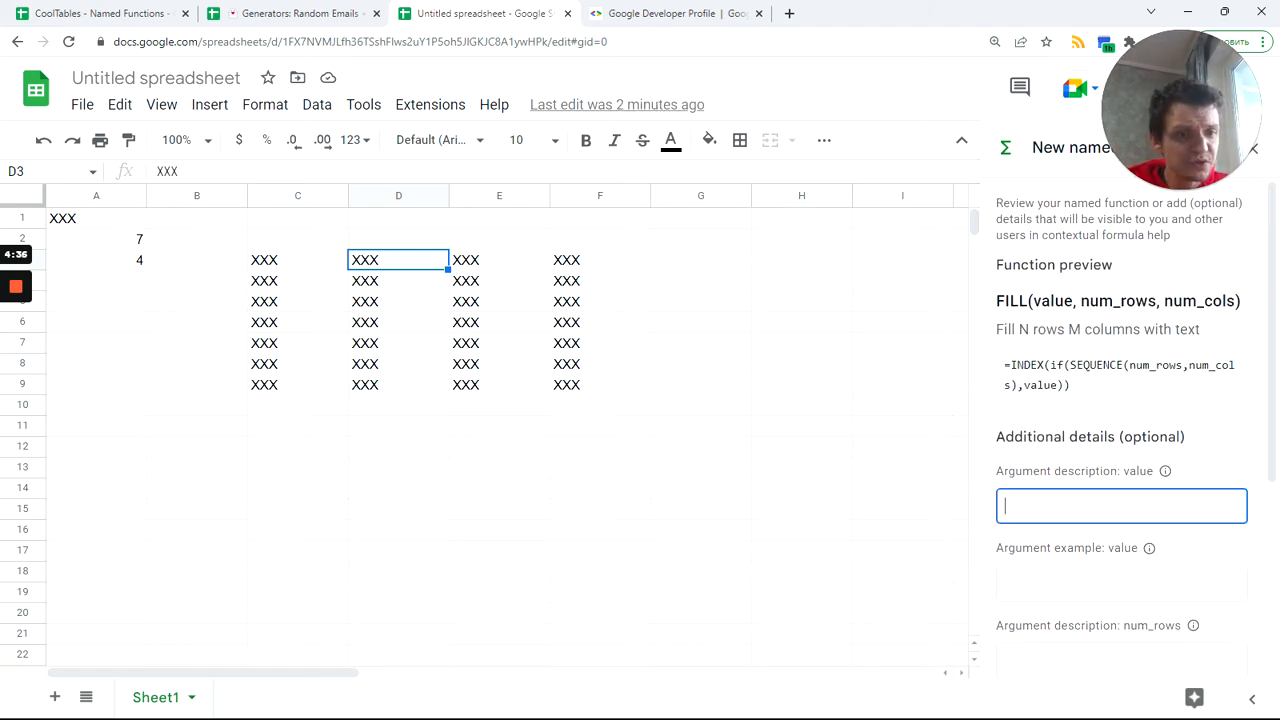
pyautogui.scroll(-1, 1120, 420)
pyautogui.click(1100, 504)
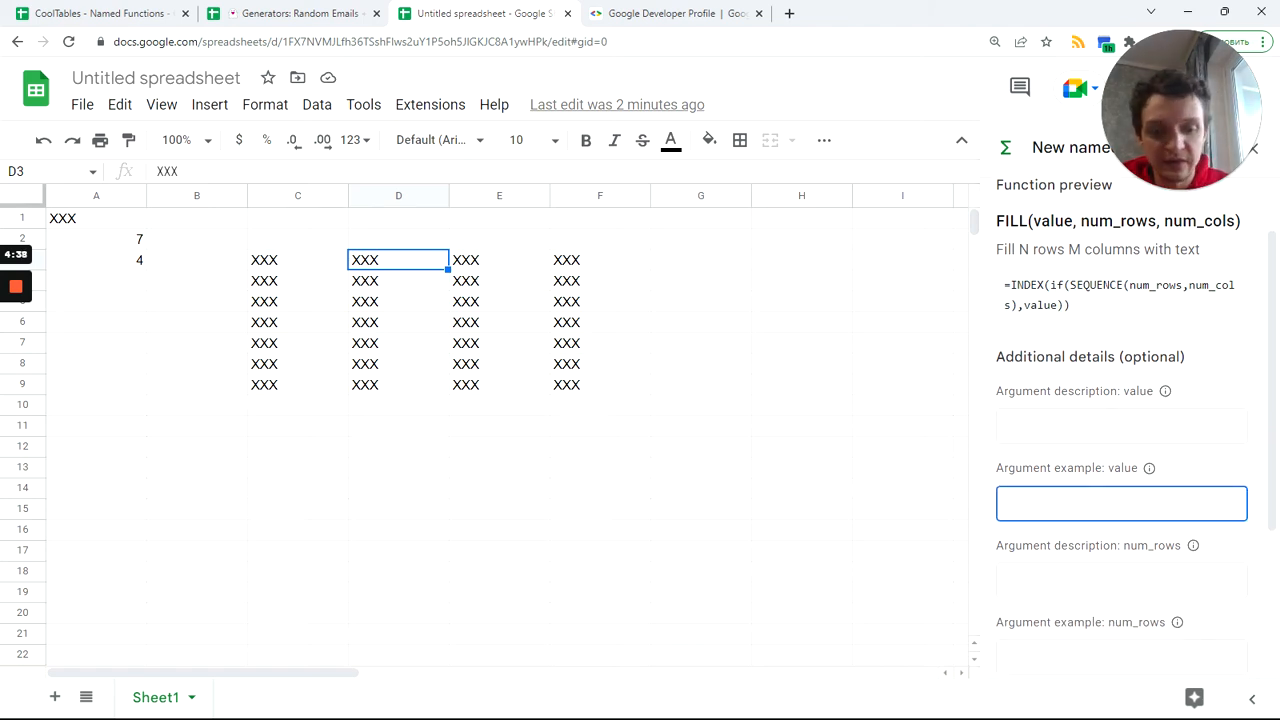
pyautogui.write('"xx')
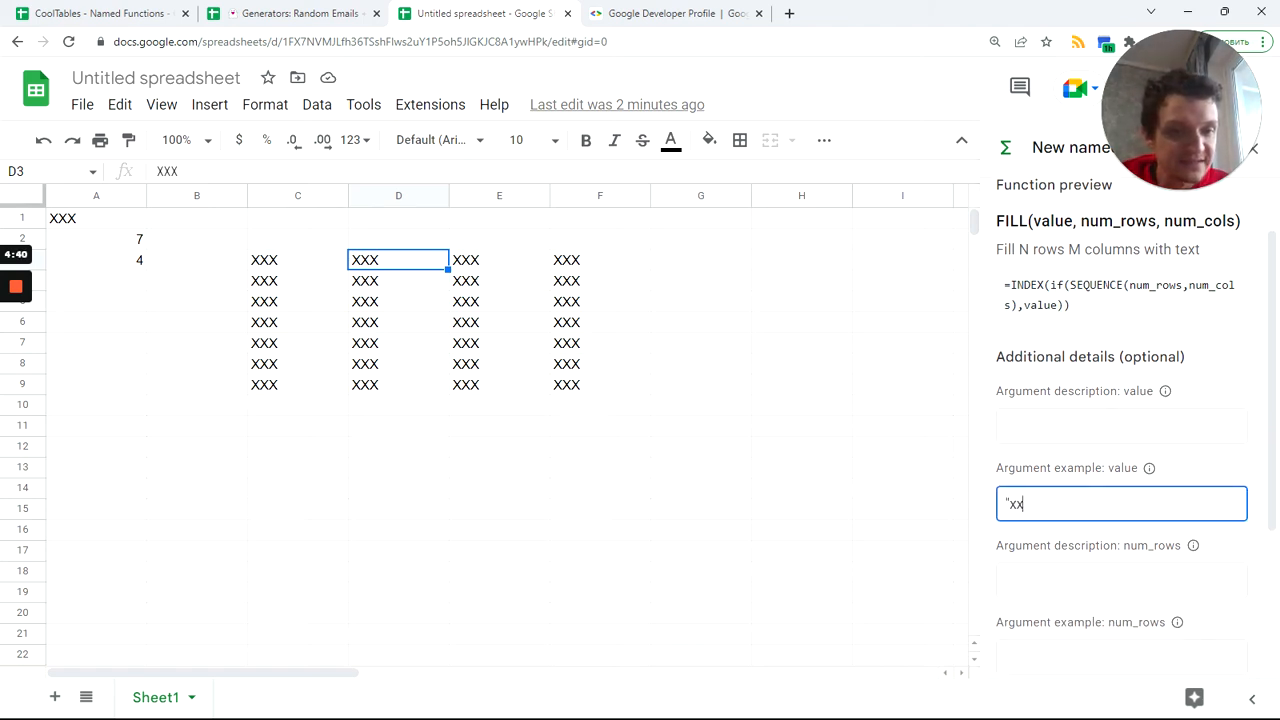
pyautogui.click(1120, 426)
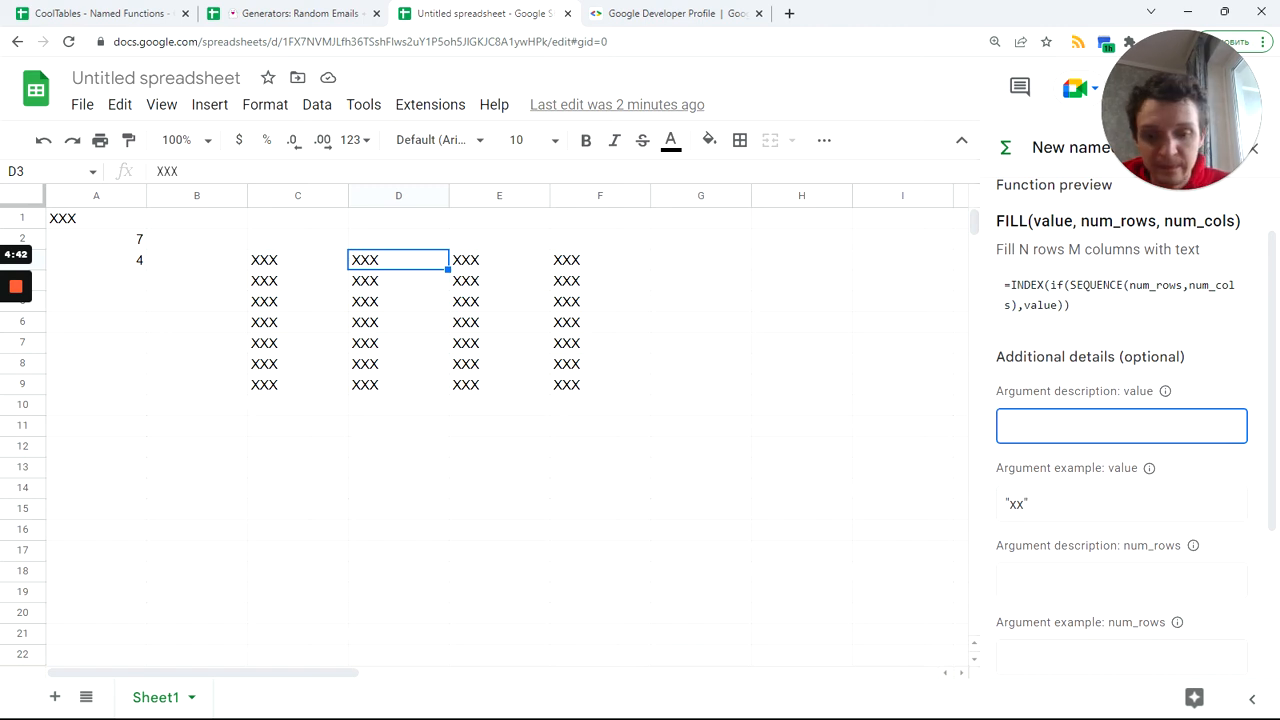
pyautogui.write('value to re')
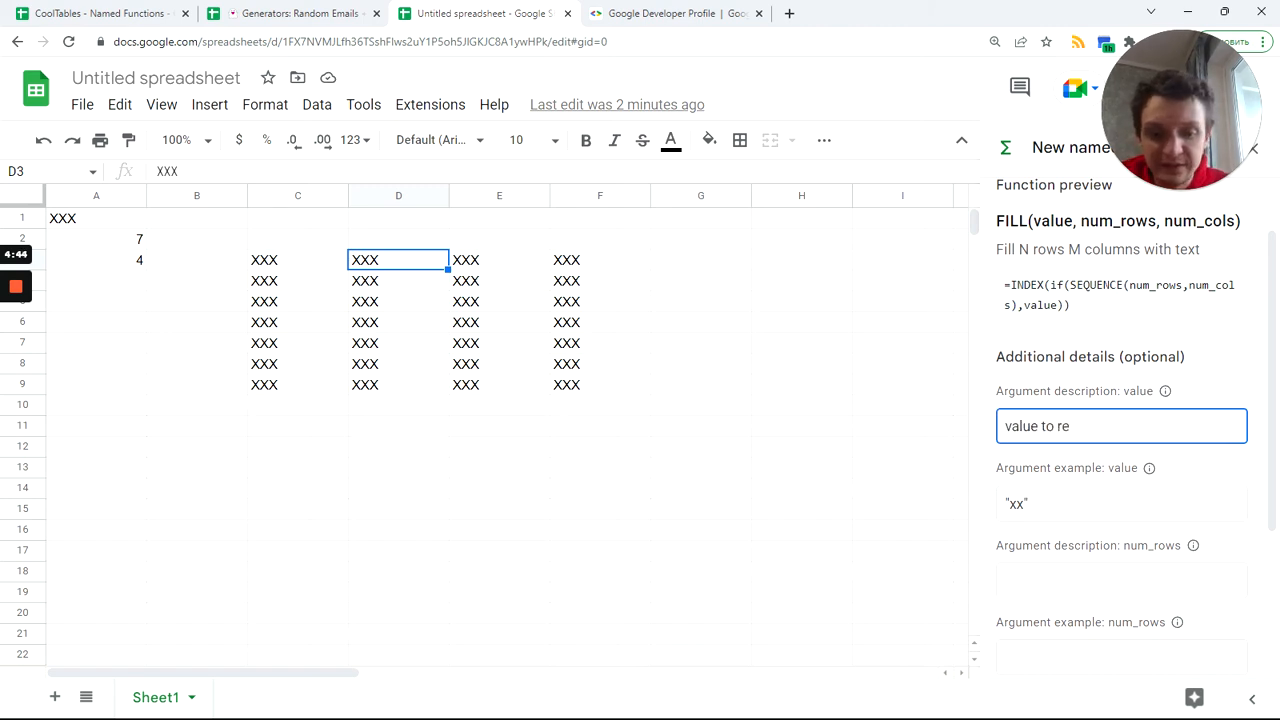
pyautogui.write('peat')
# - Set the argument examples to 7 for num_rows and 5 for num_cols
pyautogui.scroll(-2, 1060, 444)
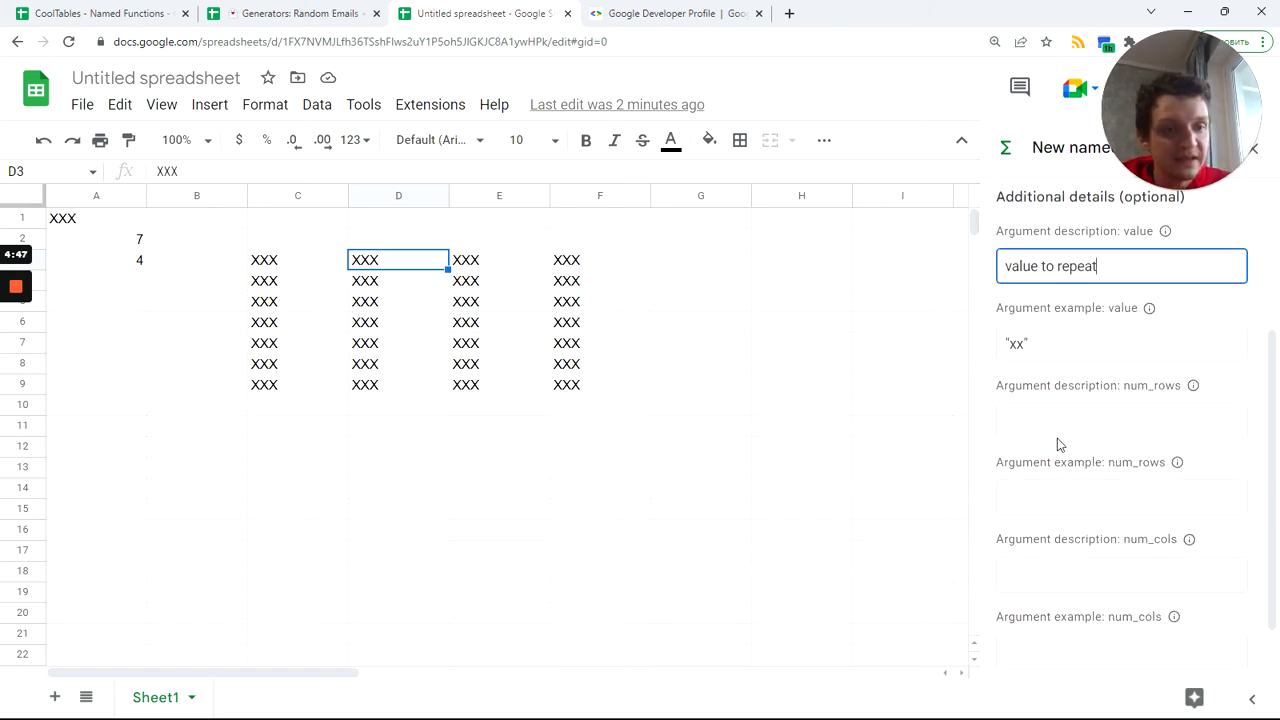
pyautogui.click(1060, 432)
pyautogui.press('Tab')
pyautogui.write('7')
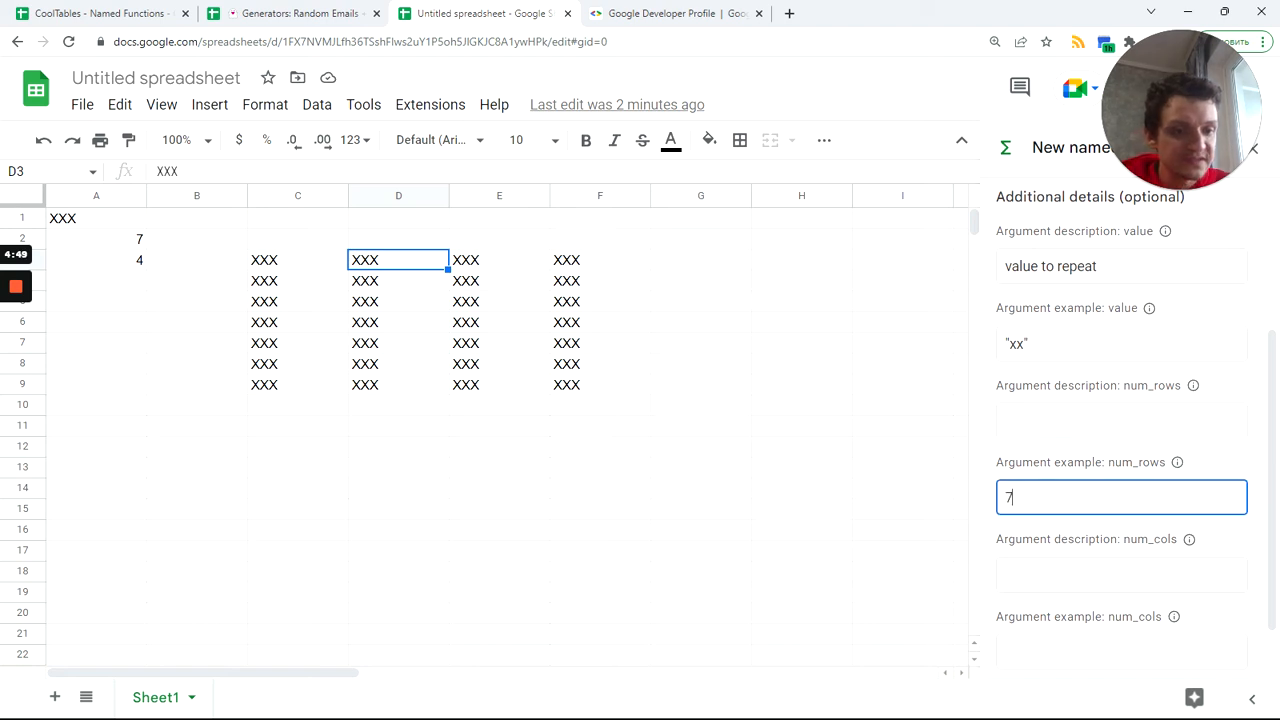
pyautogui.scroll(-1, 1029, 474)
pyautogui.press('Tab')
pyautogui.press('Tab')
pyautogui.write('5')
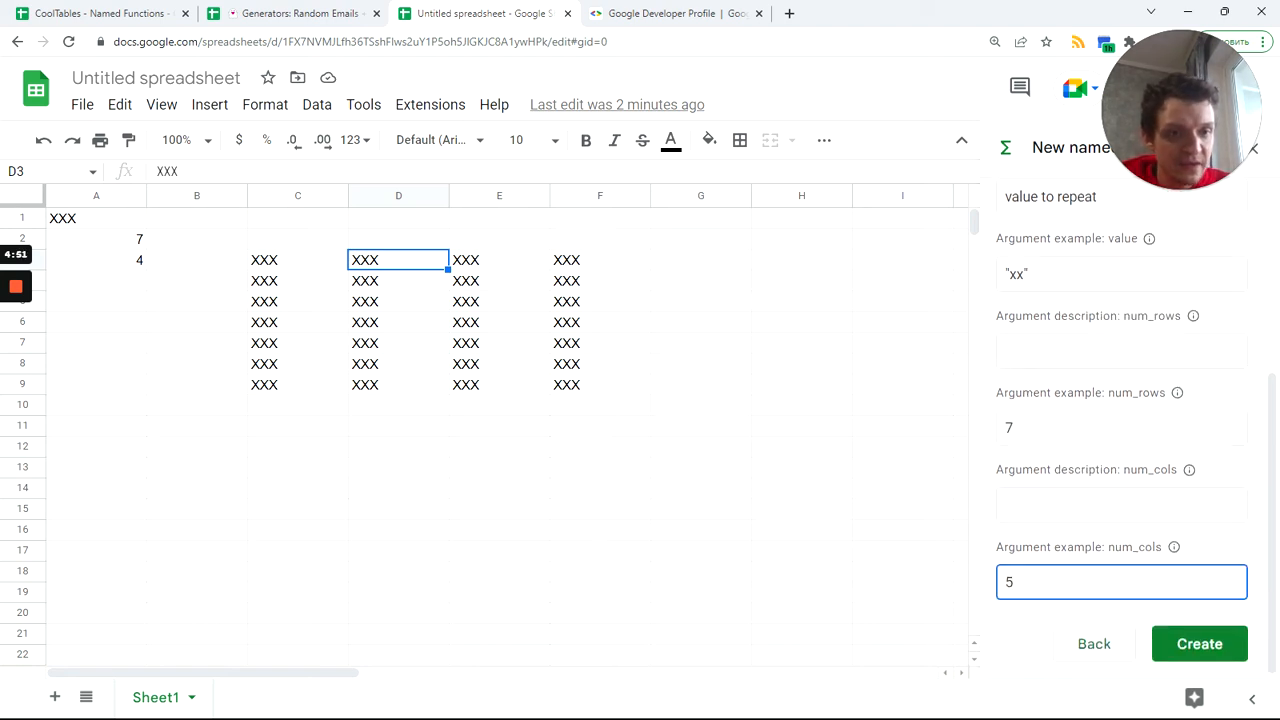
# - Describe the num_rows argument as "number of rows" and the num_cols argument as "number of columns"
pyautogui.click(1121, 351)
pyautogui.write('number ')
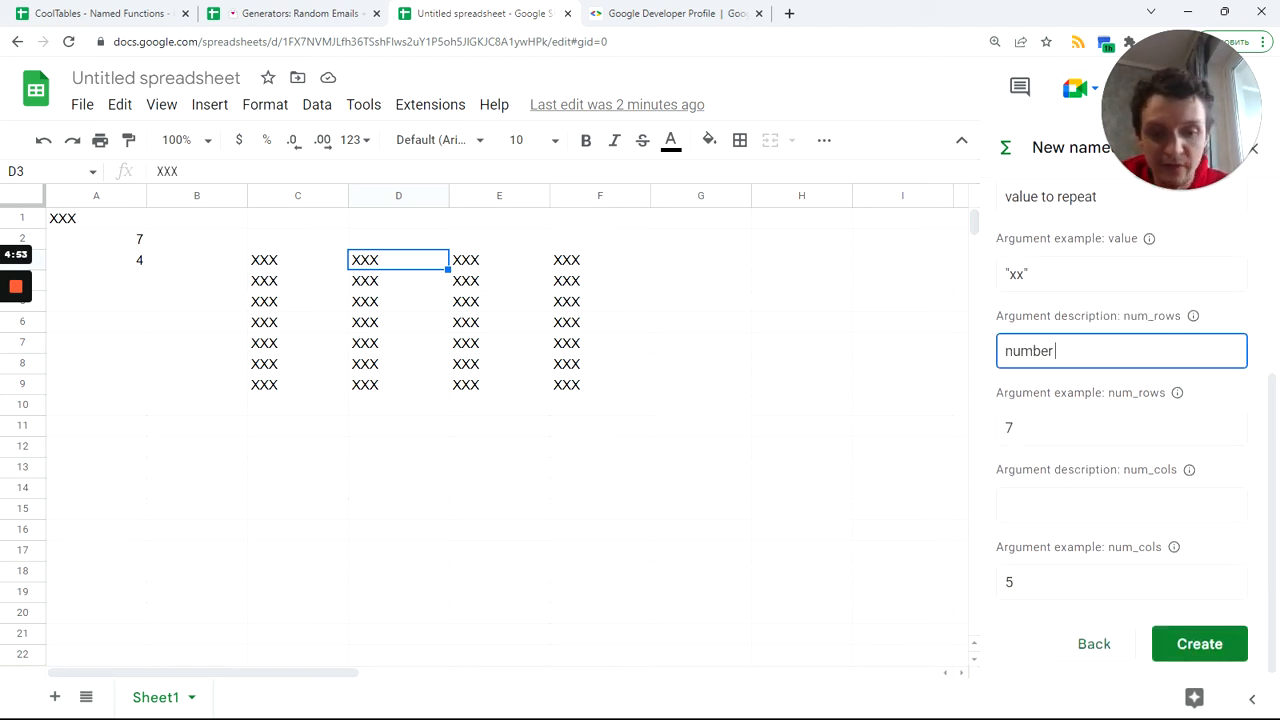
pyautogui.write('of rows')
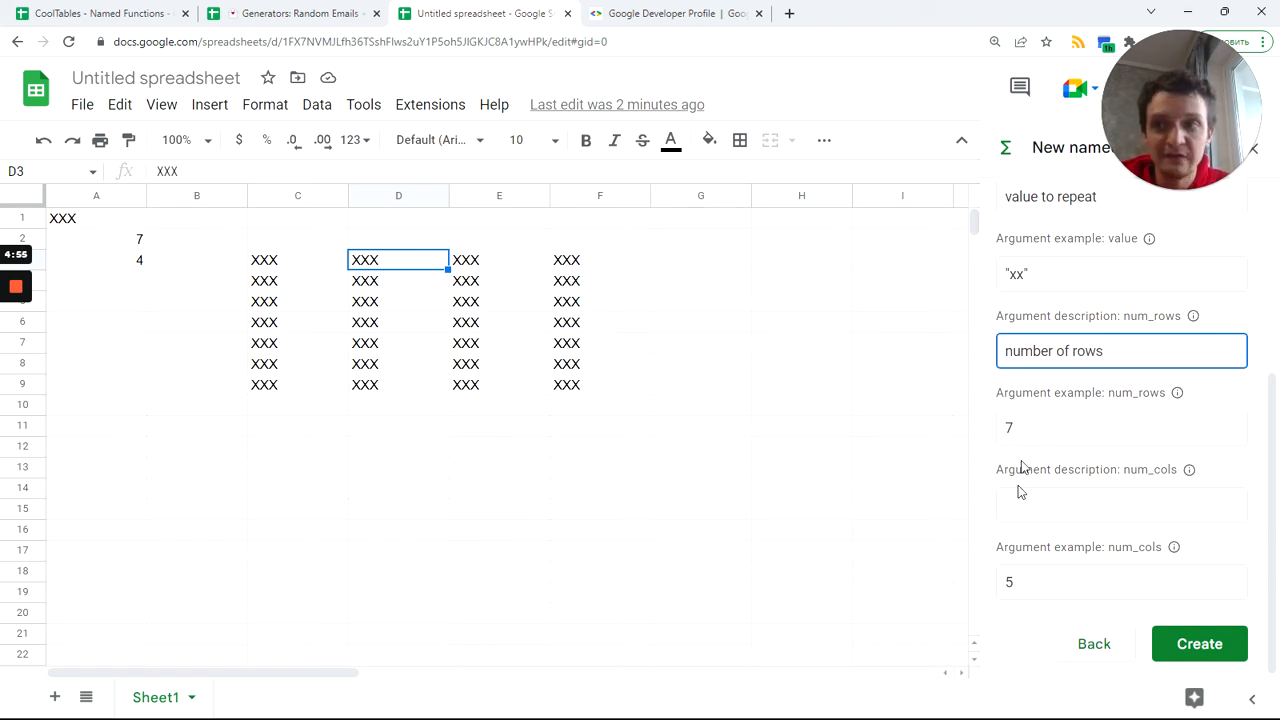
pyautogui.click(1019, 492)
pyautogui.write('num')
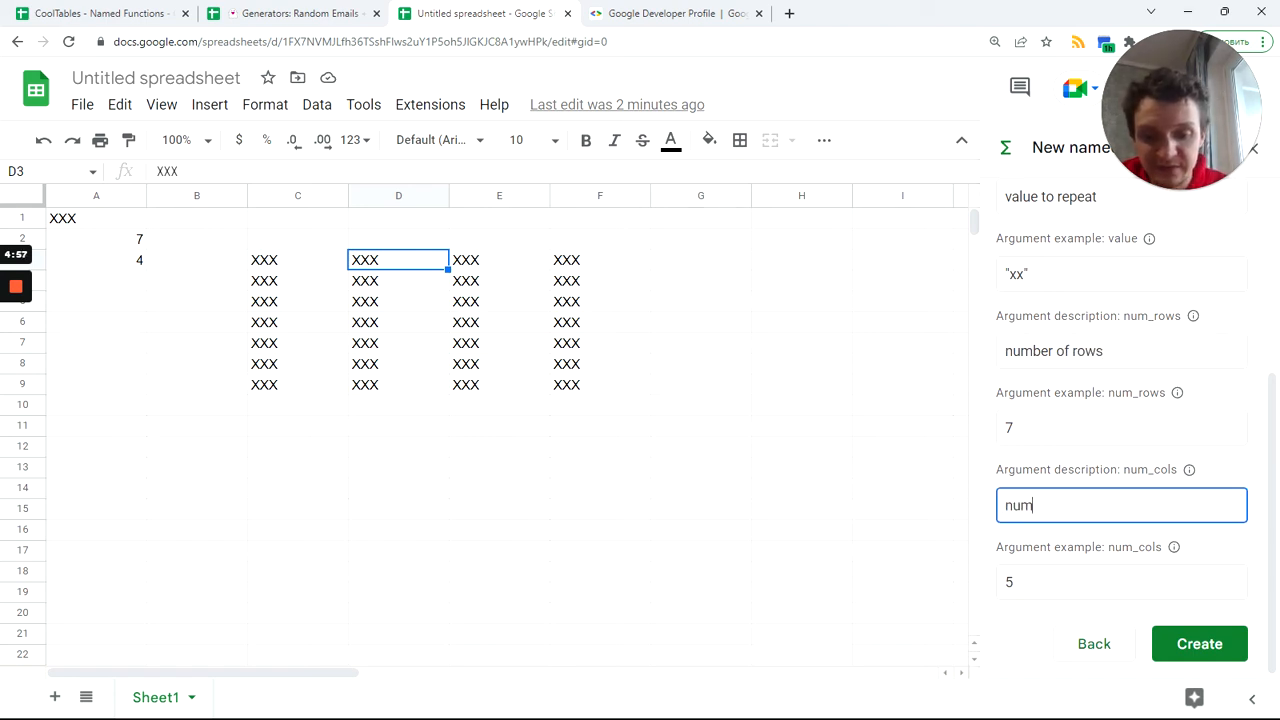
pyautogui.write('ber of col')
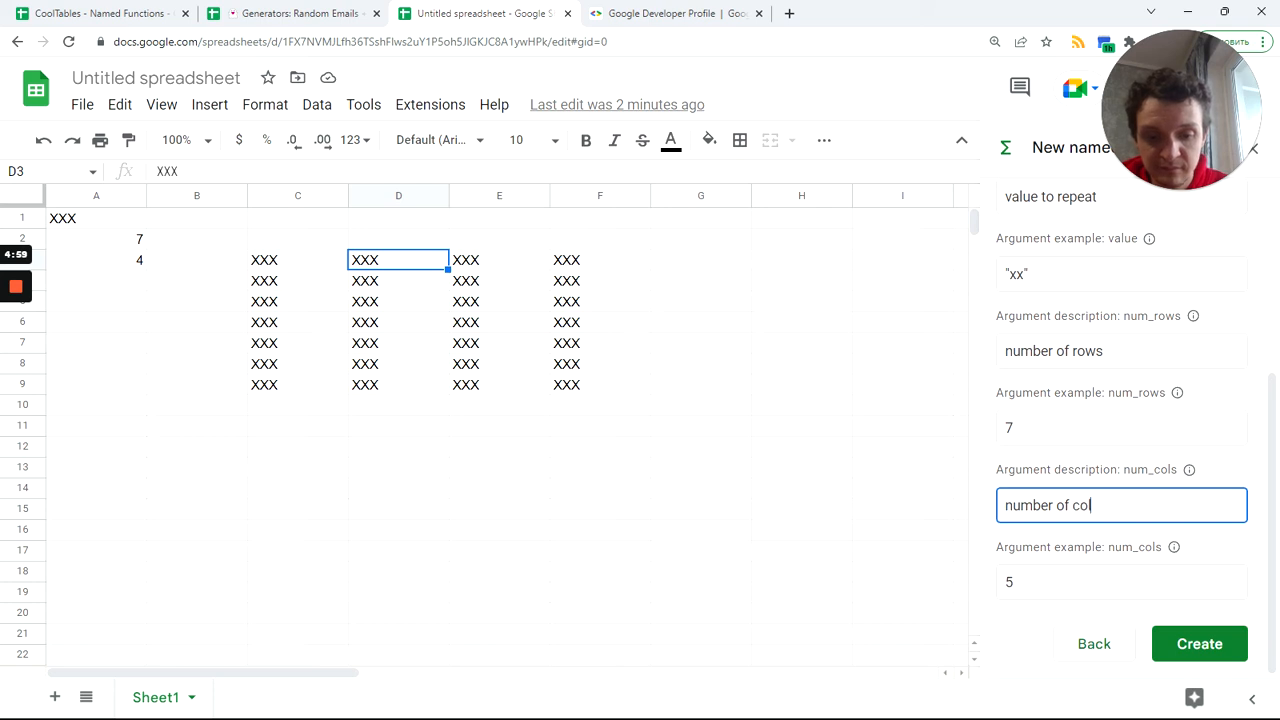
pyautogui.write('umns')
# - Create the FILL named function and close the named functions sidebar
pyautogui.click(1219, 642)
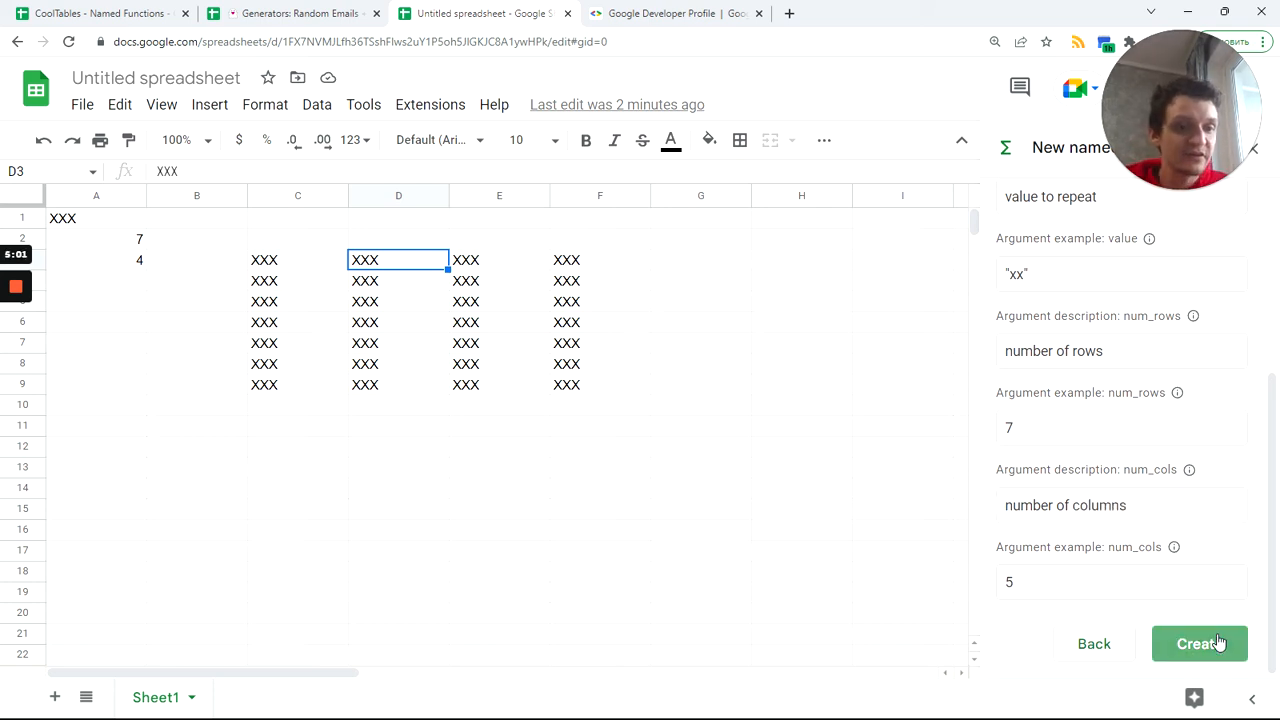
pyautogui.moveTo(1173, 142); pyautogui.dragTo(992, 171)
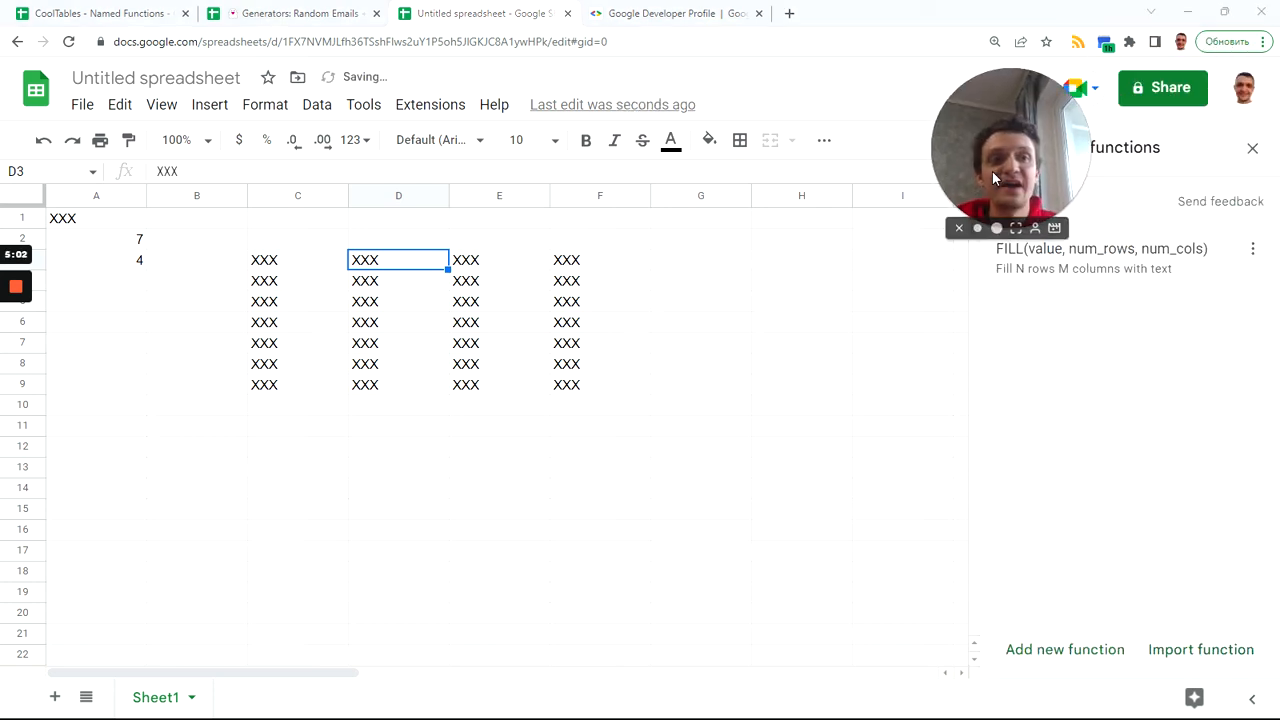
pyautogui.click(1252, 148)
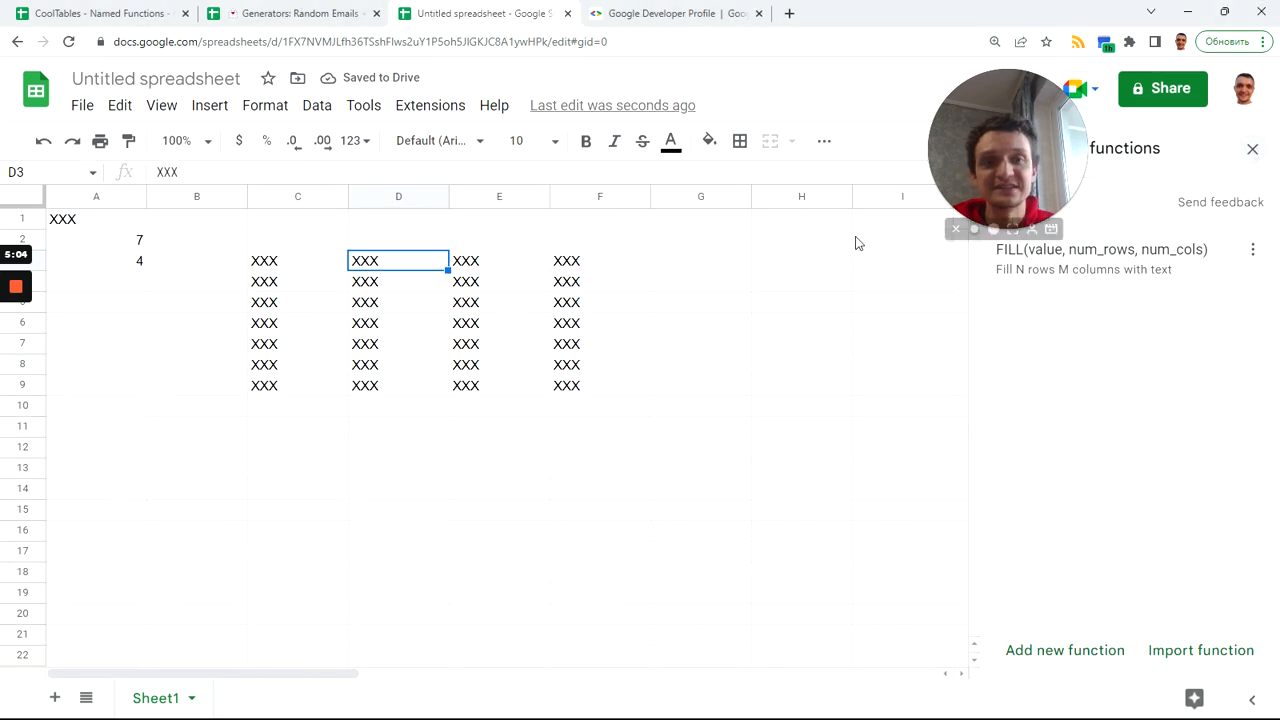
# - Enter =FILL(TODAY(),100,2) in cell H3 to repeat today's date over 100 rows and 2 columns
pyautogui.click(777, 271)
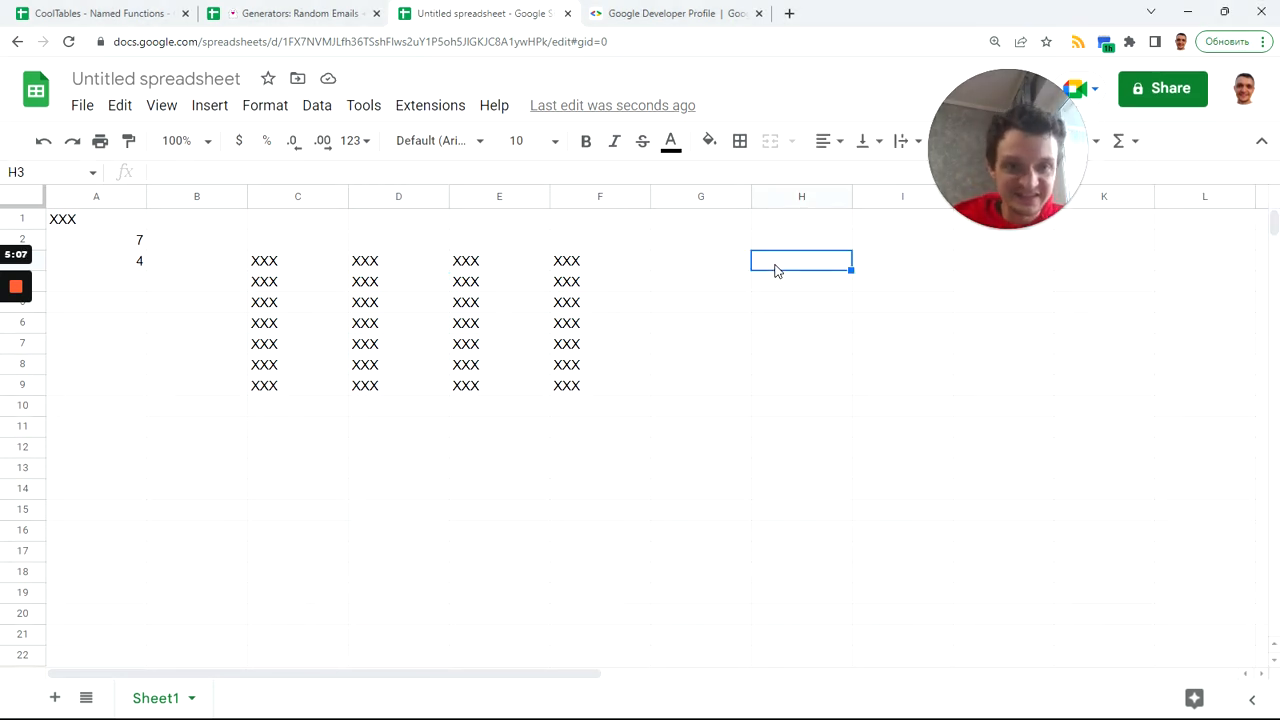
pyautogui.write('=')
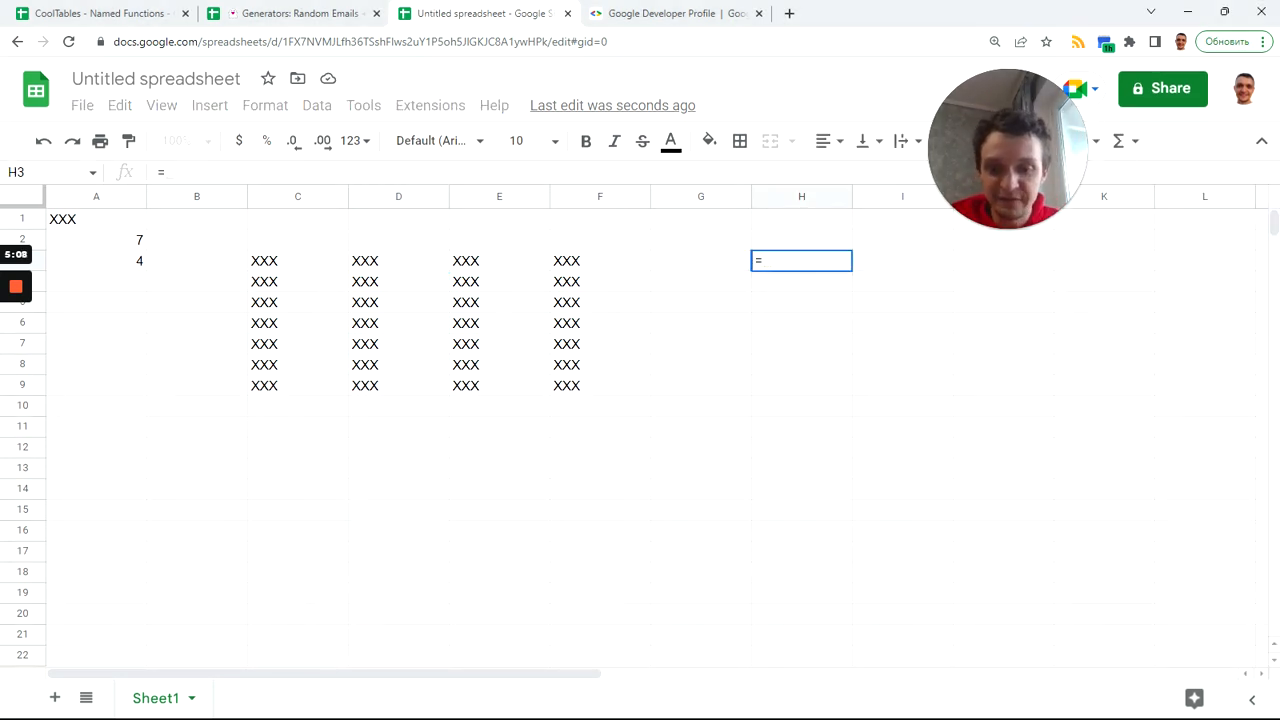
pyautogui.write('fil')
pyautogui.press('Tab')
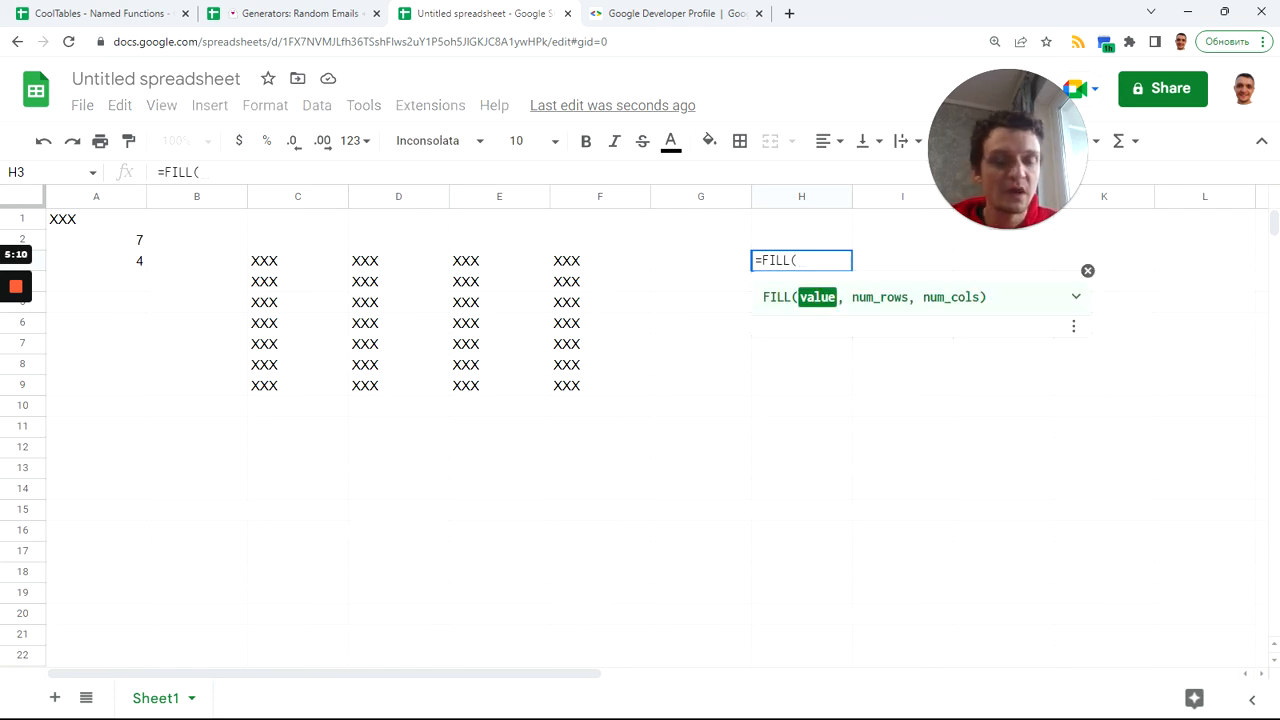
pyautogui.write('to')
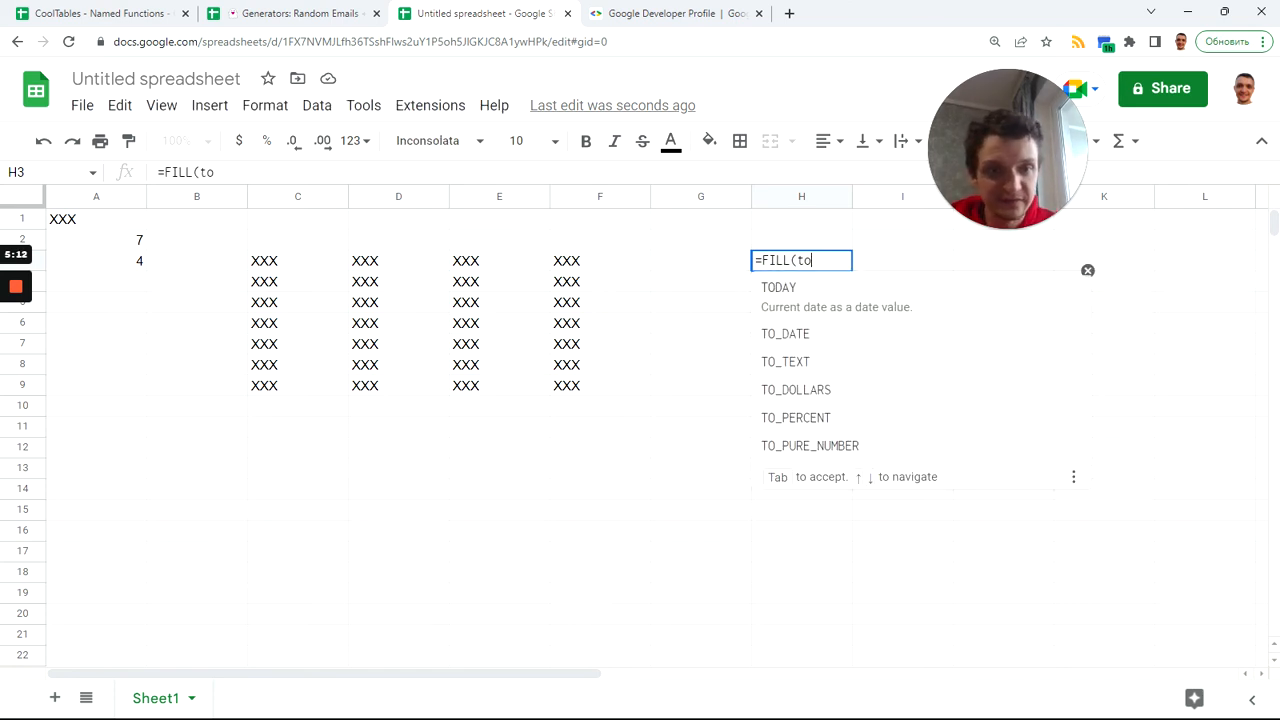
pyautogui.press('Tab')
pyautogui.write(')')
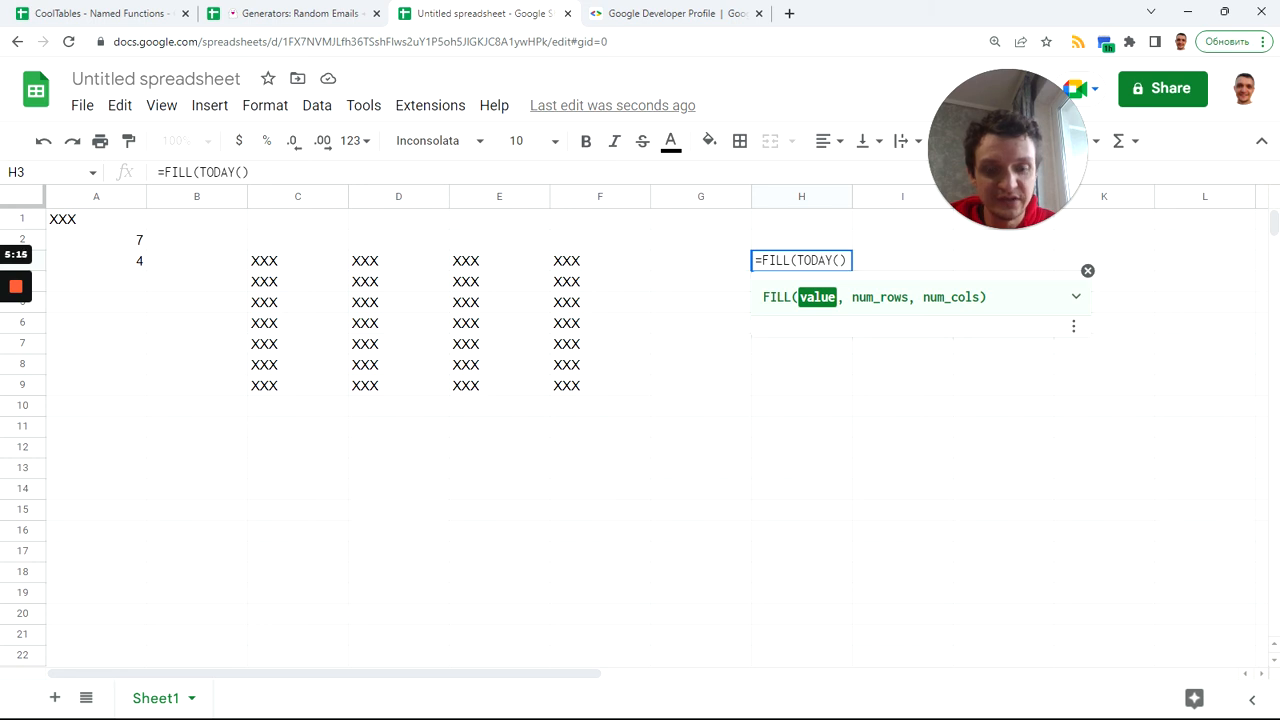
pyautogui.write(', ')
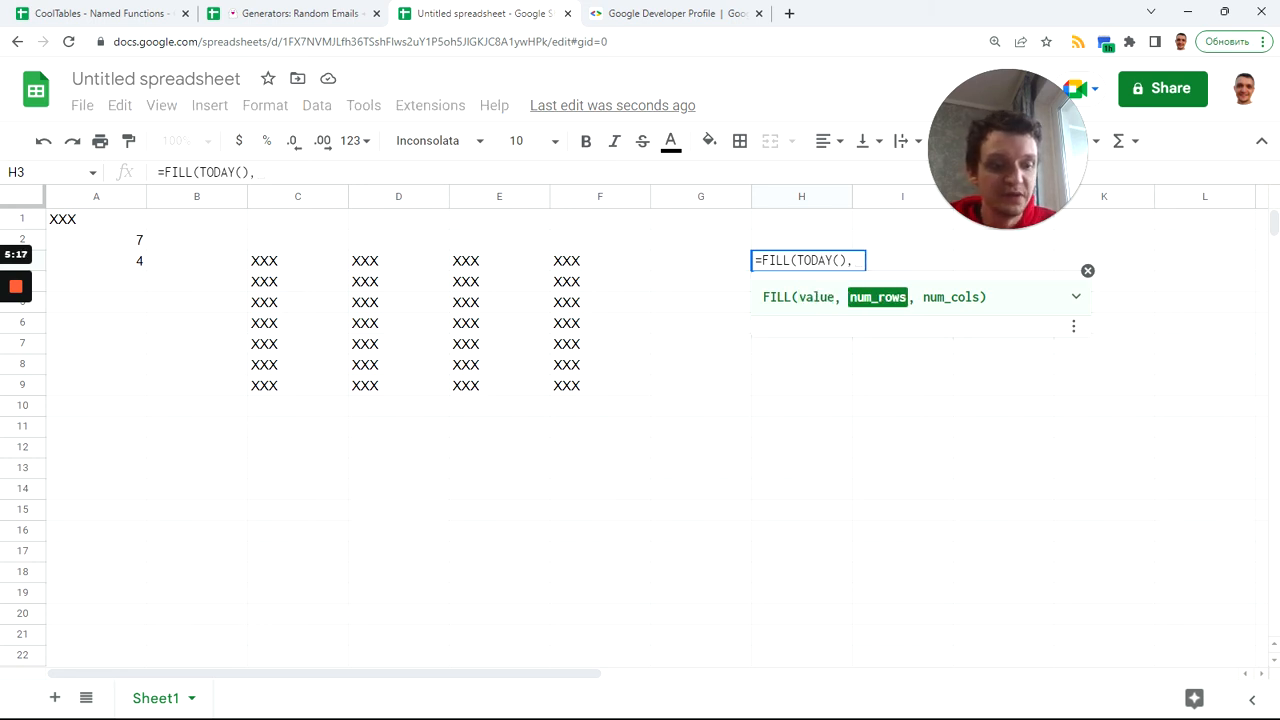
pyautogui.write('100')
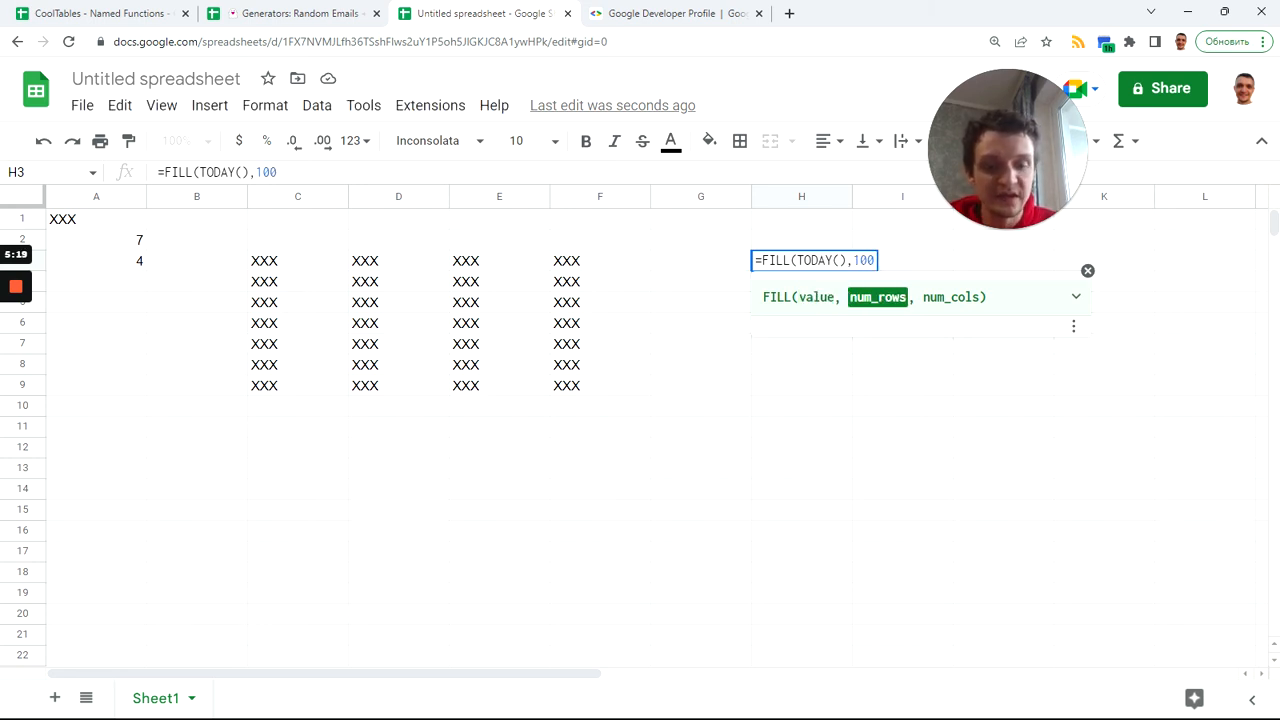
pyautogui.write(',2')
pyautogui.press('Return')
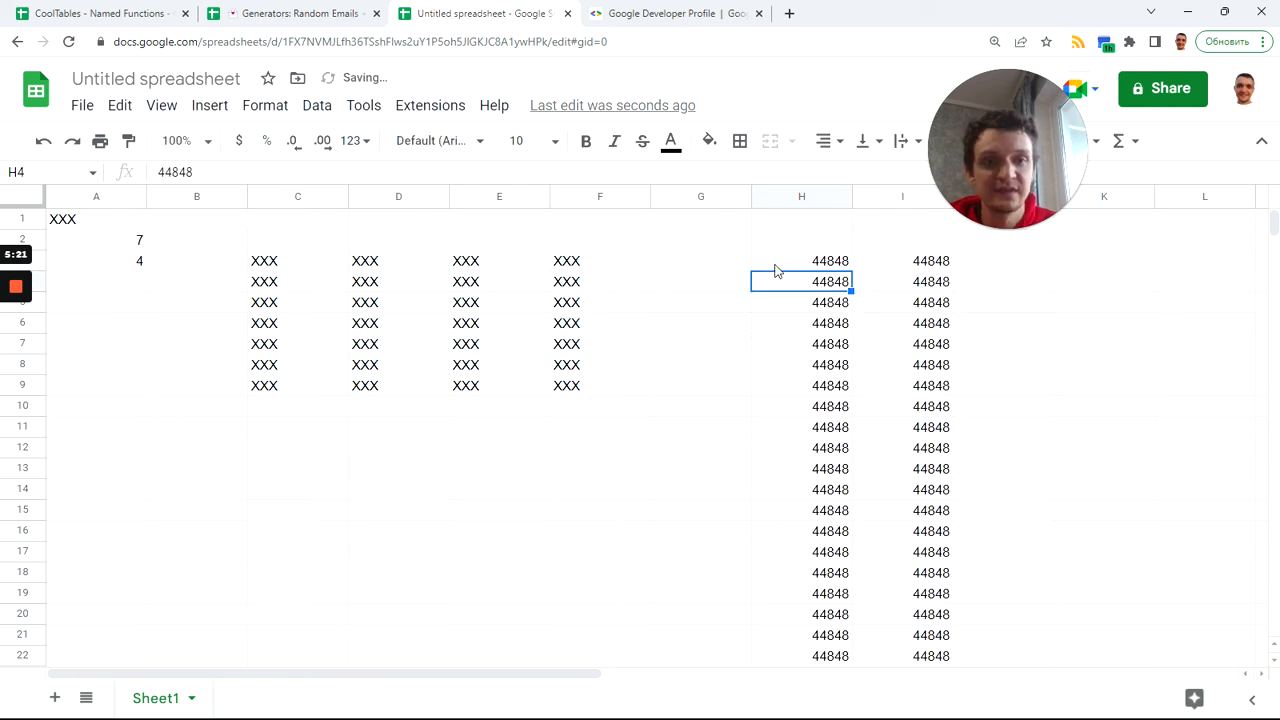
# - Check how far down the FILL output in column H extends, and review the formulas in H3 and C3
pyautogui.click(777, 266)
pyautogui.hotkey('ctrl', 'Down')
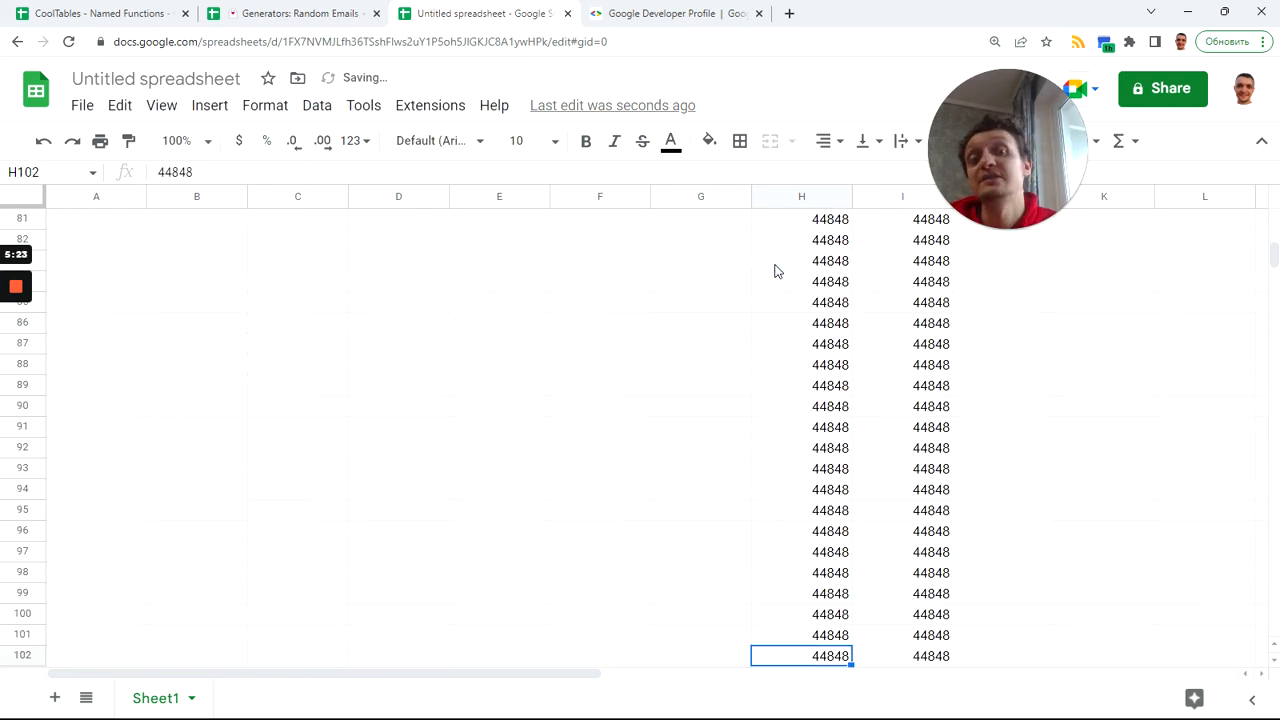
pyautogui.hotkey('ctrl', 'Up')
pyautogui.hotkey('ctrl', 'Up')
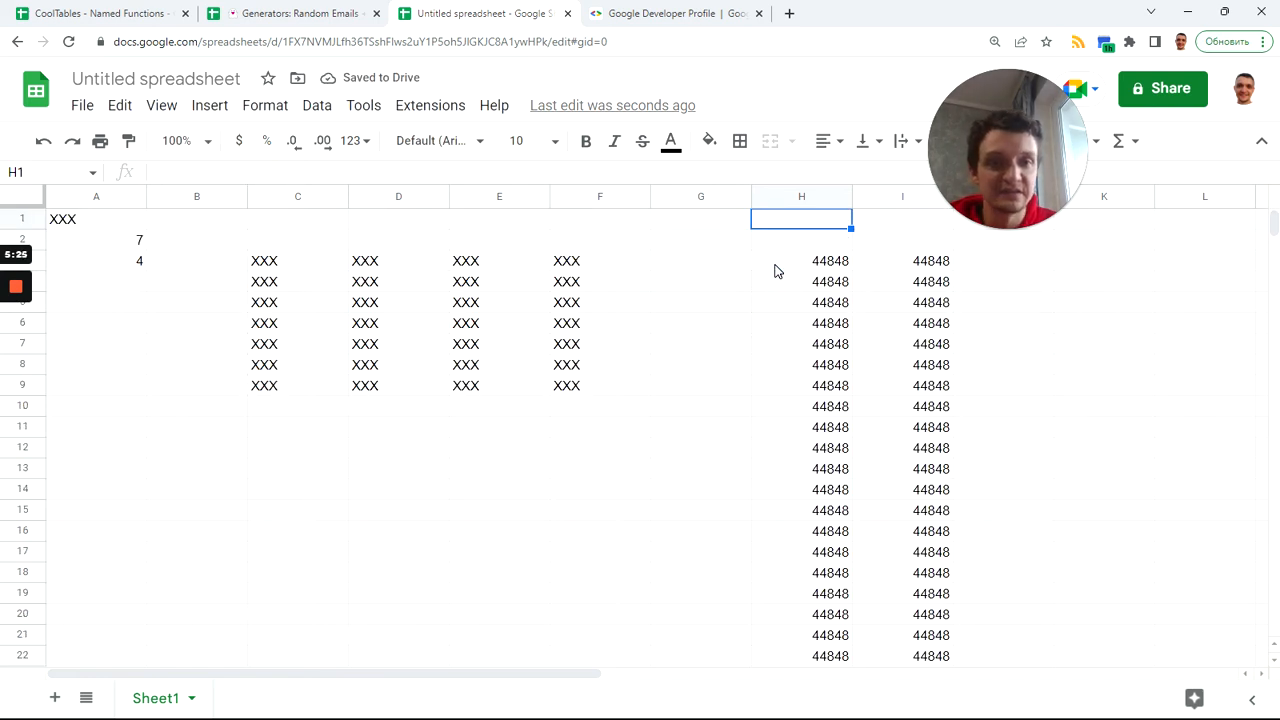
pyautogui.press('Down')
pyautogui.press('Down')
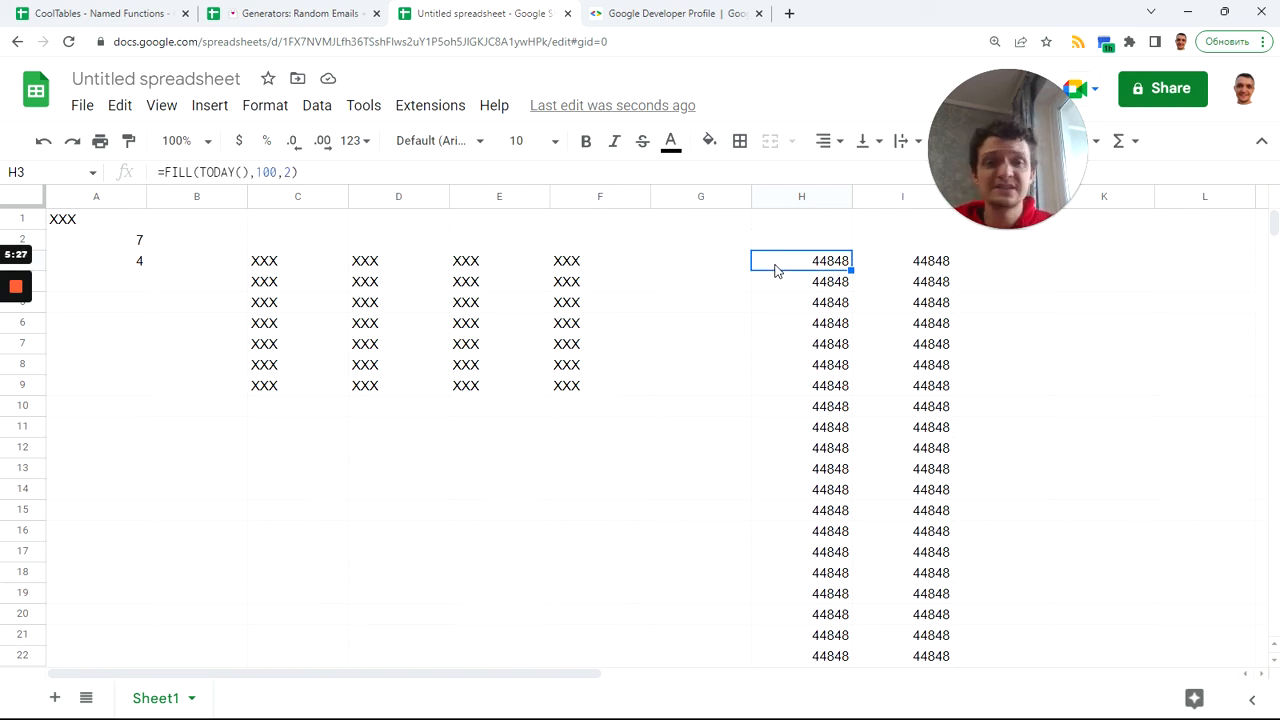
pyautogui.click(815, 330)
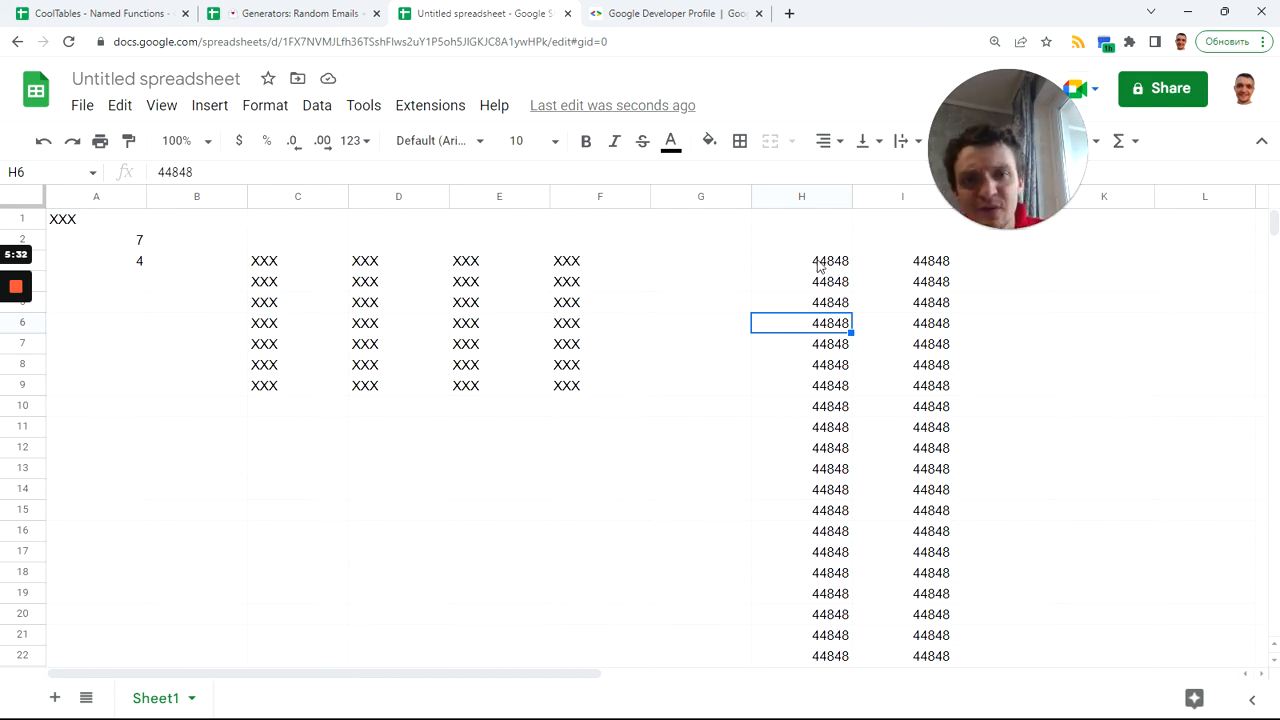
pyautogui.click(322, 264)
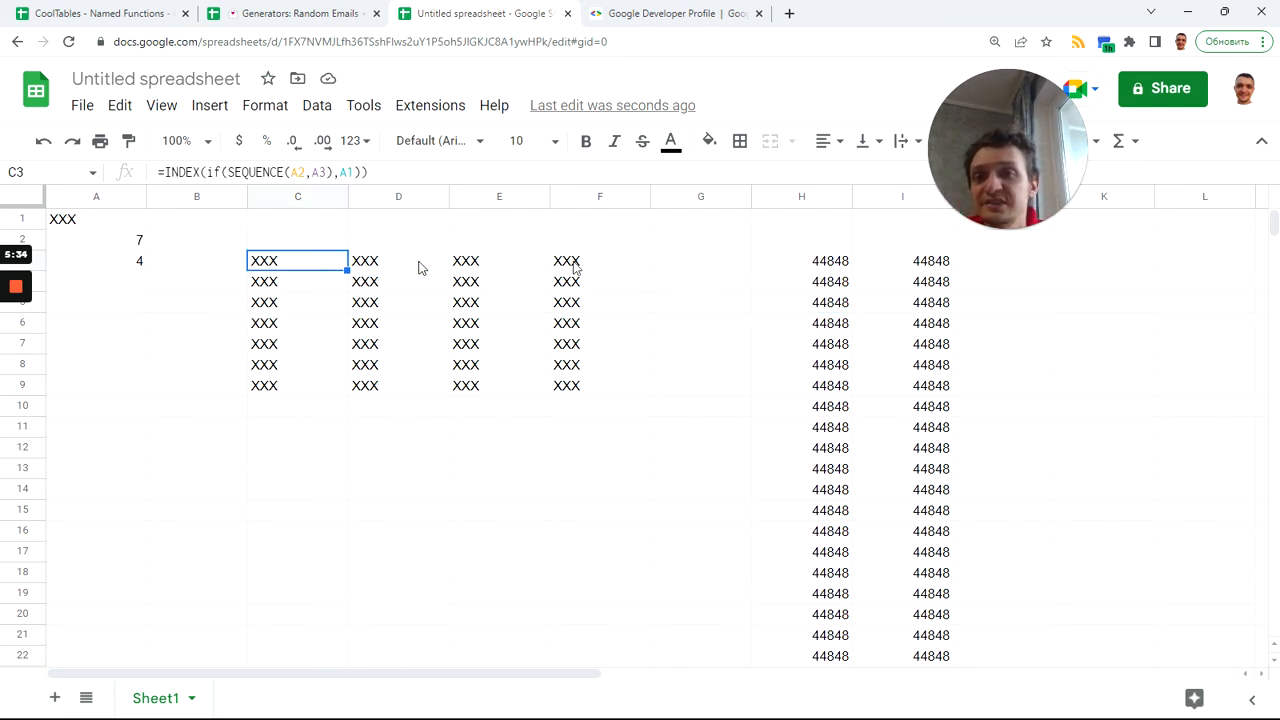
# - Format columns H and I as Date and select the FILL formula cell H3
pyautogui.click(815, 221)
pyautogui.moveTo(810, 196); pyautogui.dragTo(886, 190)
pyautogui.click(364, 141)
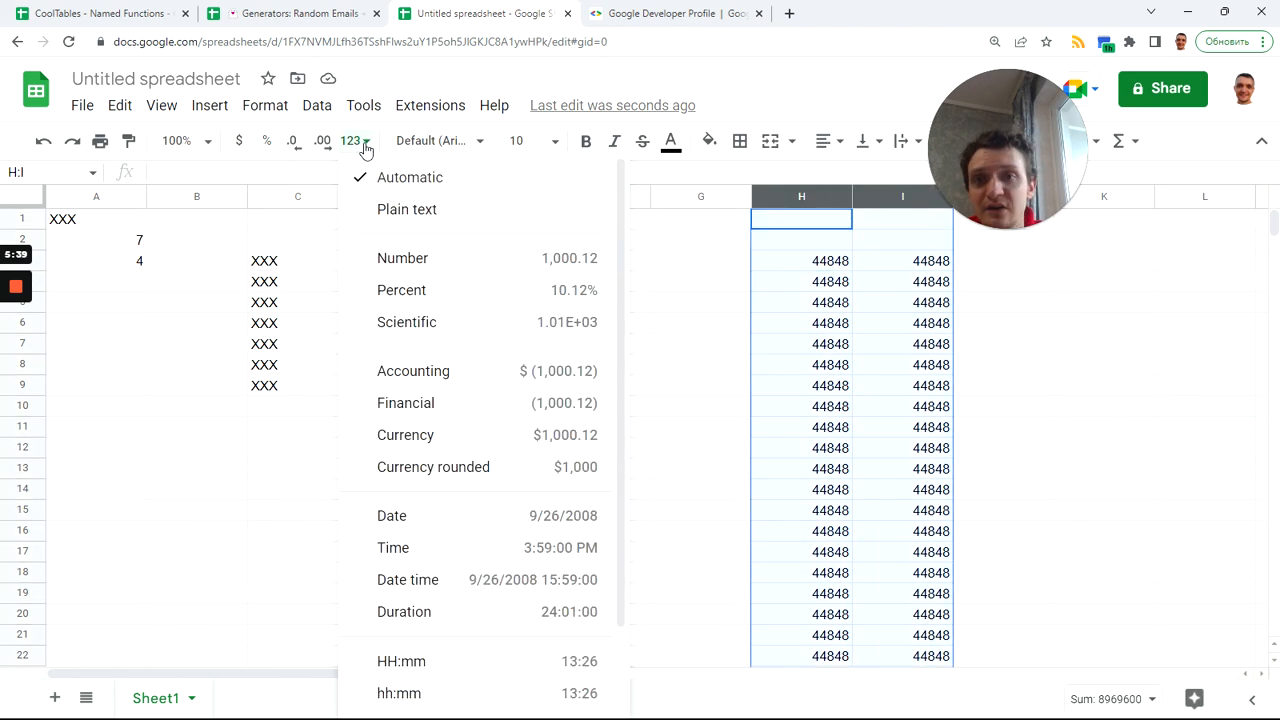
pyautogui.click(436, 516)
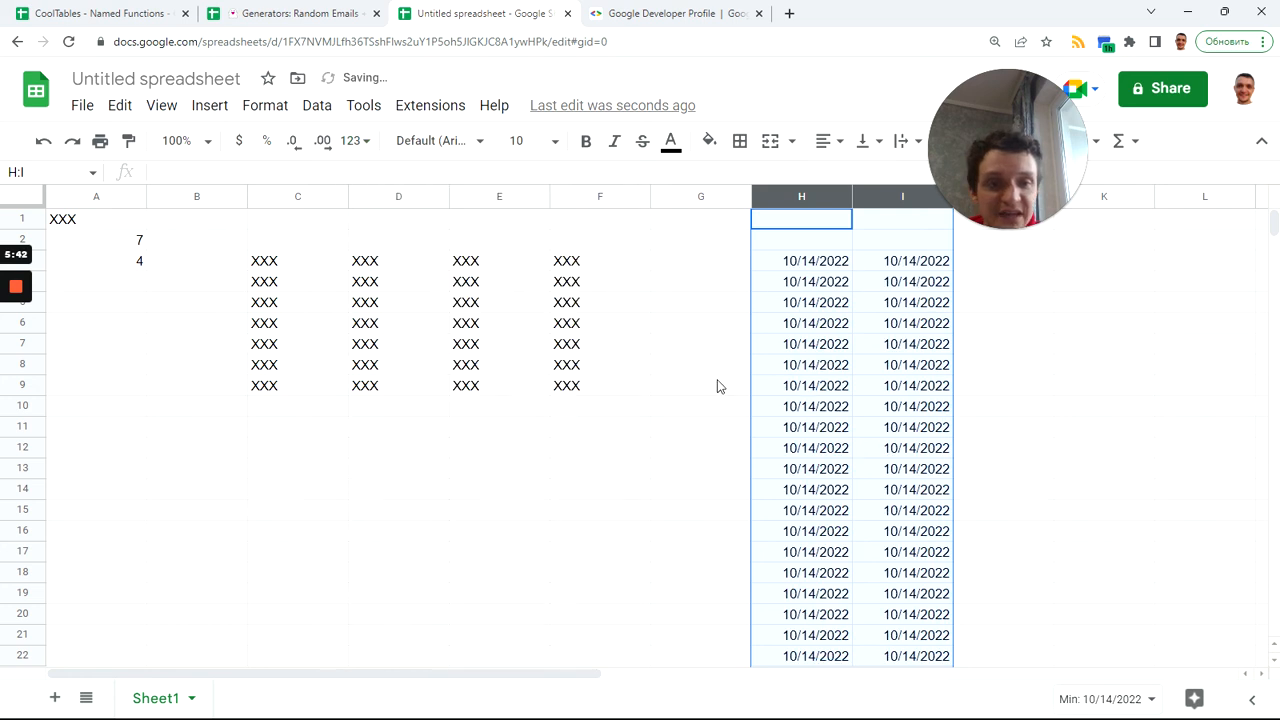
pyautogui.click(790, 265)
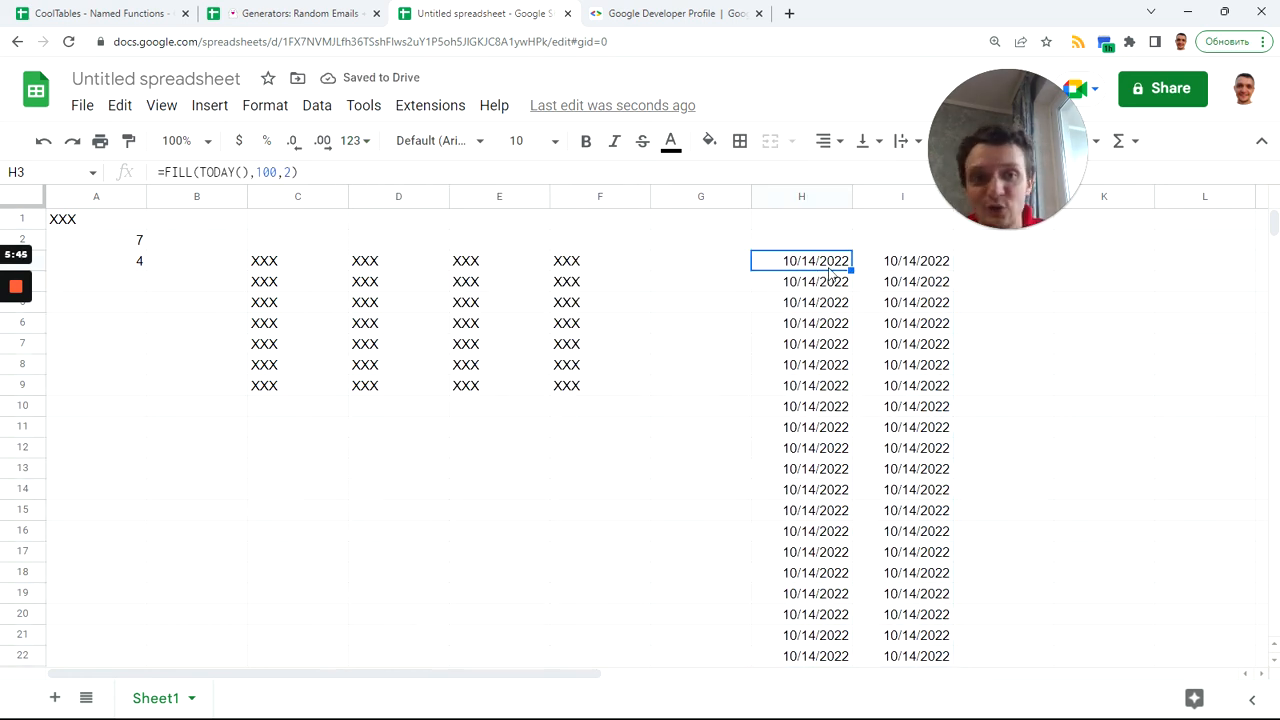